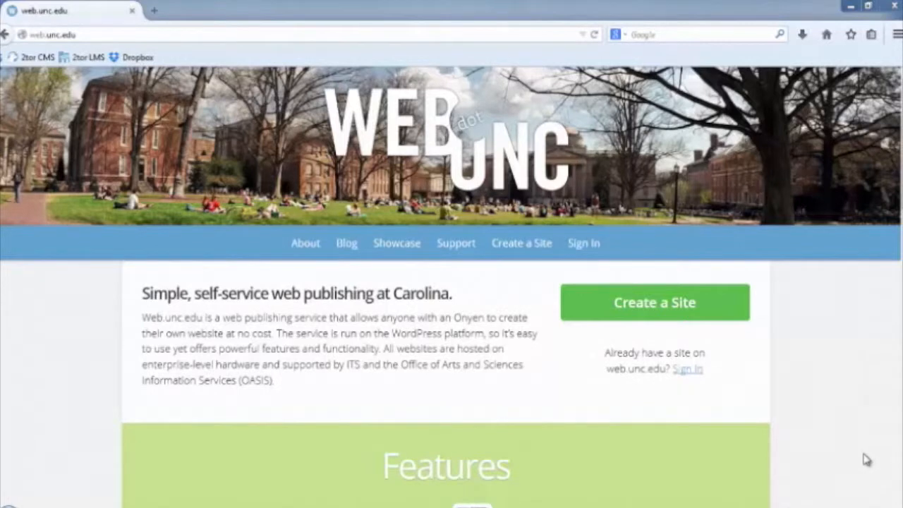
# Start a new web.unc.edu site and sign in with your Onyen and password.
pyautogui.moveTo(865, 459); pyautogui.dragTo(674, 334)
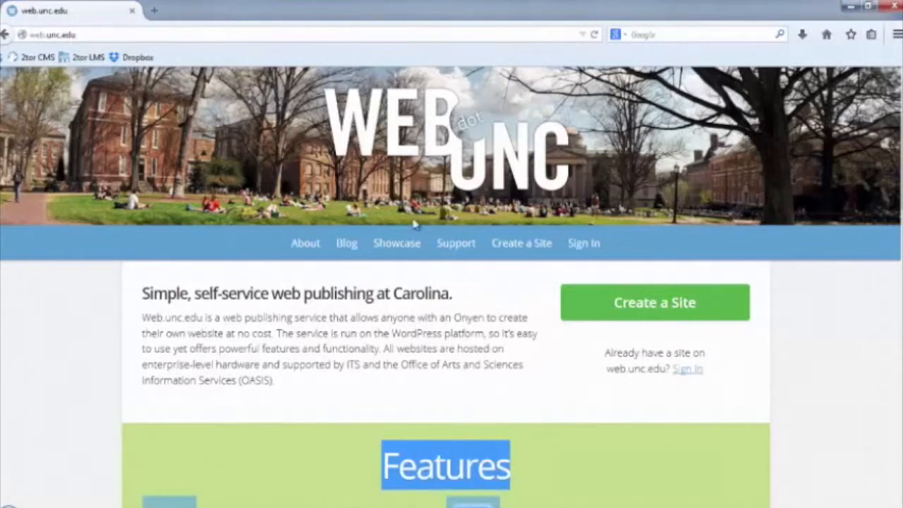
pyautogui.click(681, 305)
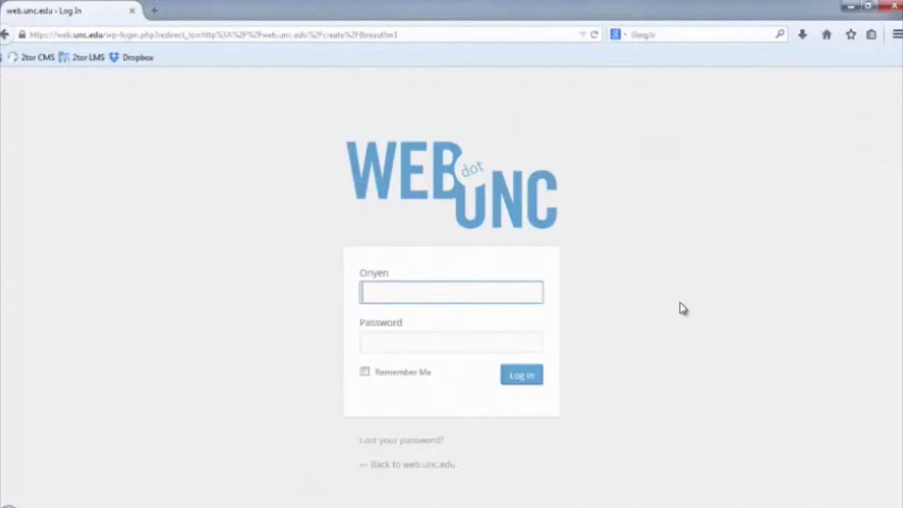
pyautogui.write('p')
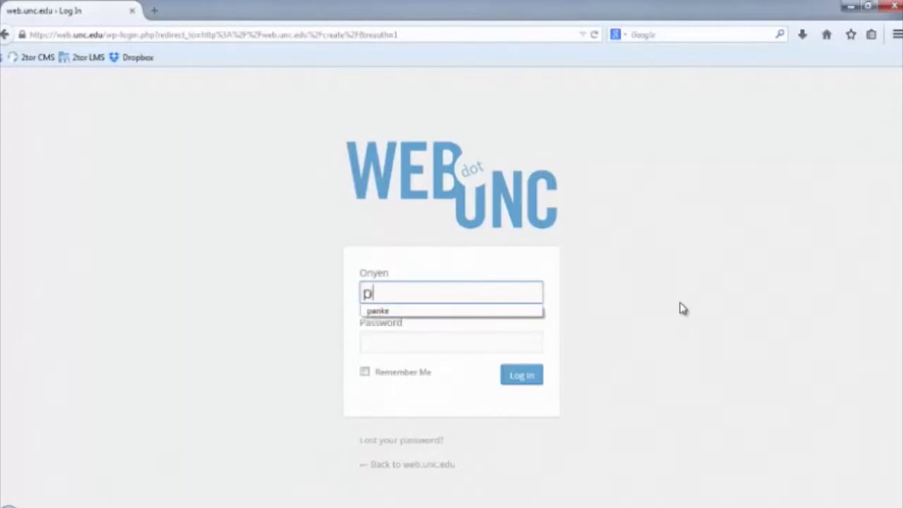
pyautogui.write('anke')
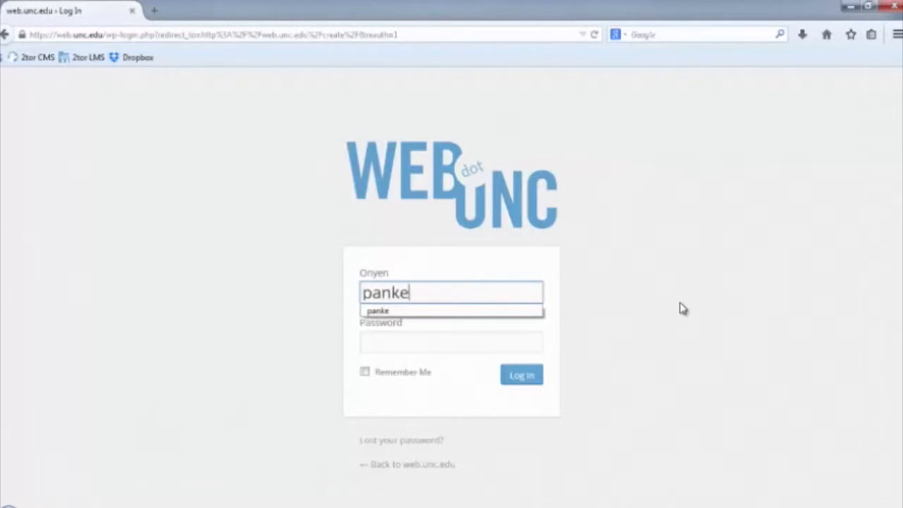
pyautogui.press('Tab')
pyautogui.write('••••••')
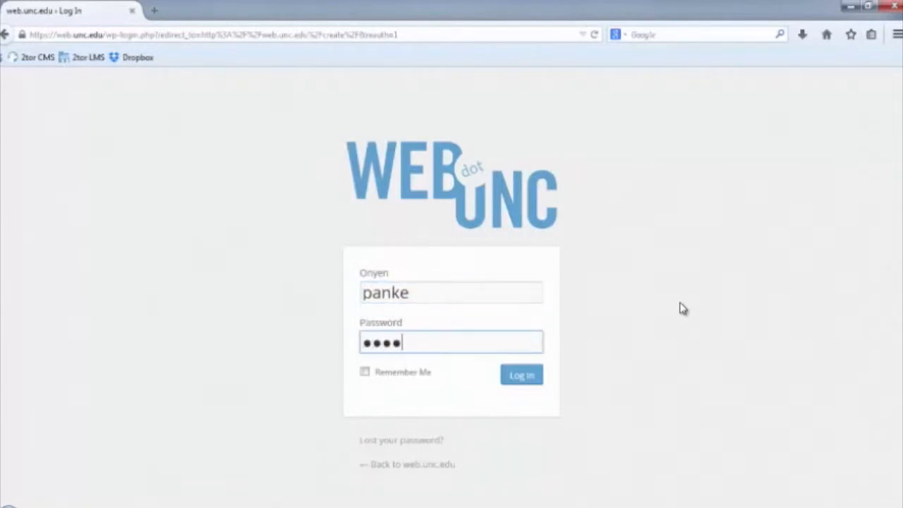
pyautogui.write('••')
pyautogui.press('Return')
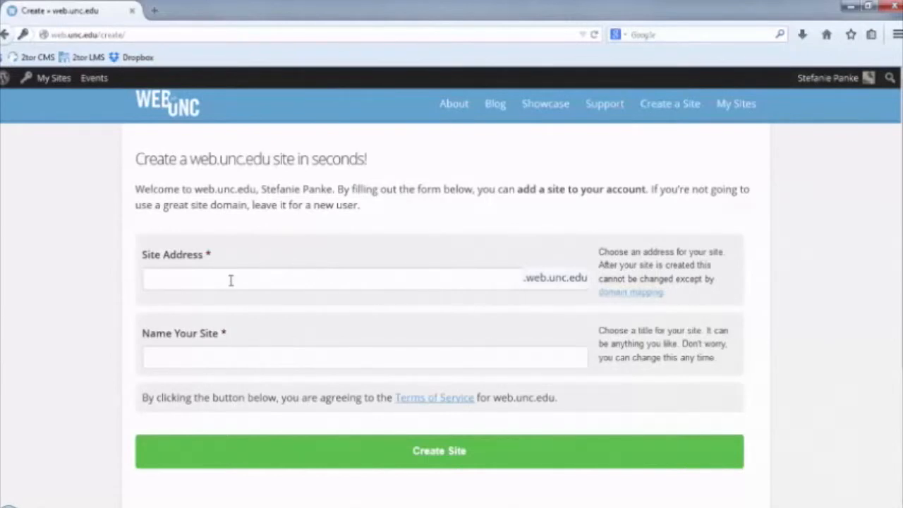
# Enter the site title 'Portfolio of' followed by the owner's name.
pyautogui.click(239, 356)
pyautogui.write('Por')
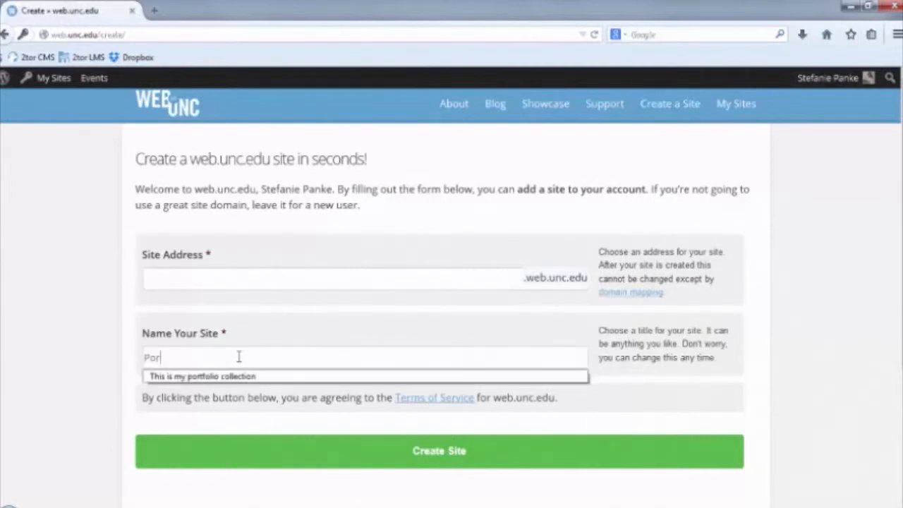
pyautogui.write('tfolio of ')
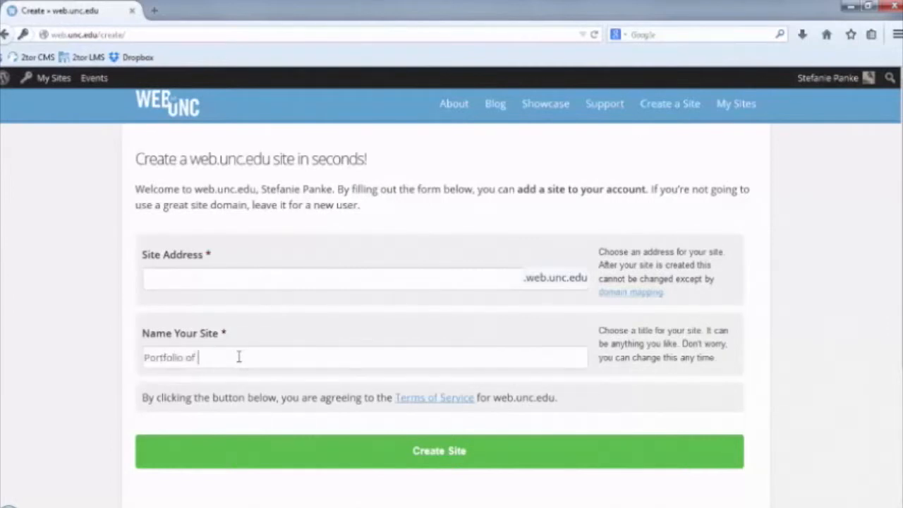
pyautogui.write('Sus')
pyautogui.press('BackSpace')
pyautogui.write('si Sunshine')
# Set the site address to mpasunshine, create the site, and visit it.
pyautogui.click(165, 276)
pyautogui.write('mpasunshine')
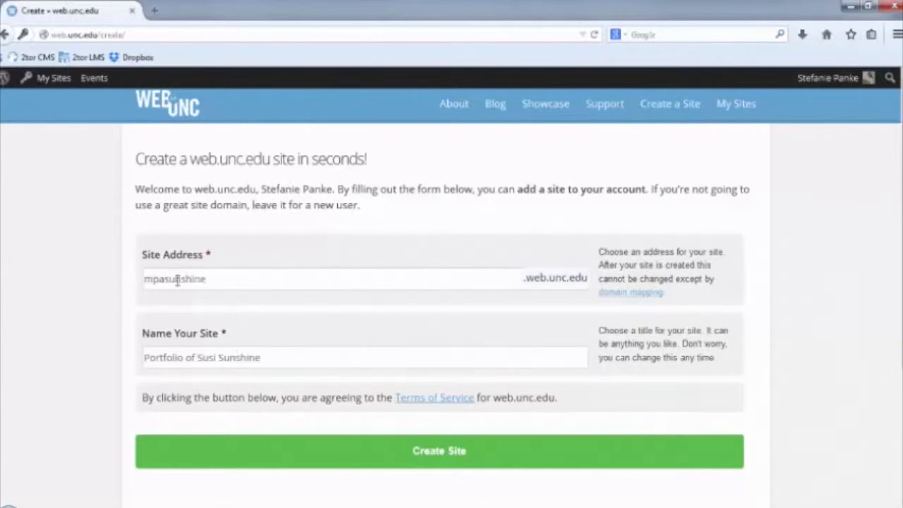
pyautogui.click(466, 461)
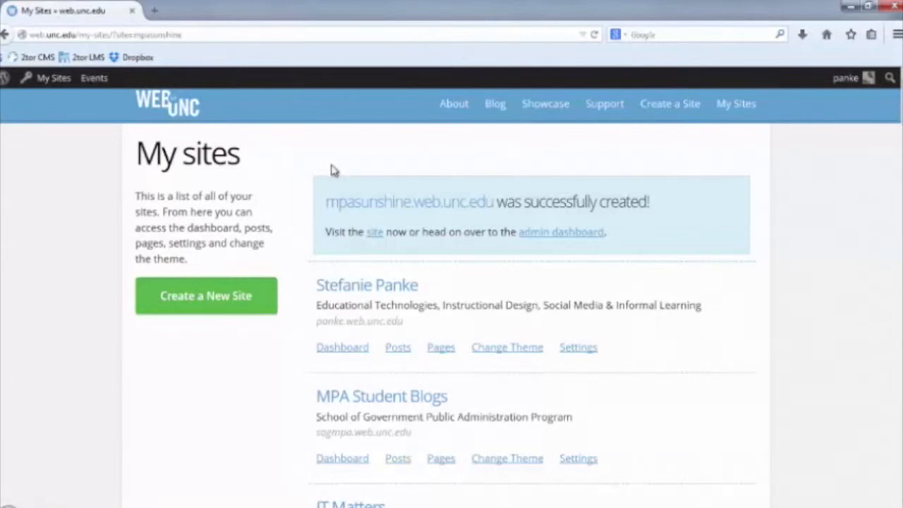
pyautogui.click(374, 235)
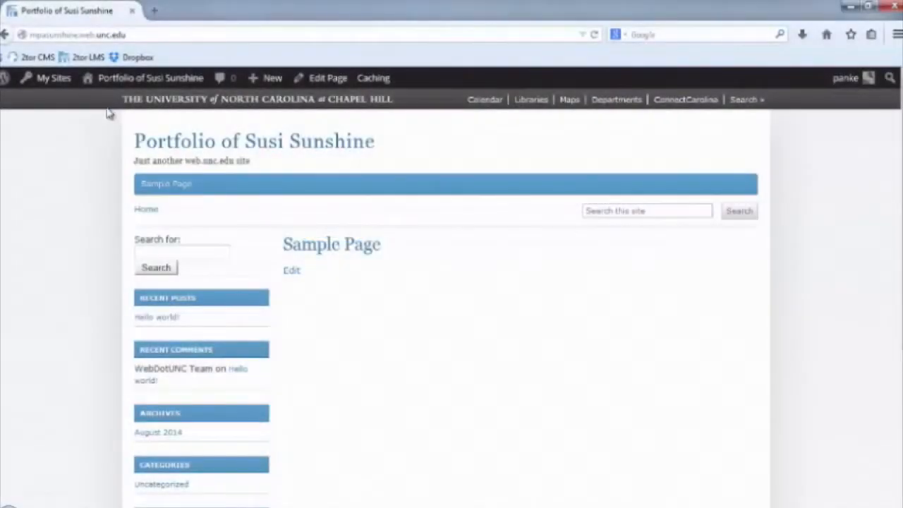
# In the dashboard's Reading Settings, limit access to registered users only and save.
pyautogui.moveTo(133, 84)
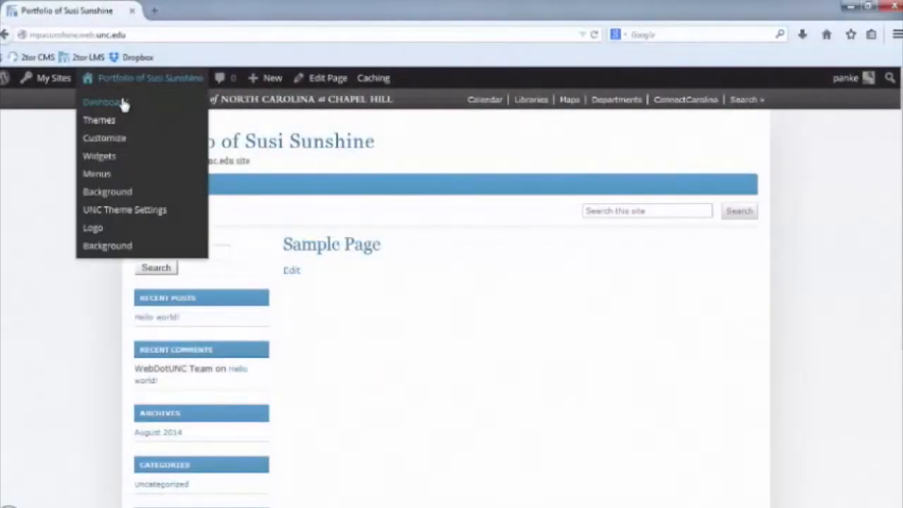
pyautogui.click(124, 104)
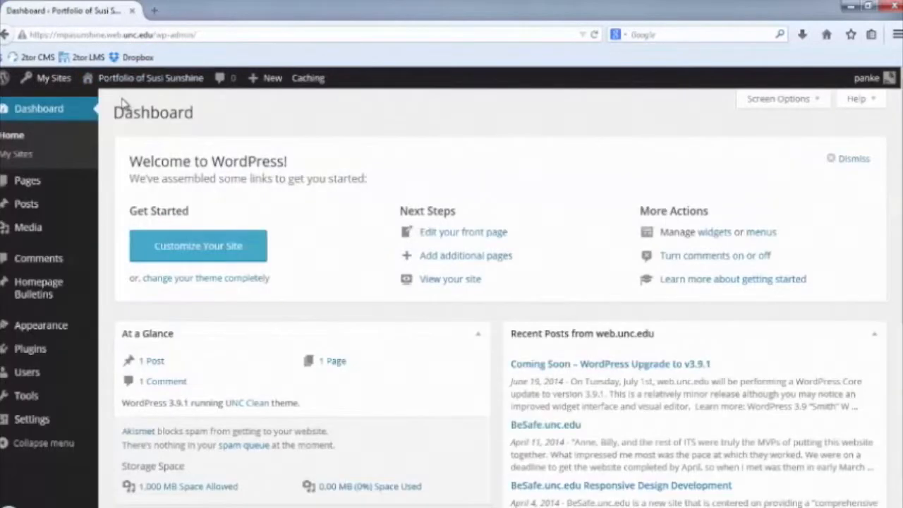
pyautogui.moveTo(47, 429)
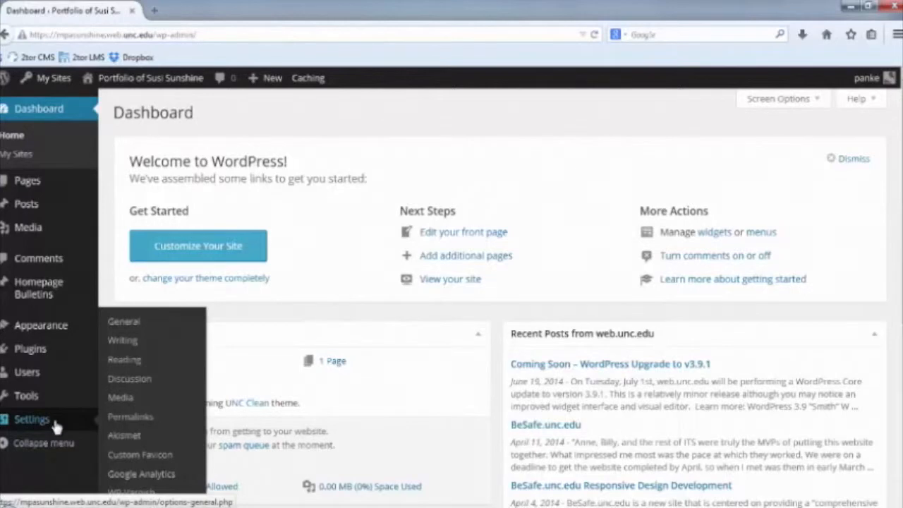
pyautogui.click(125, 359)
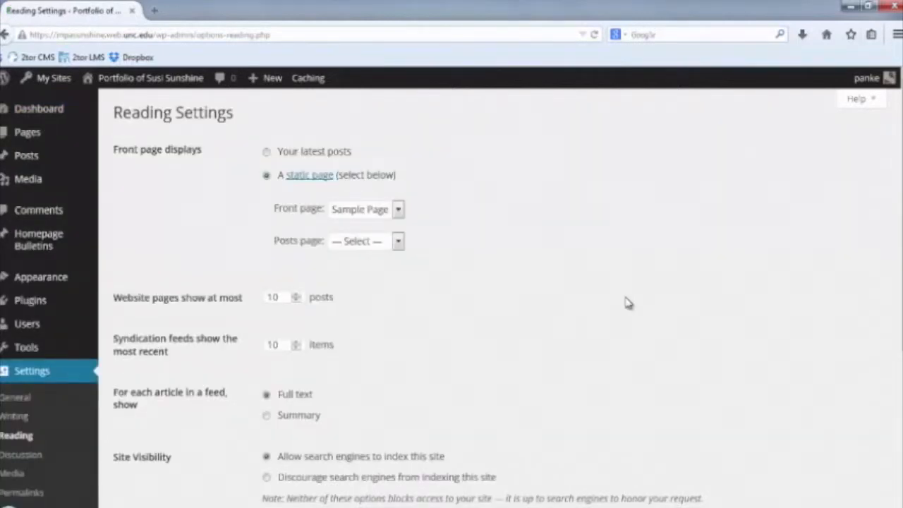
pyautogui.scroll(-5, 628, 303)
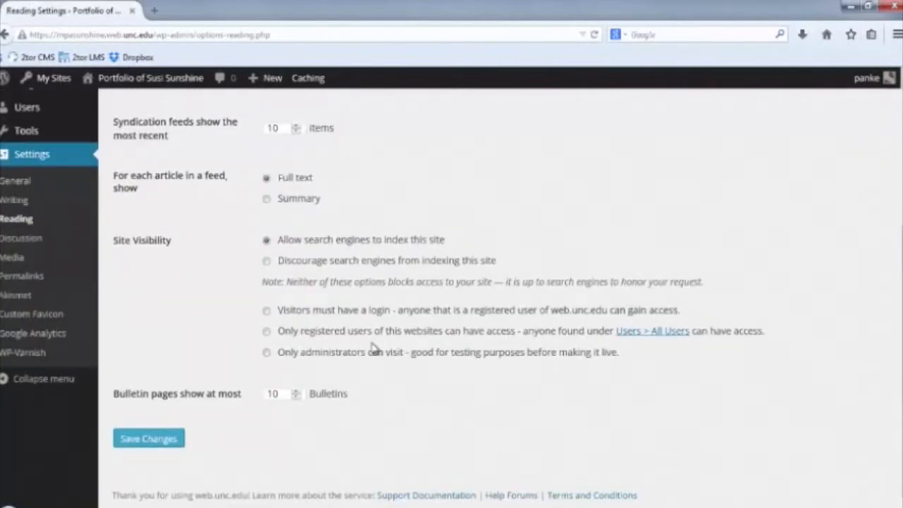
pyautogui.click(266, 332)
pyautogui.click(159, 445)
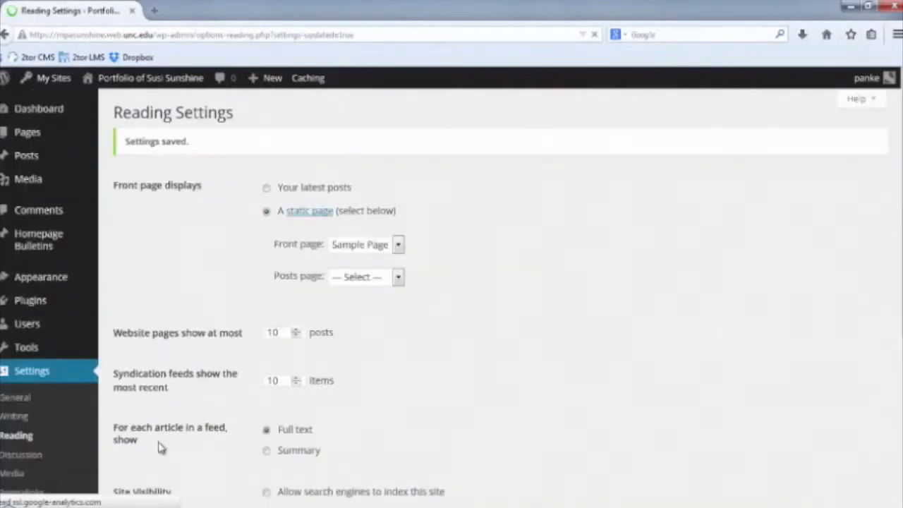
pyautogui.moveTo(33, 333)
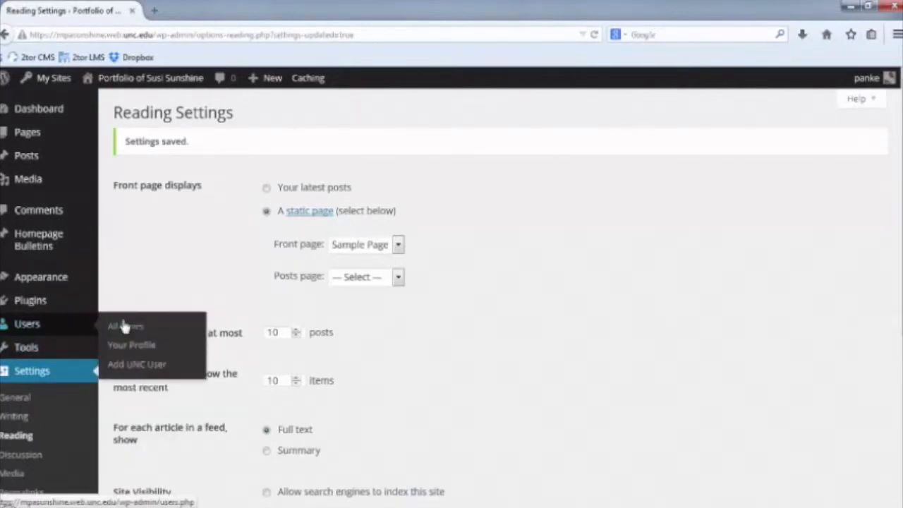
# Add a UNC user by their Onyen with the Subscriber role.
pyautogui.click(154, 375)
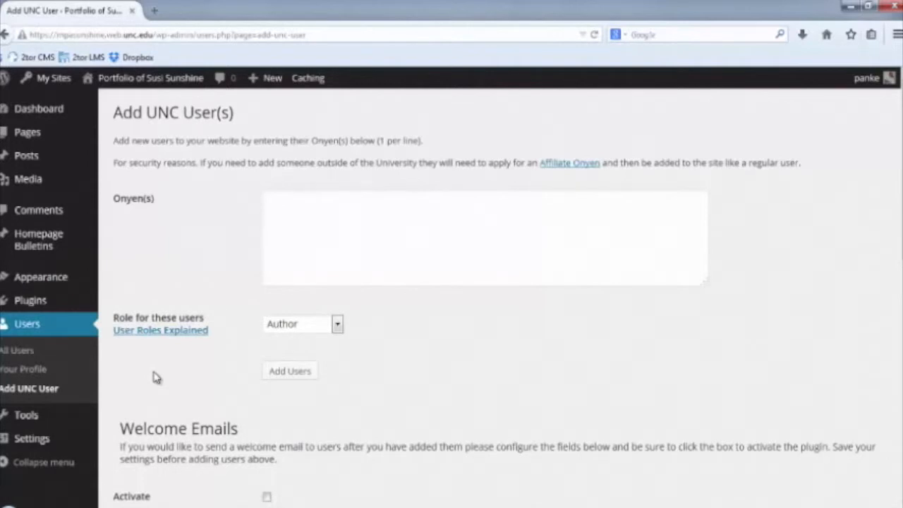
pyautogui.click(274, 205)
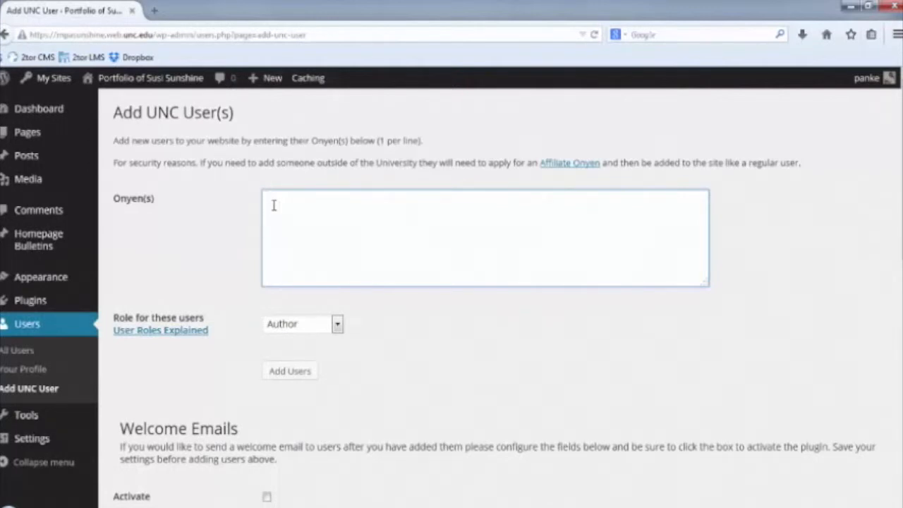
pyautogui.write('gumbee')
pyautogui.click(406, 375)
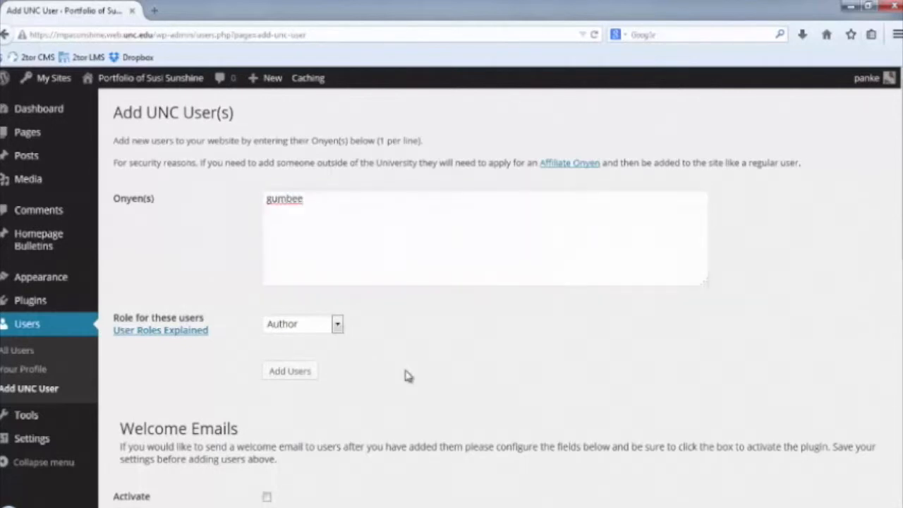
pyautogui.click(338, 324)
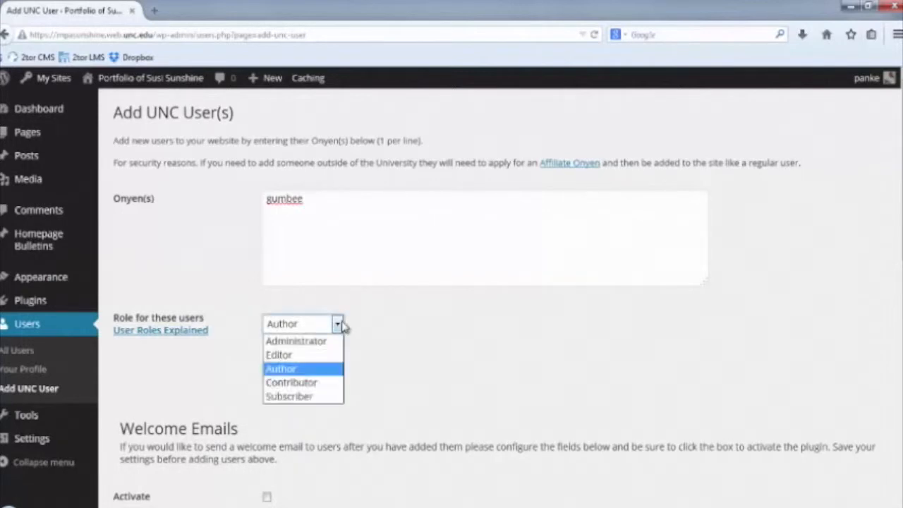
pyautogui.click(310, 398)
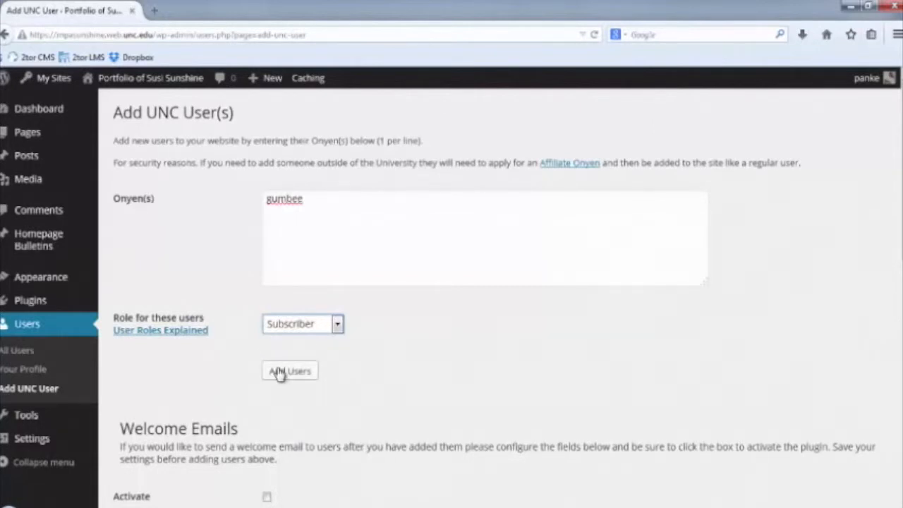
pyautogui.click(279, 374)
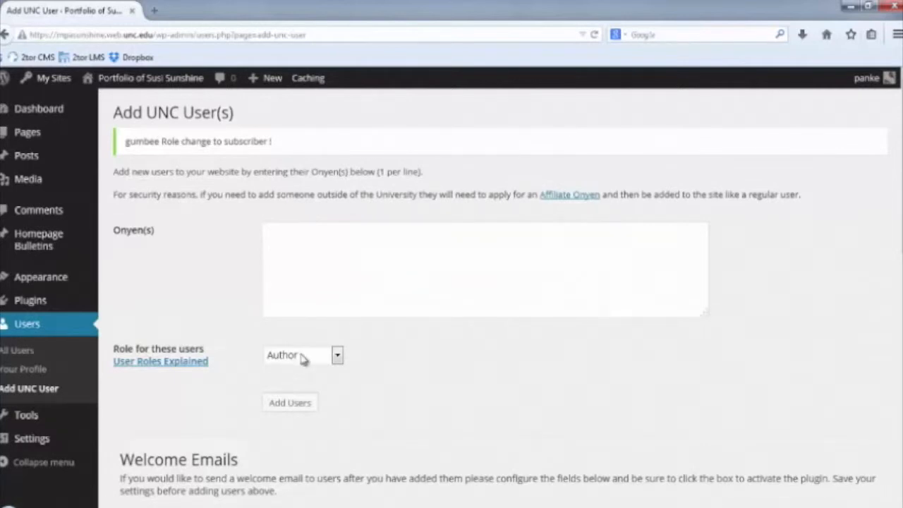
# Recheck the role list, leaving Author selected, then go to General Settings.
pyautogui.click(337, 357)
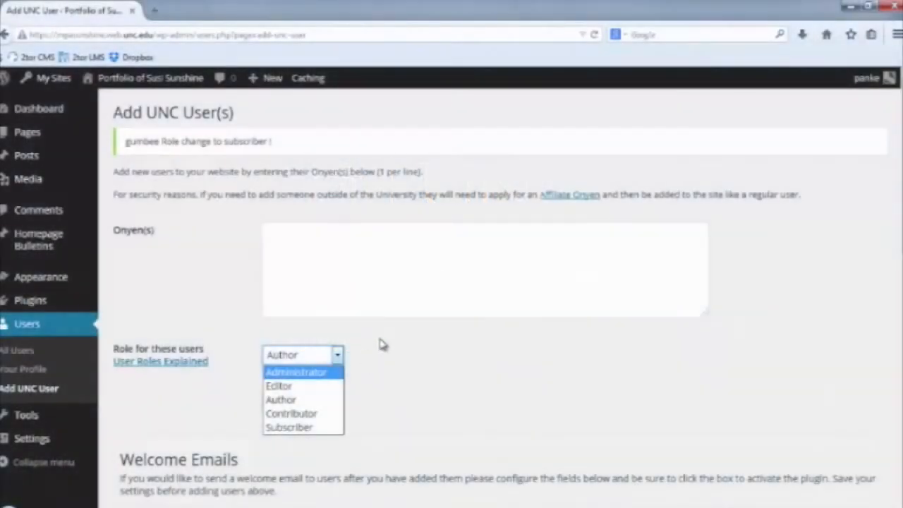
pyautogui.click(381, 339)
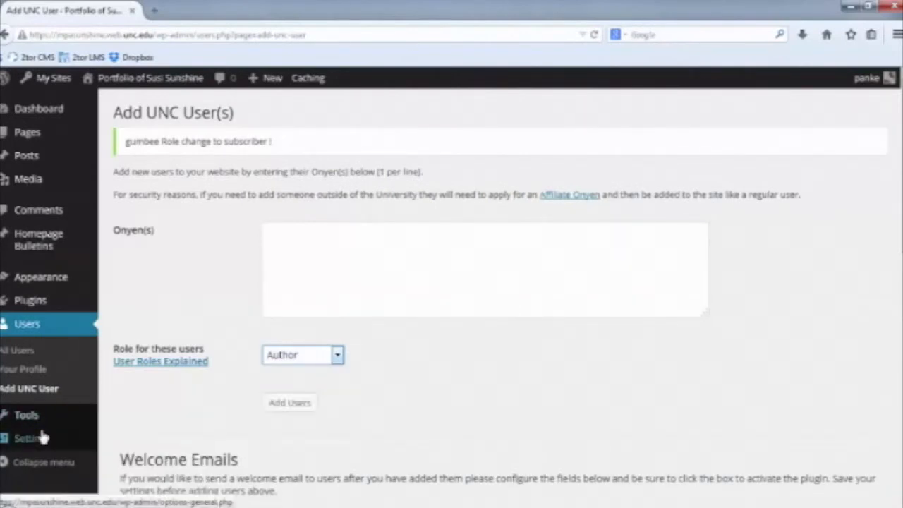
pyautogui.moveTo(44, 437)
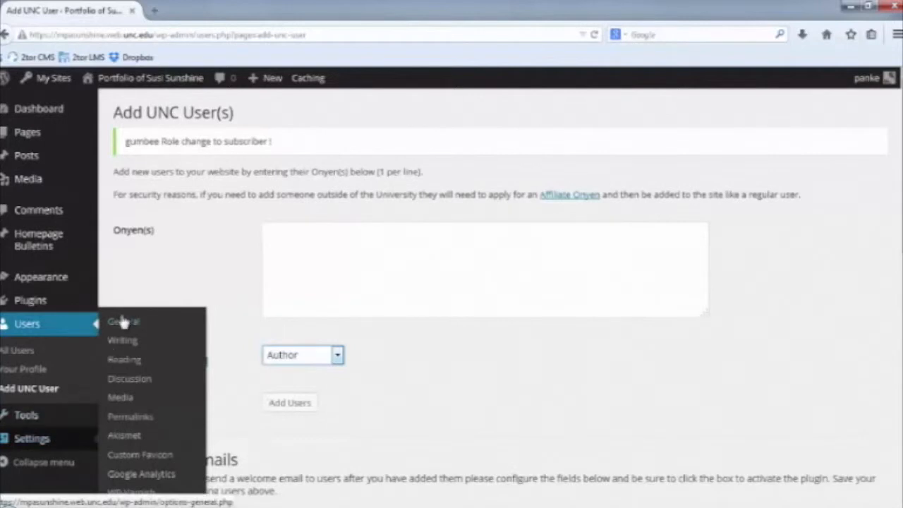
pyautogui.click(134, 323)
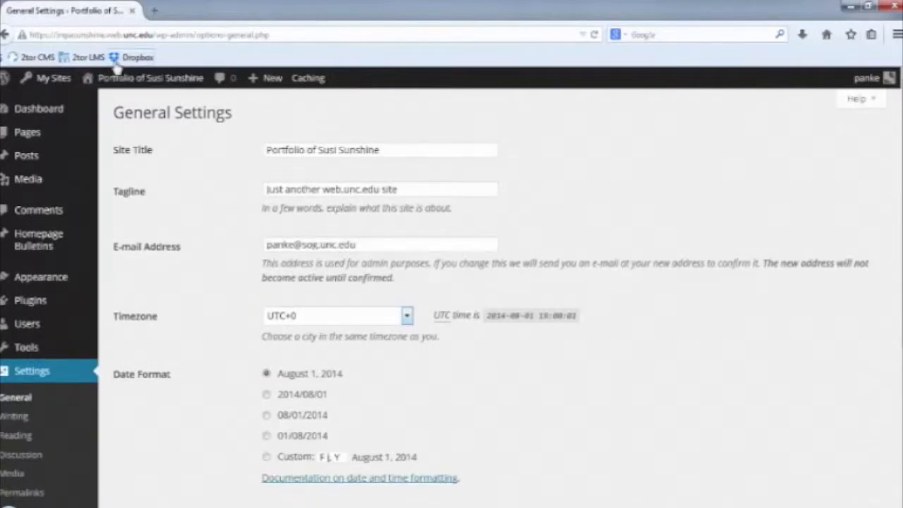
# View the public site, then return to the admin dashboard.
pyautogui.moveTo(134, 79)
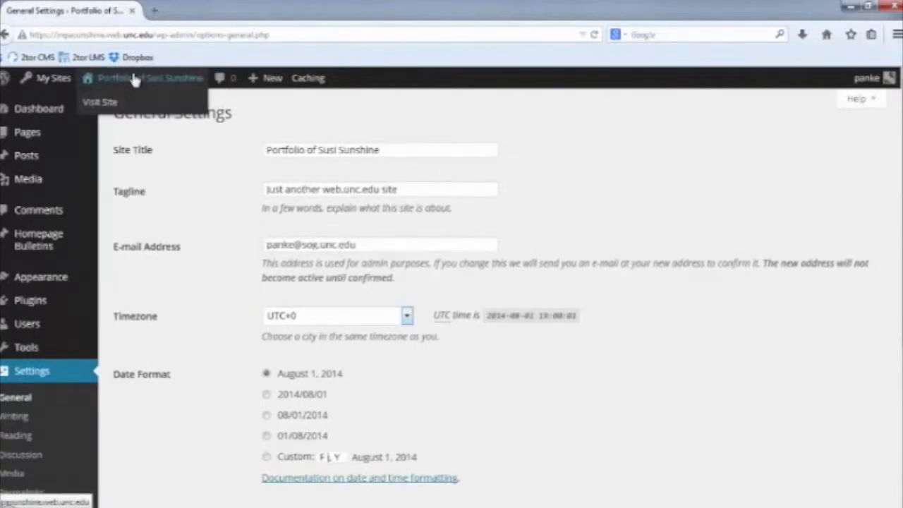
pyautogui.click(109, 106)
pyautogui.rightClick(109, 106)
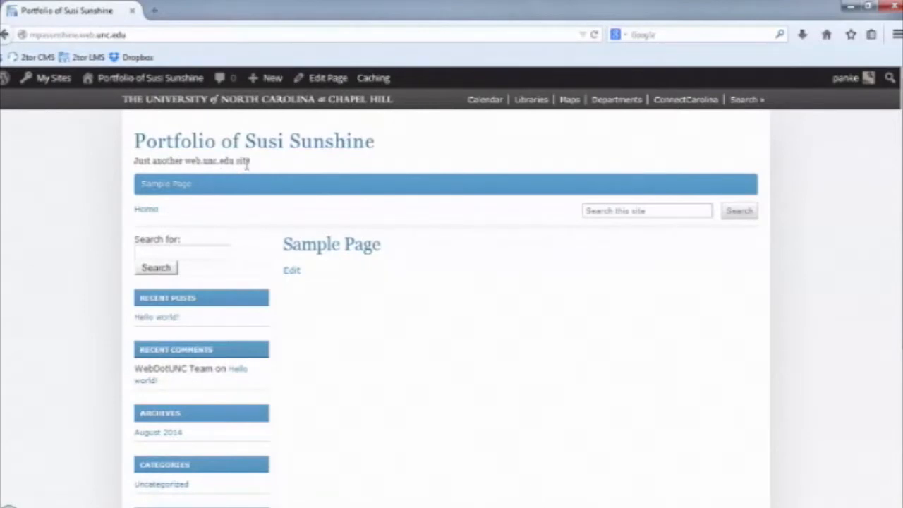
pyautogui.moveTo(132, 79)
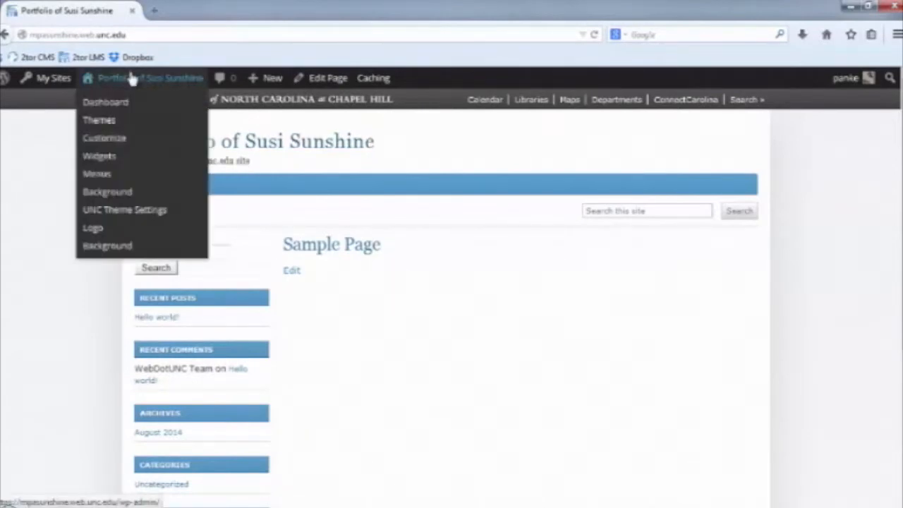
pyautogui.click(120, 104)
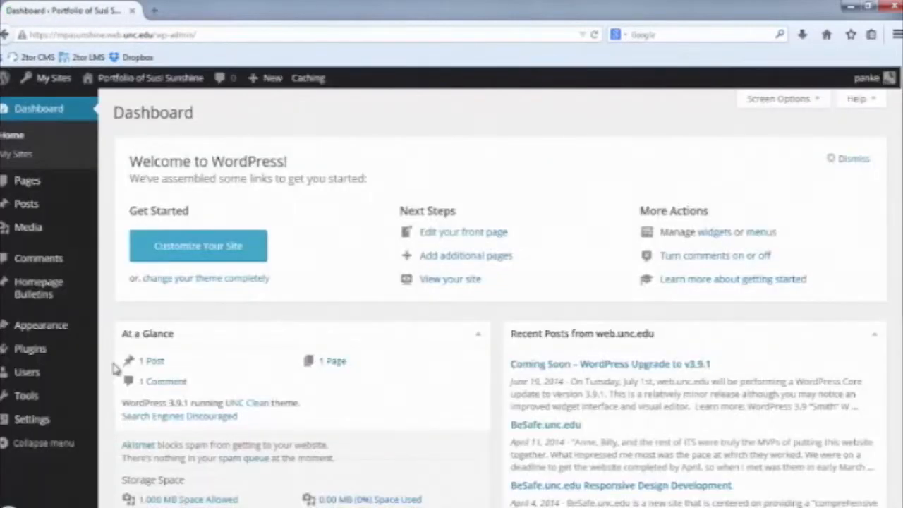
# Change the tagline to 'Portfolio of my experiences at MPA@UNC' and save.
pyautogui.moveTo(42, 471)
pyautogui.click(125, 324)
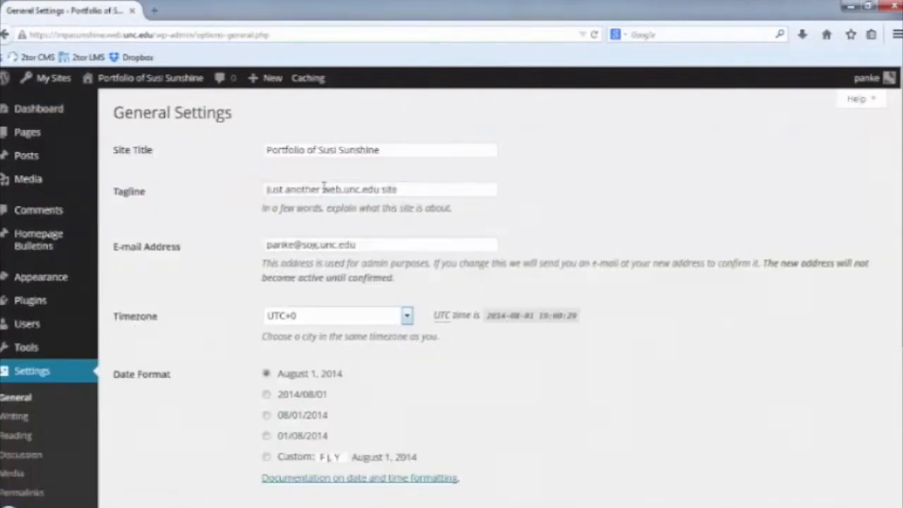
pyautogui.tripleClick(324, 189)
pyautogui.write('Portfolio of my experiences ')
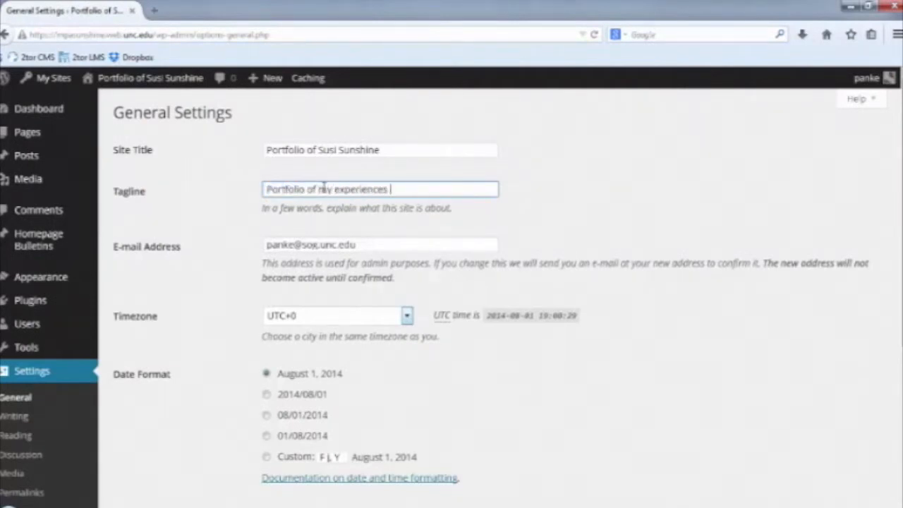
pyautogui.write('at MPA@UNC')
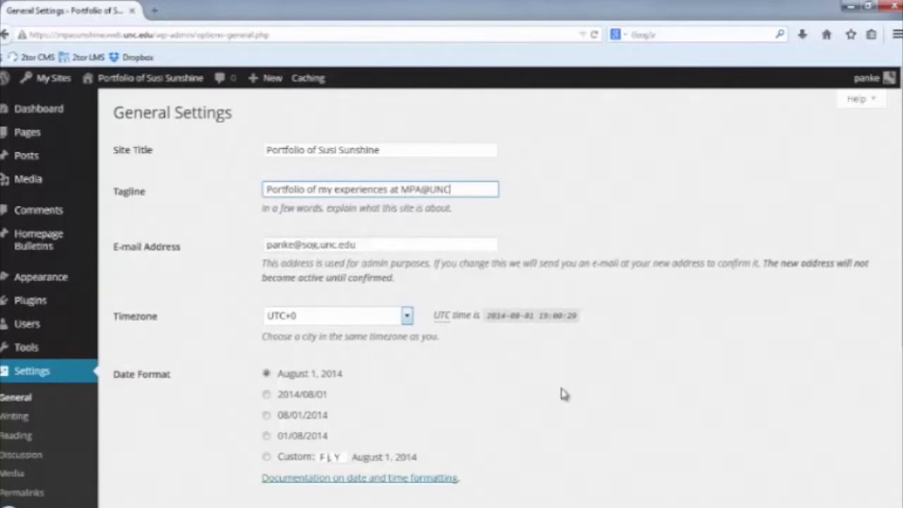
pyautogui.click(596, 406)
pyautogui.scroll(-5, 597, 407)
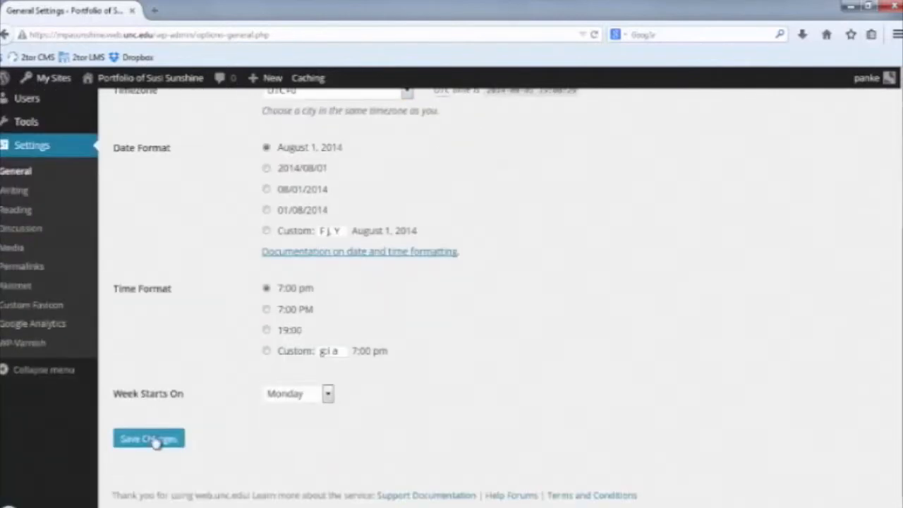
pyautogui.click(150, 439)
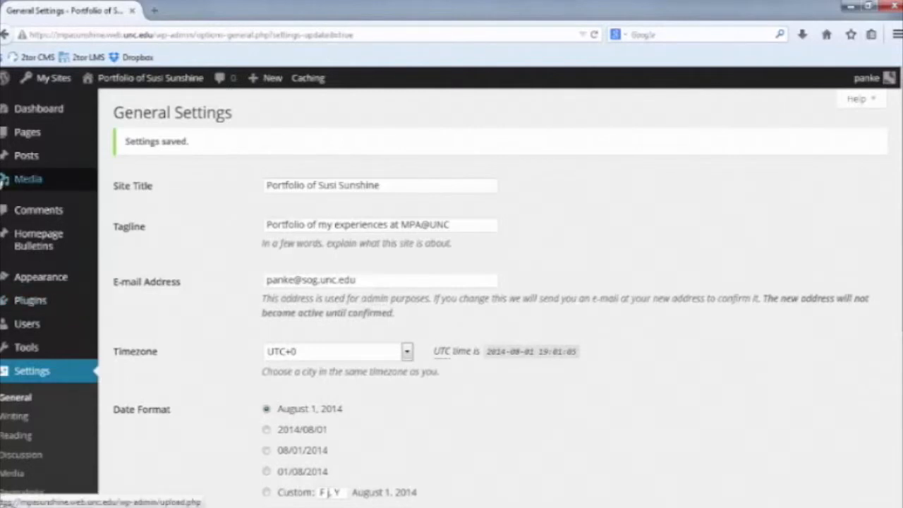
pyautogui.moveTo(11, 134)
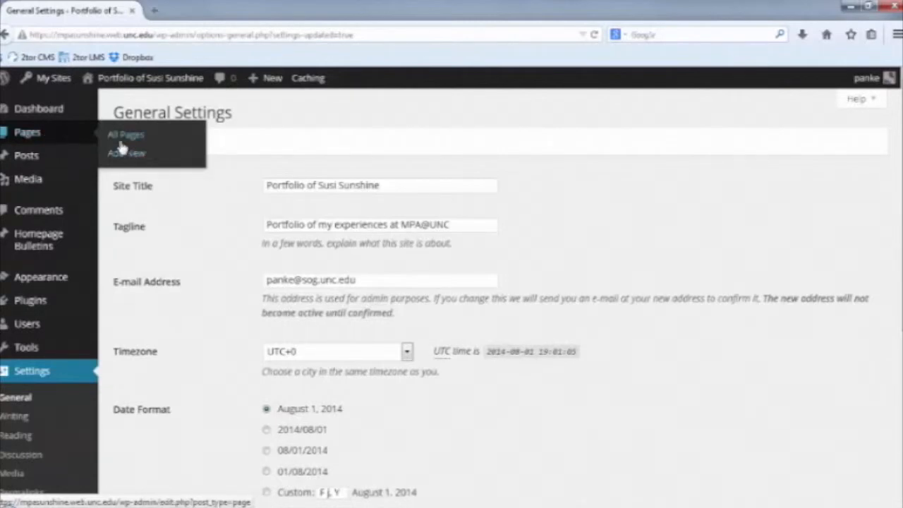
pyautogui.click(78, 137)
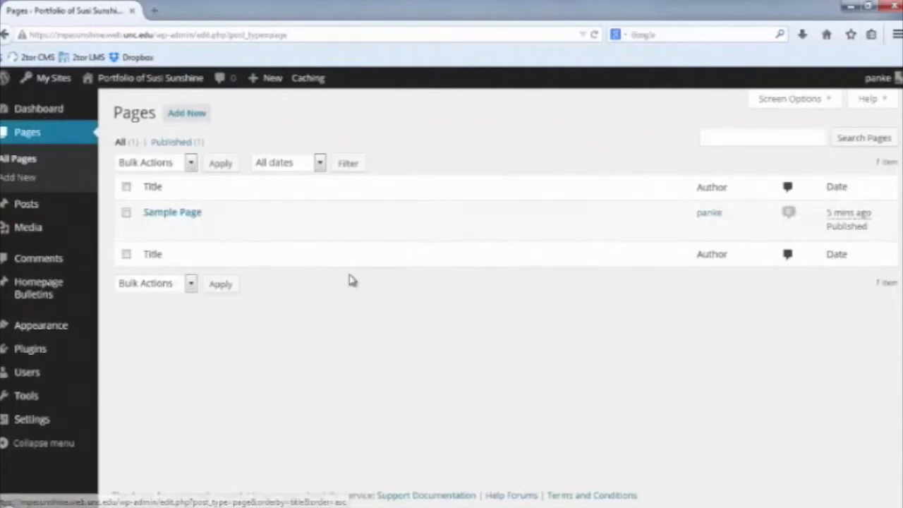
# Show the Pages list containing only Sample Page.
pyautogui.moveTo(259, 244)
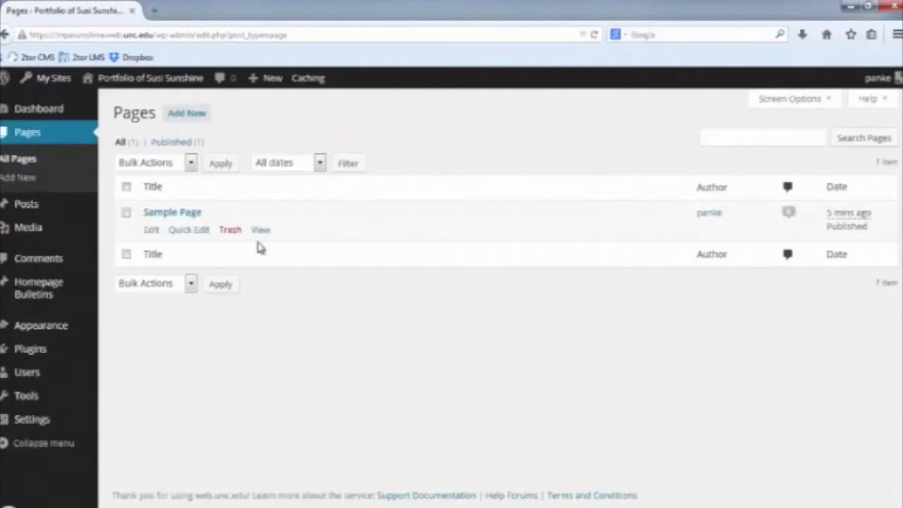
# Retitle Sample Page to 'Introduction', add body text 'Same sample text', and update it.
pyautogui.click(153, 230)
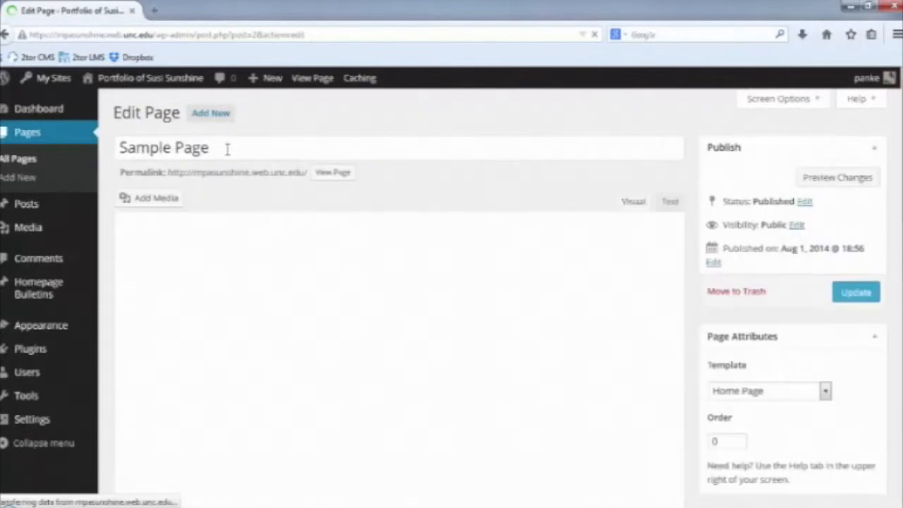
pyautogui.click(227, 149)
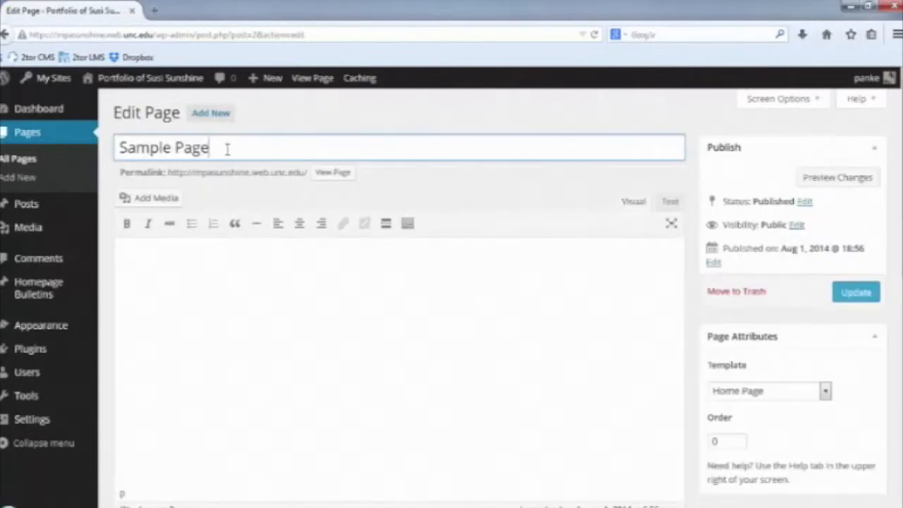
pyautogui.moveTo(227, 149); pyautogui.dragTo(117, 149)
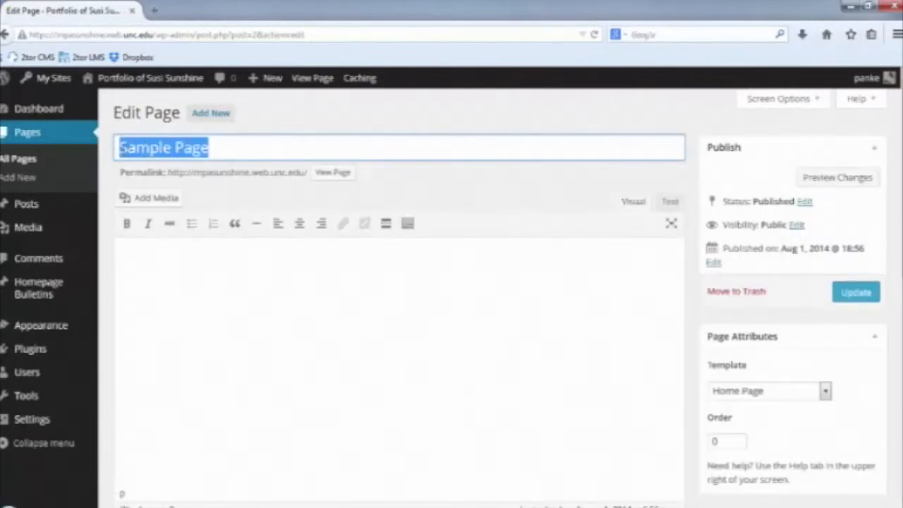
pyautogui.write('In')
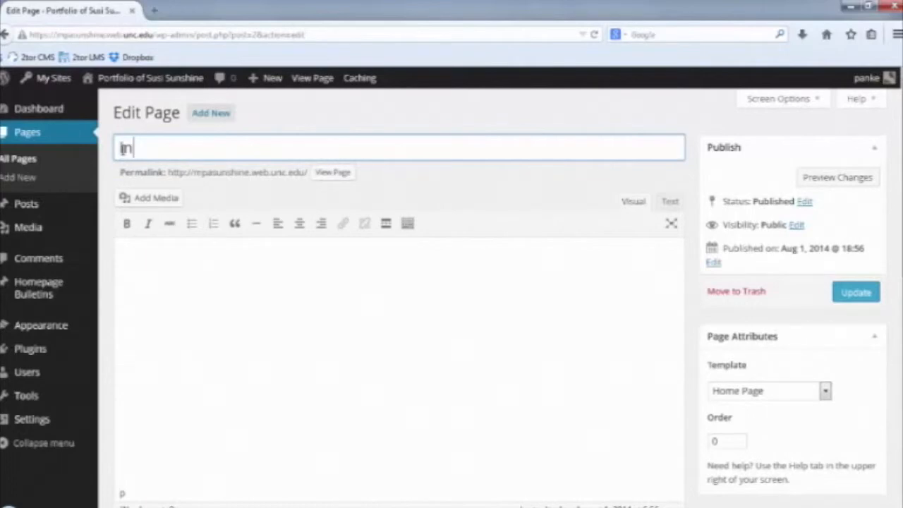
pyautogui.write('troduction')
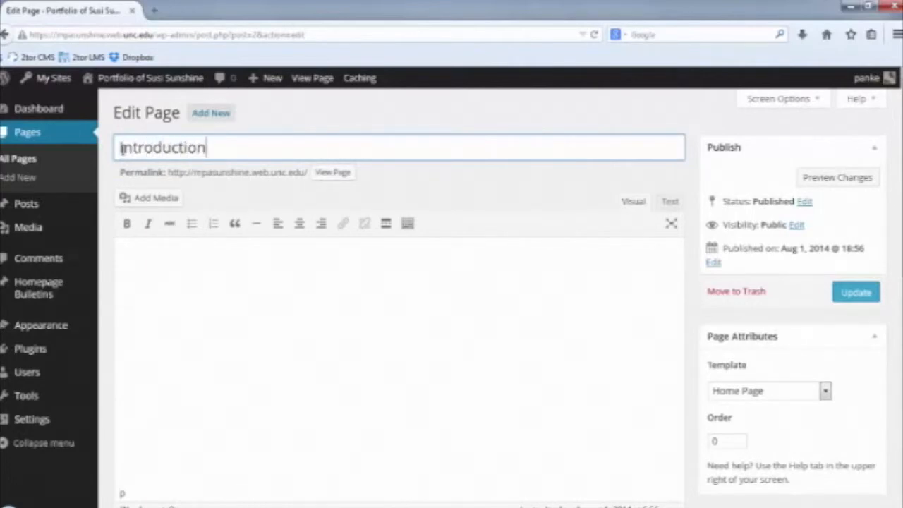
pyautogui.click(169, 337)
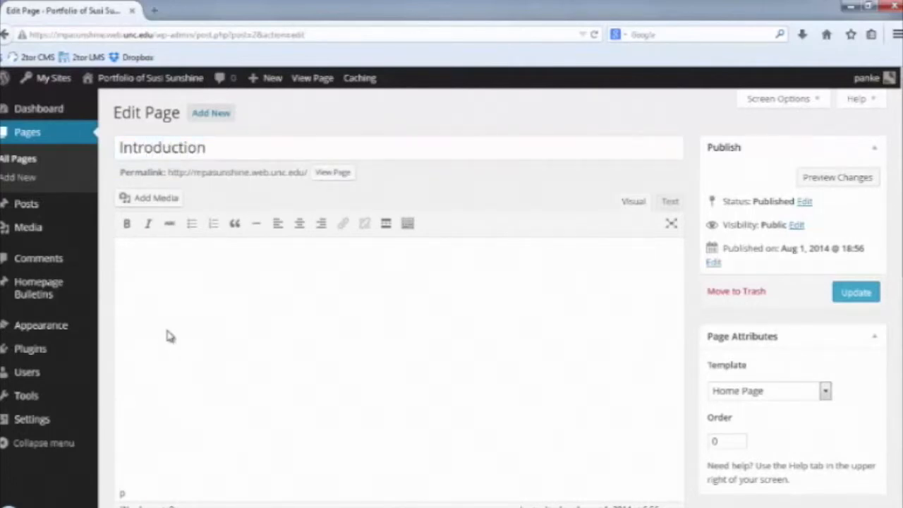
pyautogui.write('Same sample text')
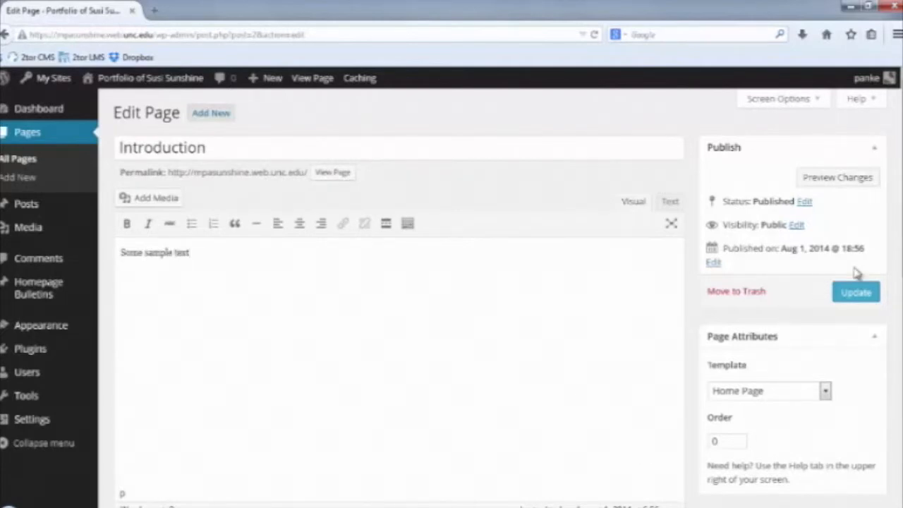
pyautogui.click(857, 290)
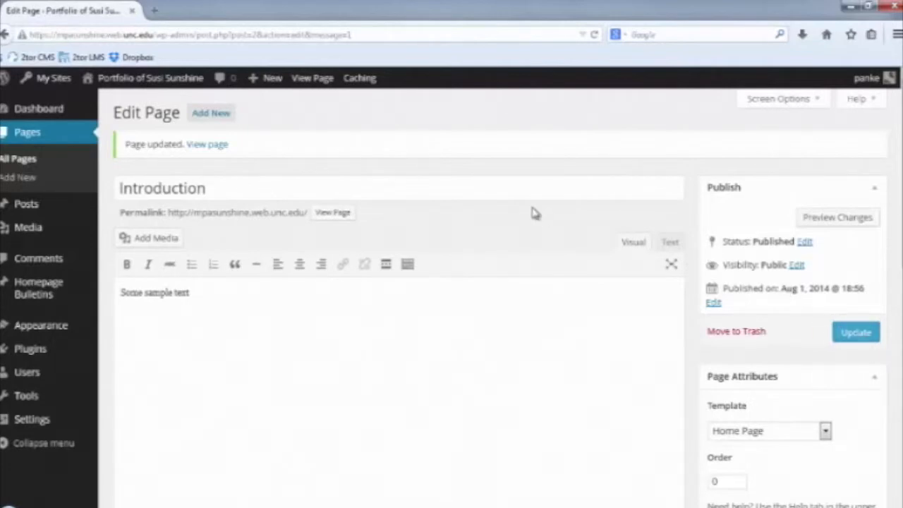
pyautogui.click(202, 115)
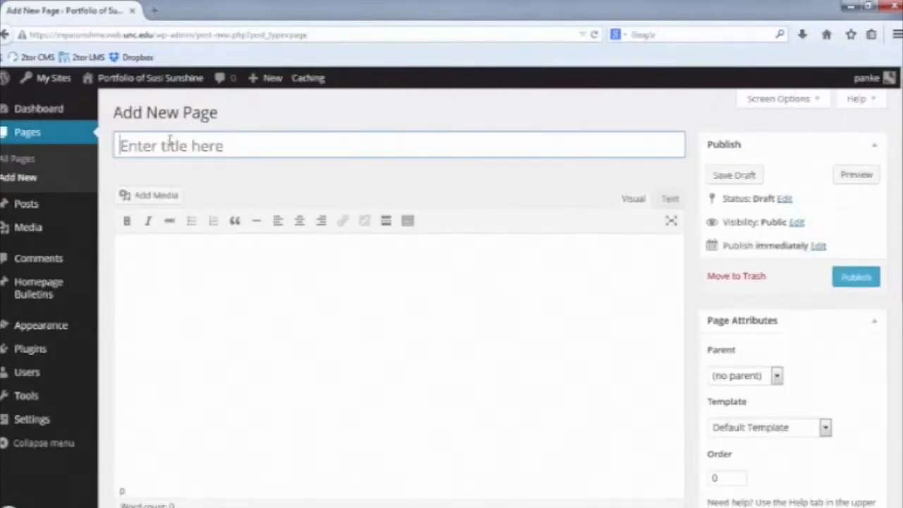
# Publish a new page titled 'Personal Leadership Vision'.
pyautogui.write('Pers')
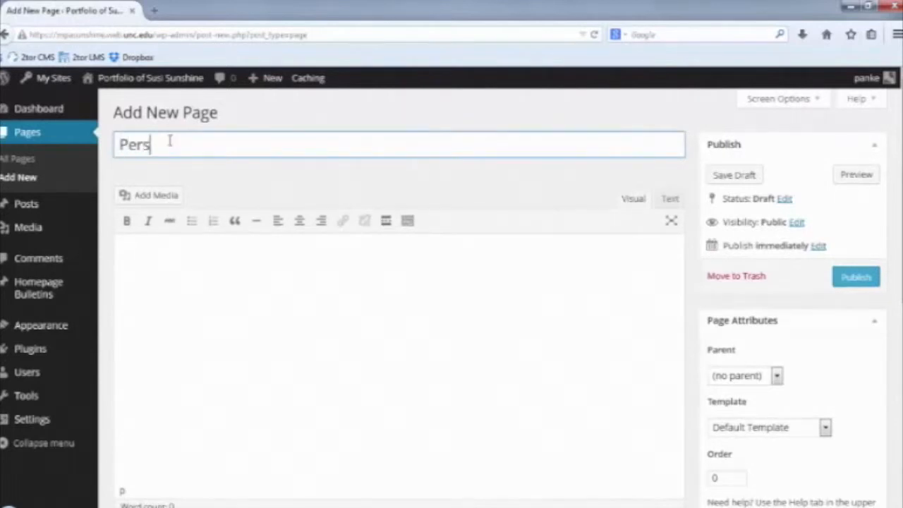
pyautogui.write('onal Leader')
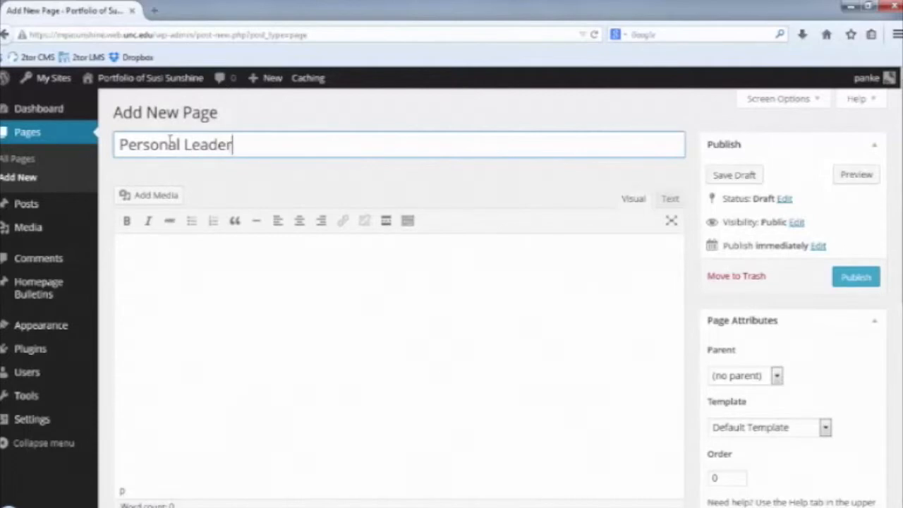
pyautogui.write('ship Vision')
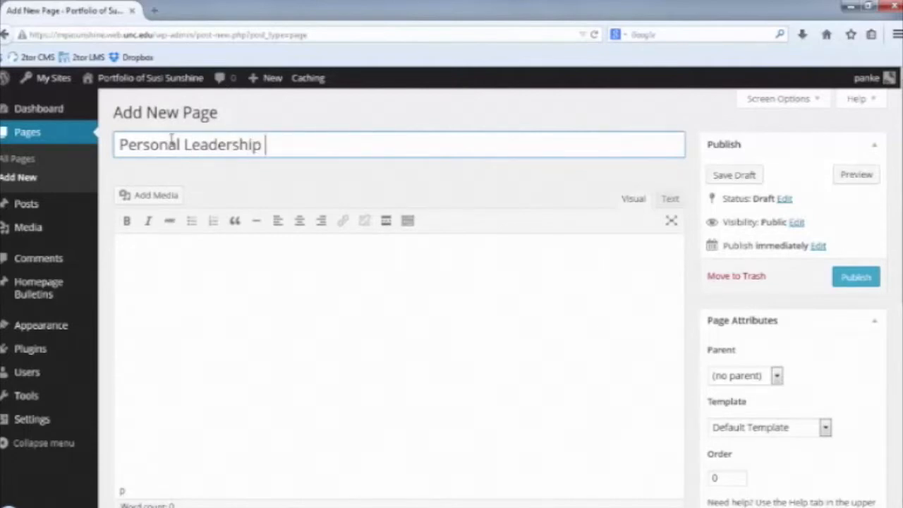
pyautogui.click(863, 281)
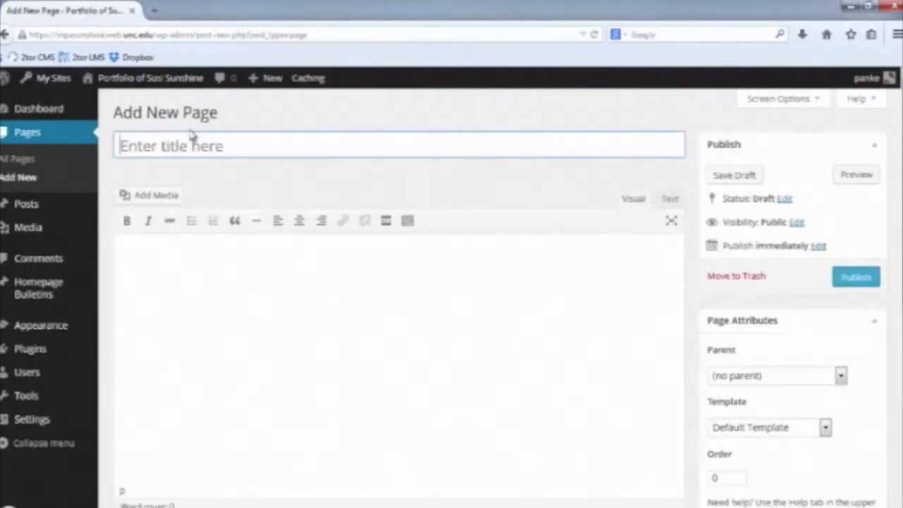
# Publish a new page titled 'Professional Work Experience'.
pyautogui.write('Profes')
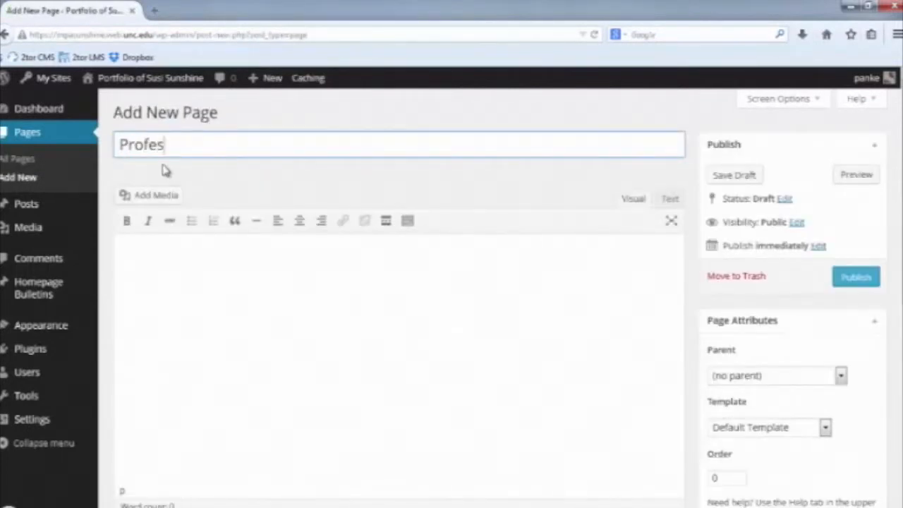
pyautogui.write('sional ')
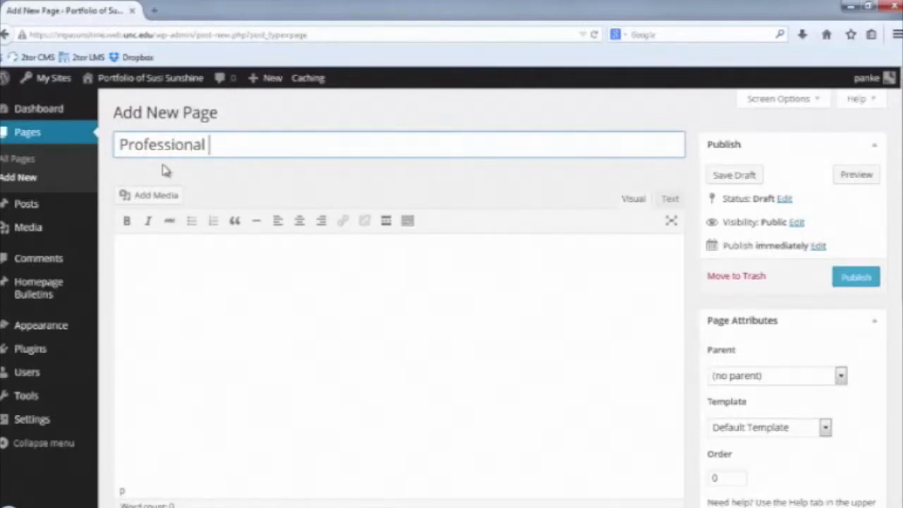
pyautogui.write('Work Experience')
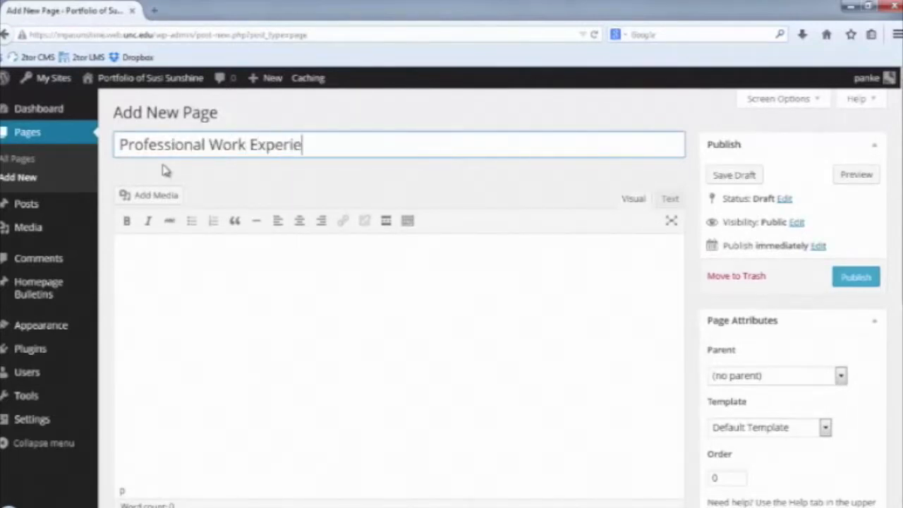
pyautogui.click(856, 278)
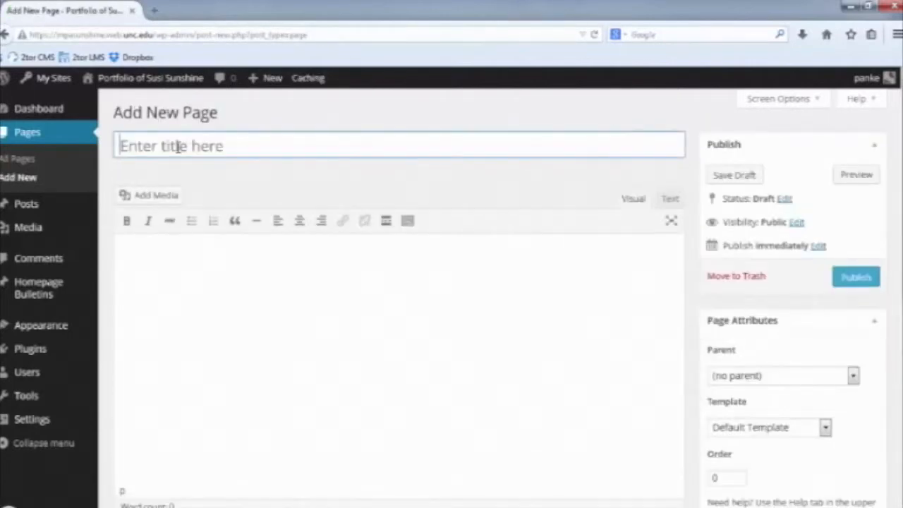
pyautogui.click(179, 147)
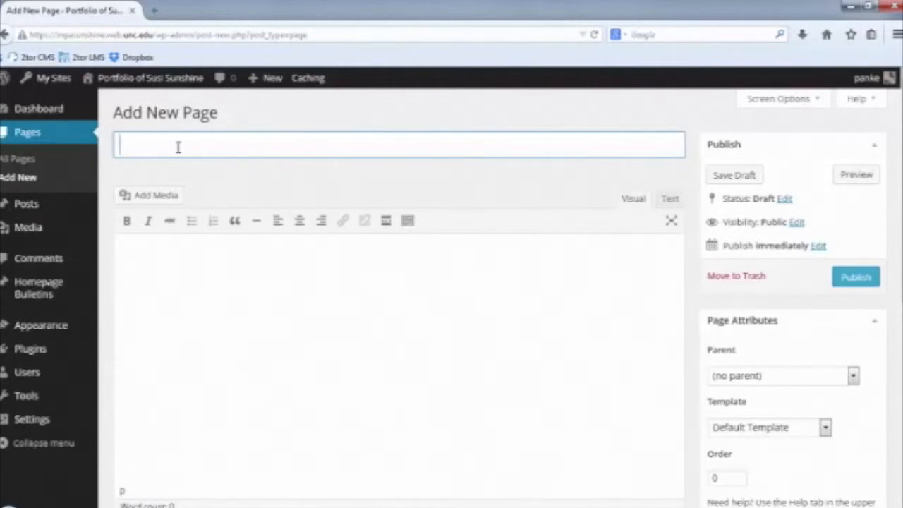
# Publish pages 'Ethical Issues in Public Administration', 'Information Analysis & Decision Making', and 'Specific Competencies'.
pyautogui.write('Ethical Issu')
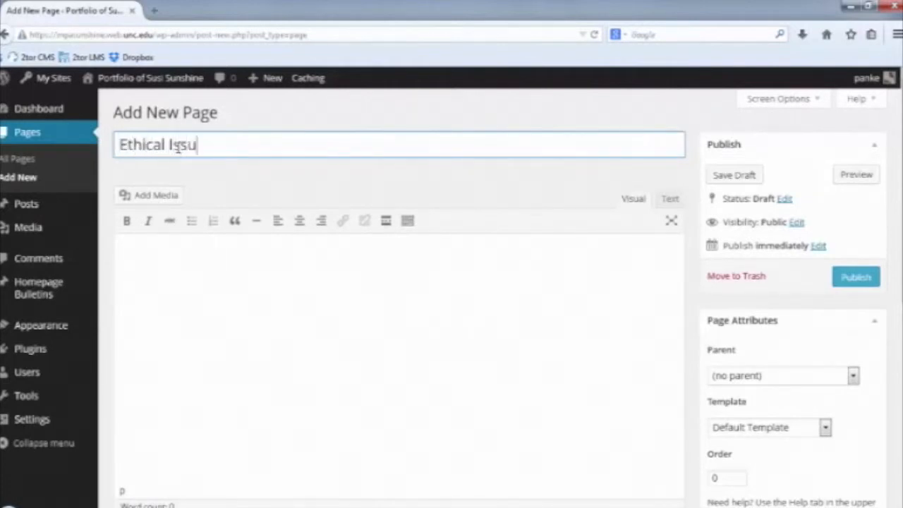
pyautogui.write('es in Publ')
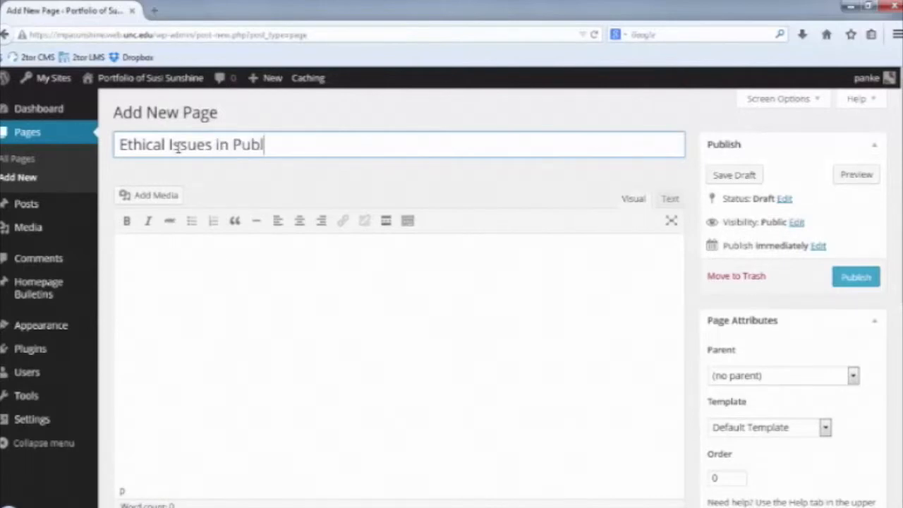
pyautogui.write('ic Admin')
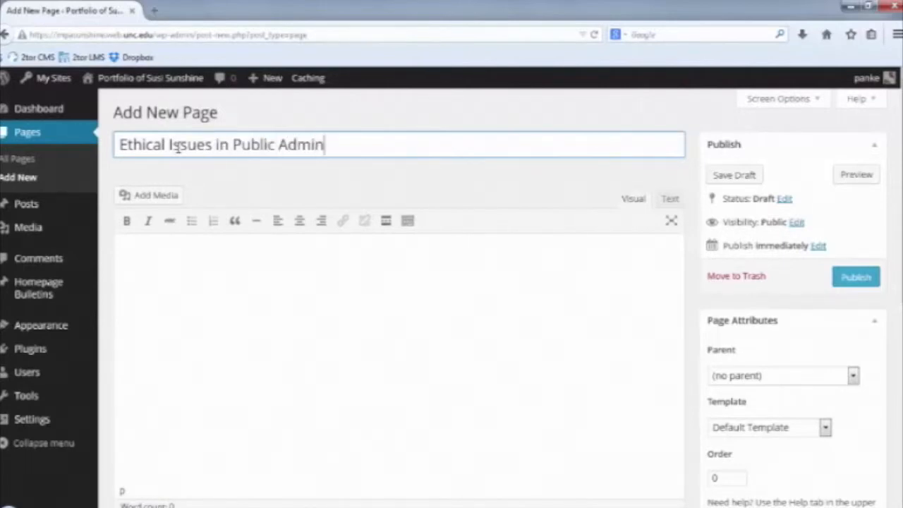
pyautogui.write('istration')
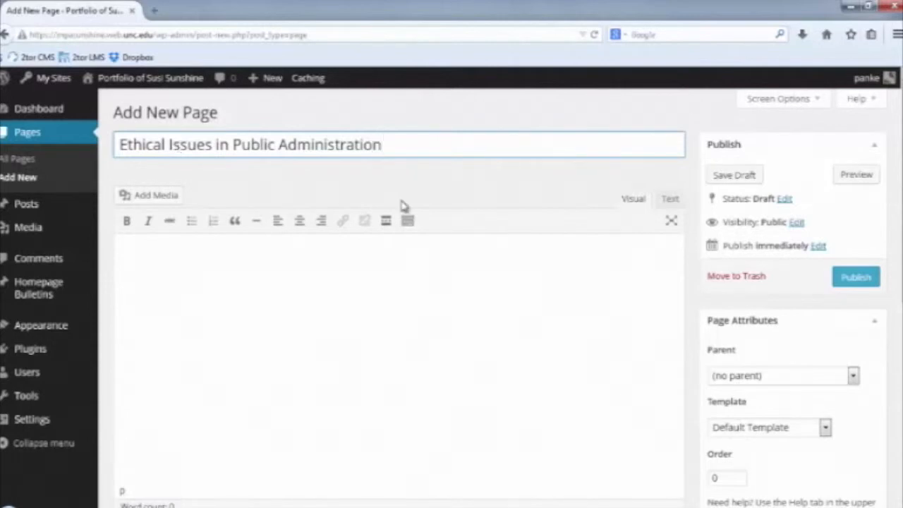
pyautogui.click(856, 276)
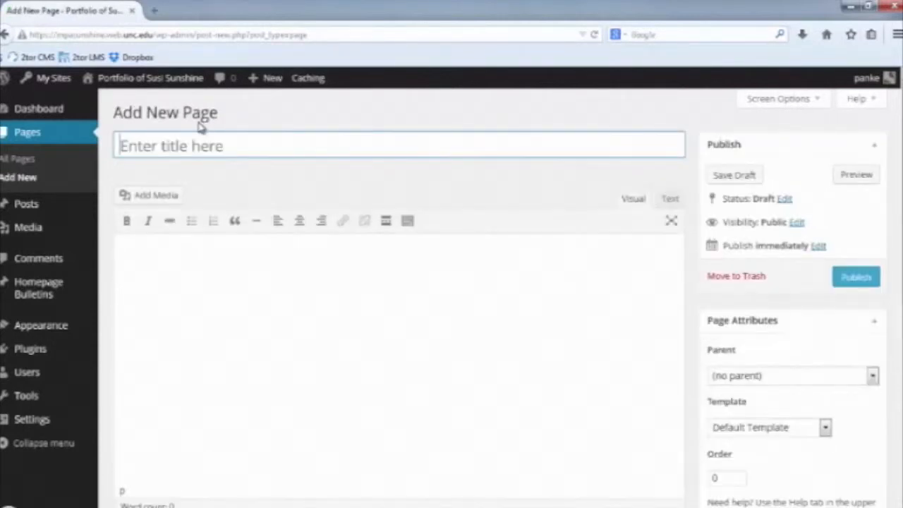
pyautogui.write('In')
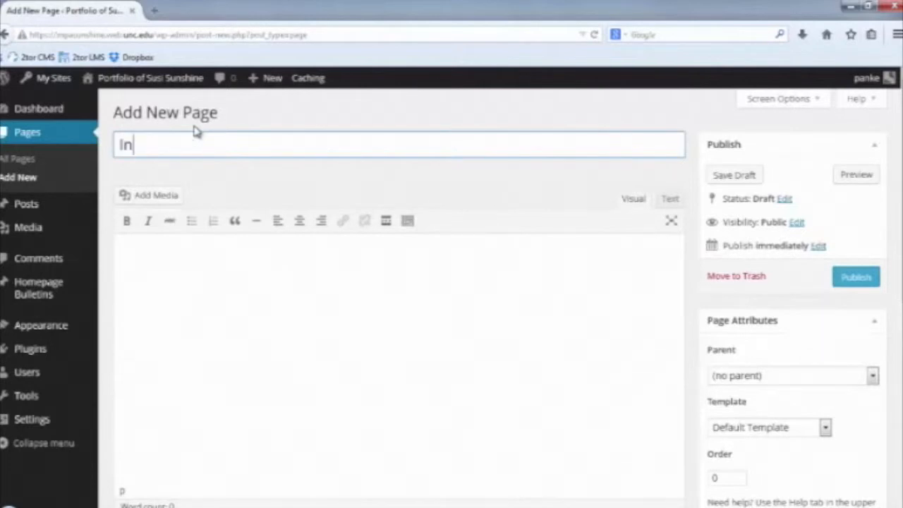
pyautogui.write('format')
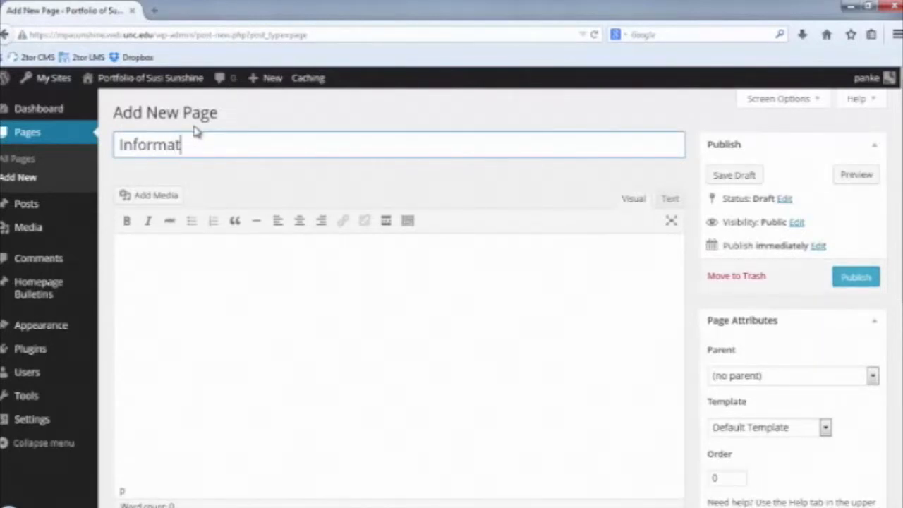
pyautogui.write('ion Analysis & ')
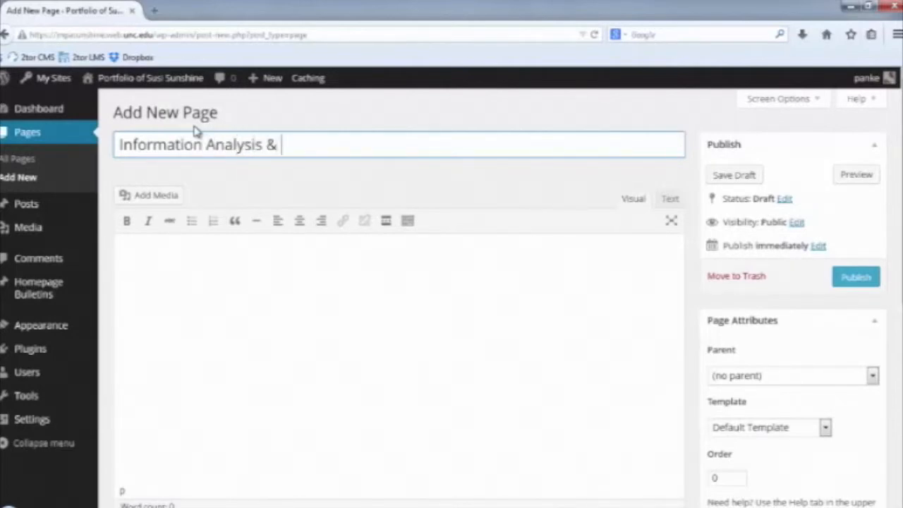
pyautogui.write('Decision Mak')
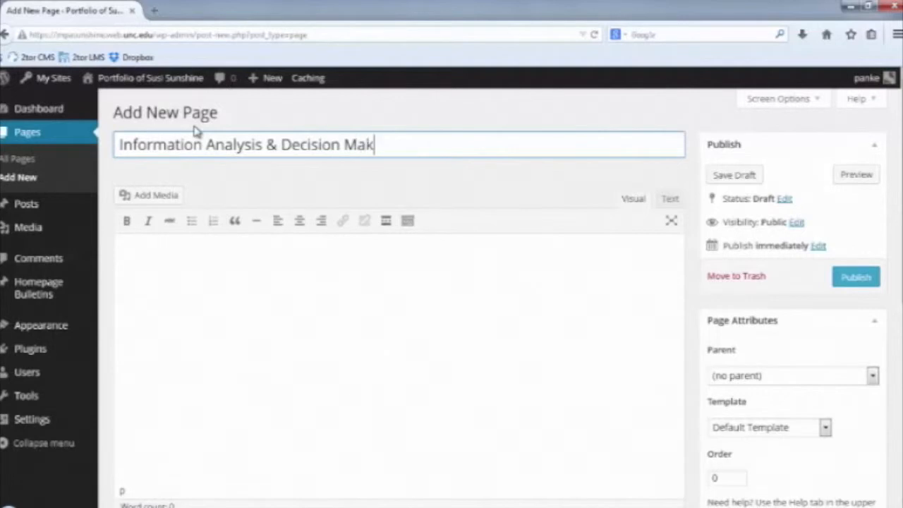
pyautogui.write('ing')
pyautogui.click(856, 277)
pyautogui.click(211, 113)
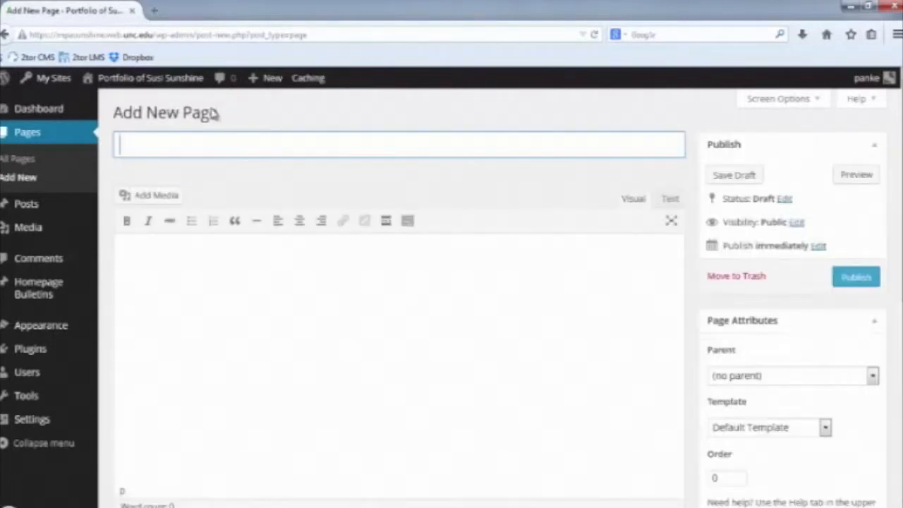
pyautogui.write('Specific ')
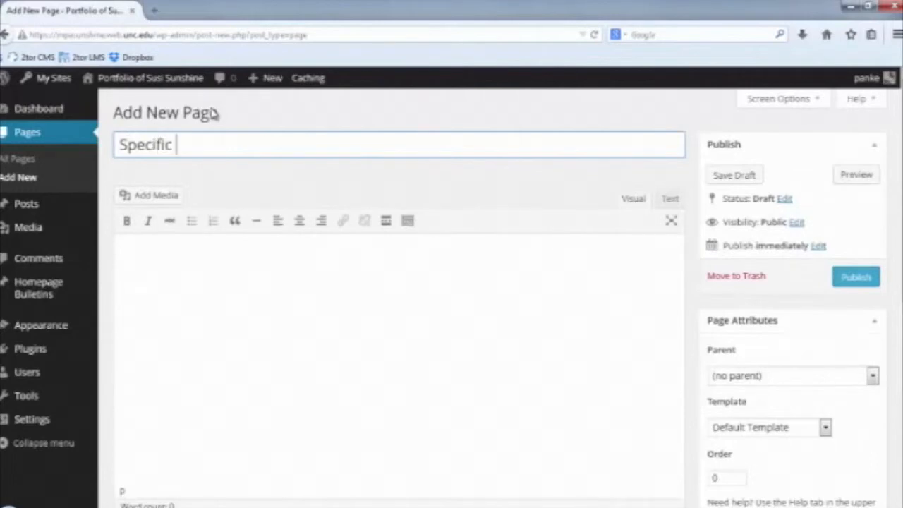
pyautogui.write('Competen')
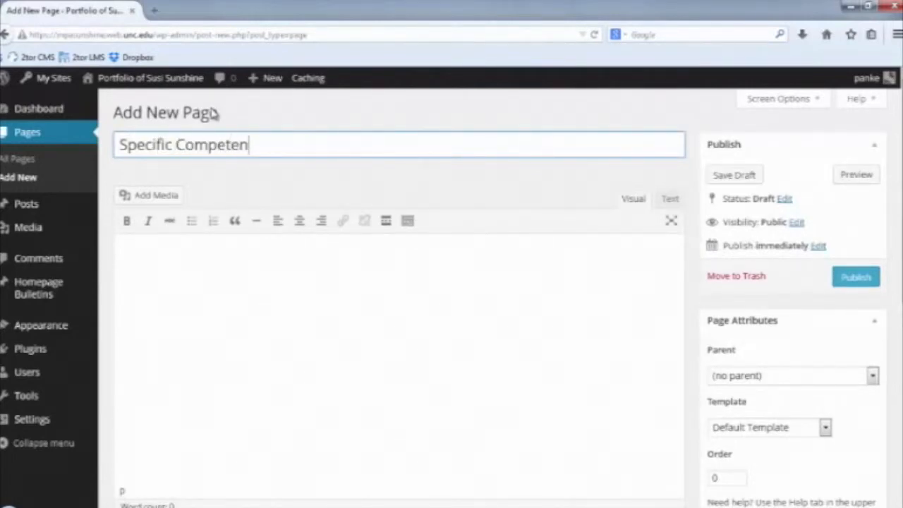
pyautogui.write('cies')
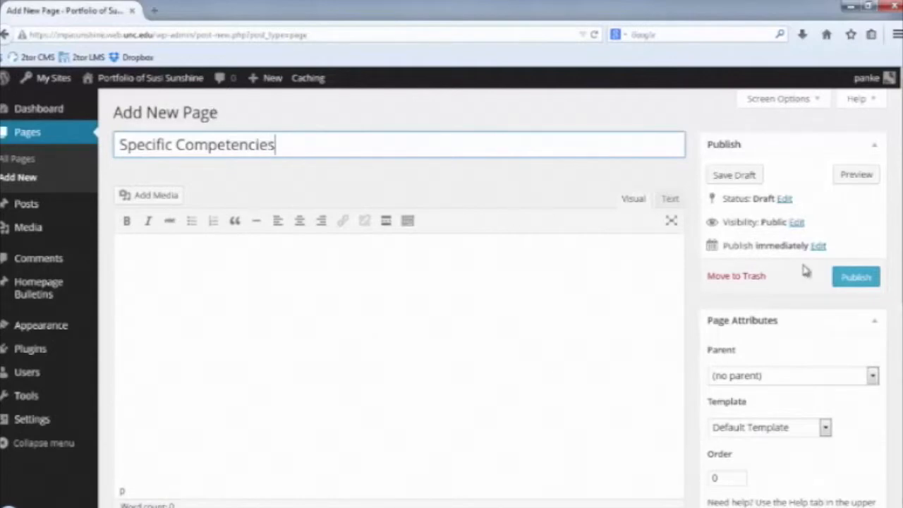
pyautogui.click(854, 278)
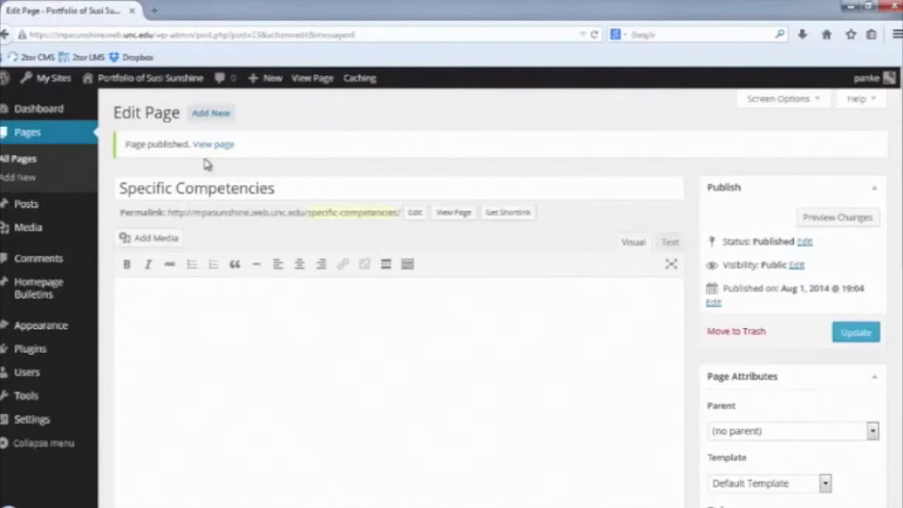
# Publish pages 'Social, Economic and Political Context' and 'Manage Human Capital', then list all pages.
pyautogui.click(20, 181)
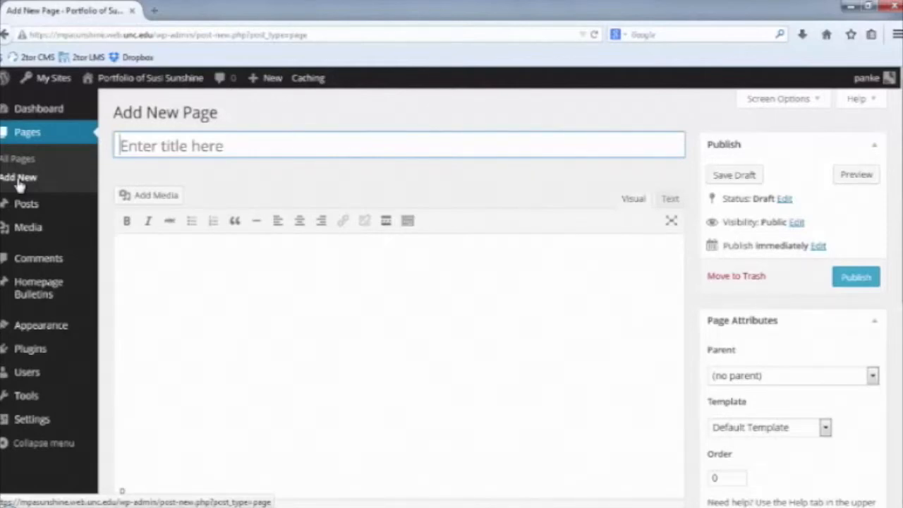
pyautogui.write('Social ')
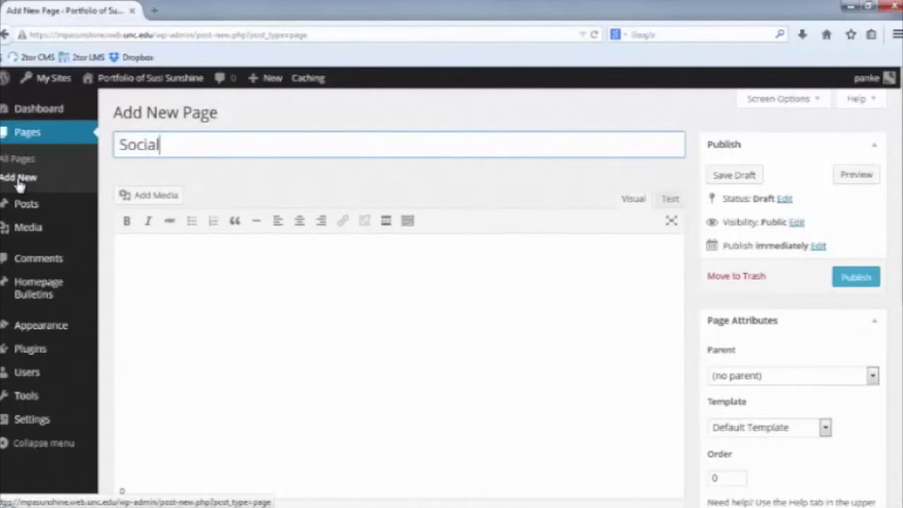
pyautogui.write(', Econom')
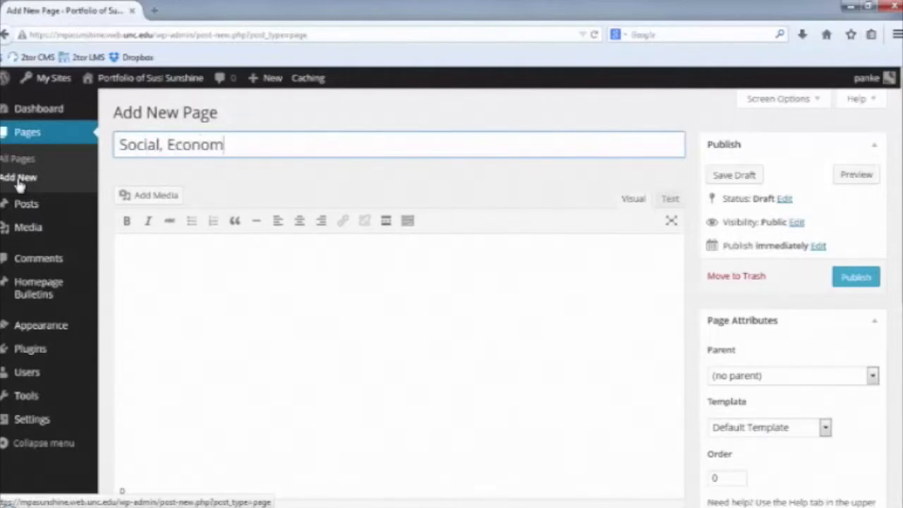
pyautogui.write('ic and Poli')
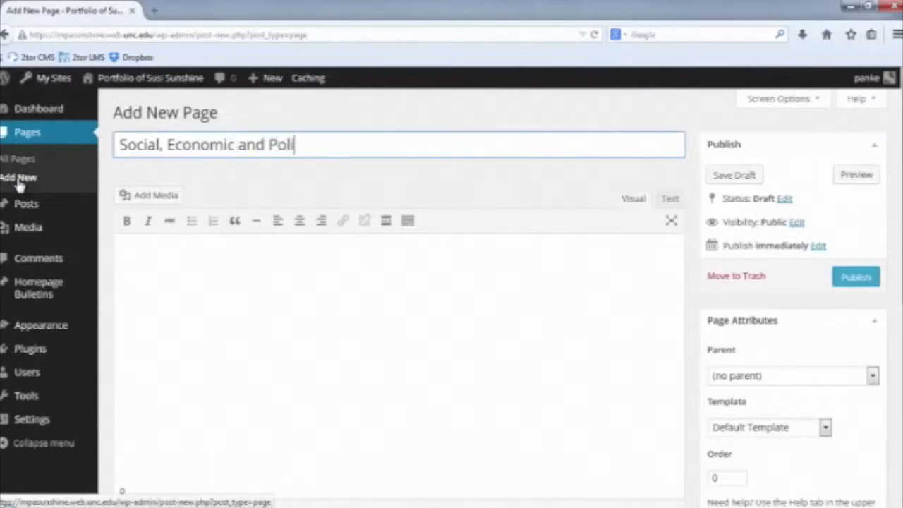
pyautogui.write('tical Context')
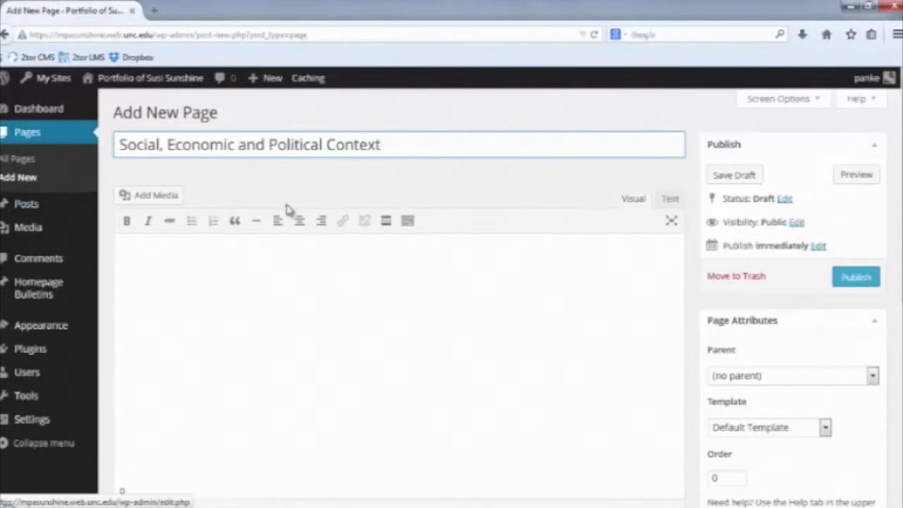
pyautogui.click(866, 280)
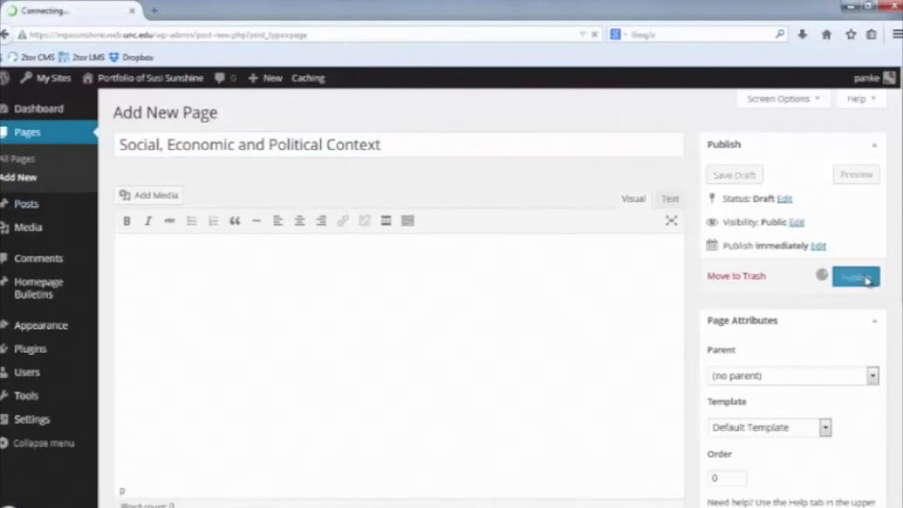
pyautogui.click(215, 119)
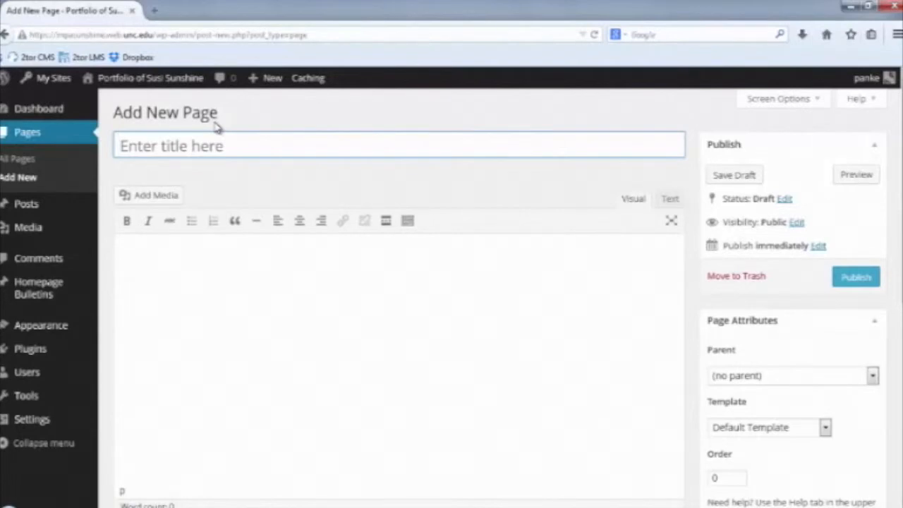
pyautogui.write('Manag')
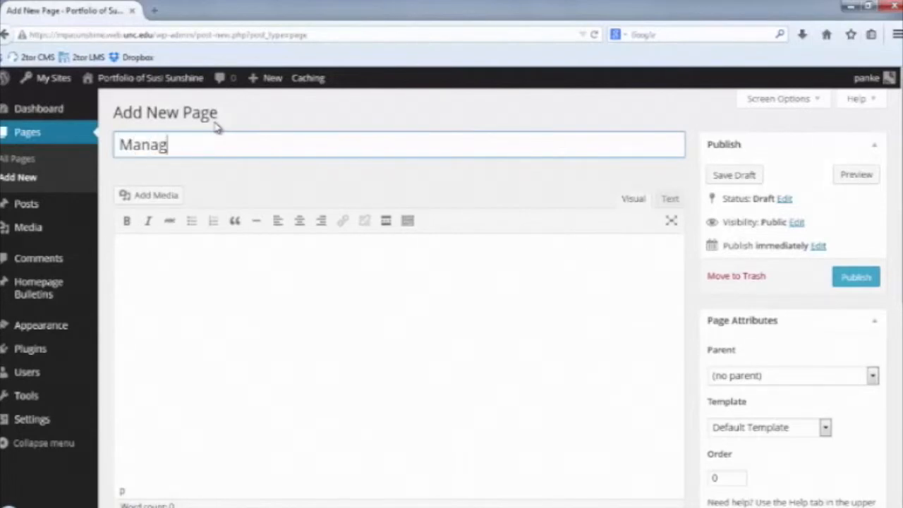
pyautogui.write('e Human Ca')
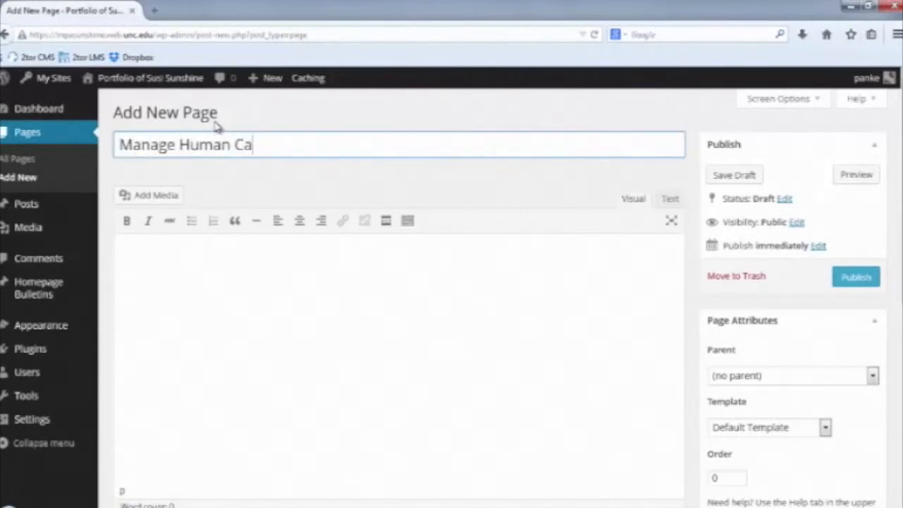
pyautogui.write('pital')
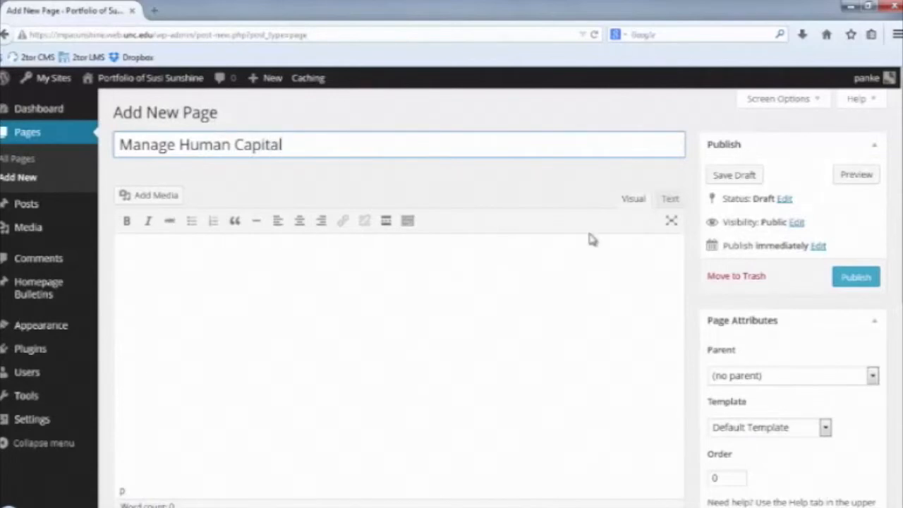
pyautogui.click(853, 276)
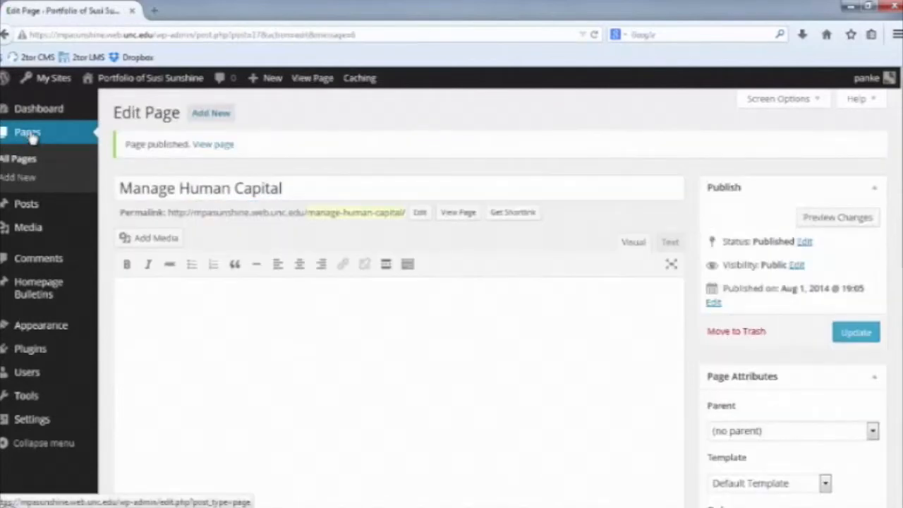
pyautogui.click(31, 138)
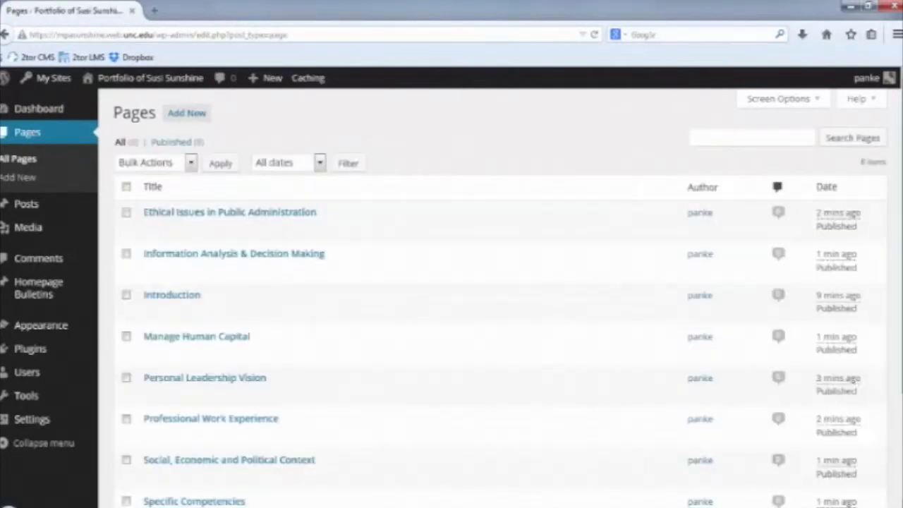
# Go to Settings > Reading to check the site's front page settings.
pyautogui.scroll(-2, 501, 298)
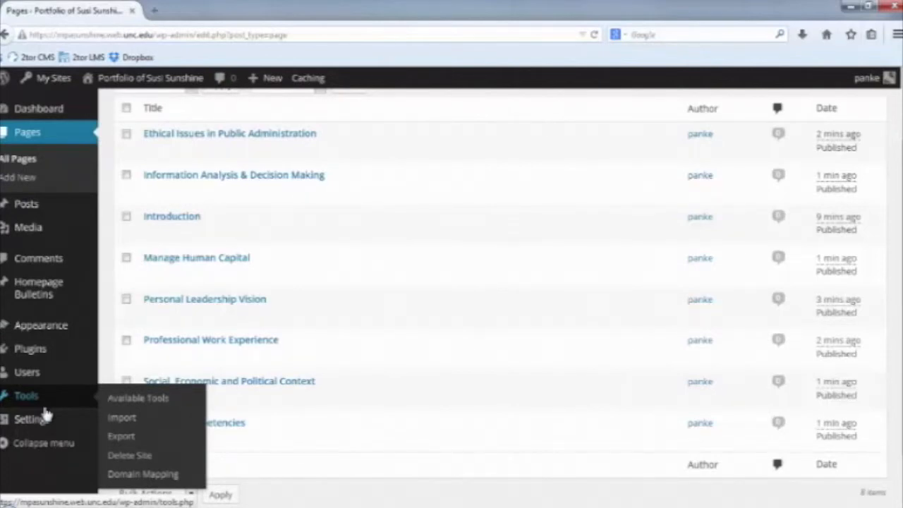
pyautogui.moveTo(44, 419)
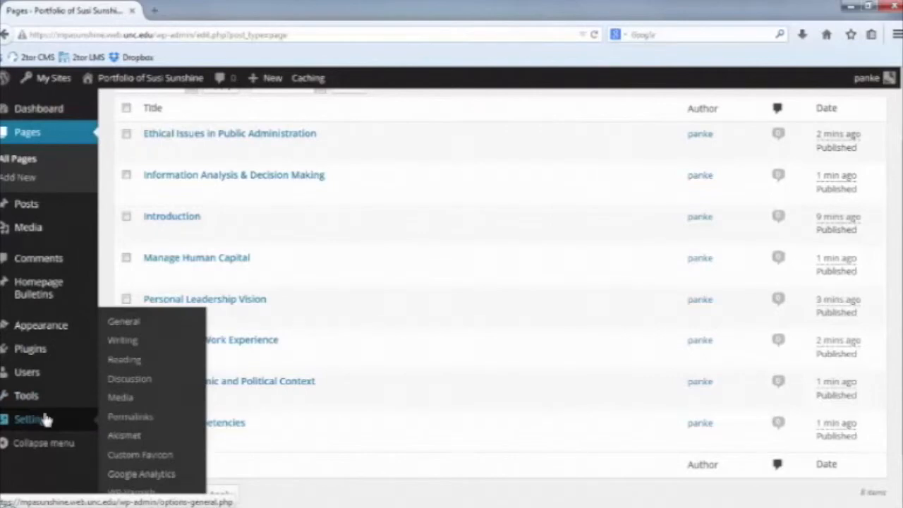
pyautogui.click(129, 368)
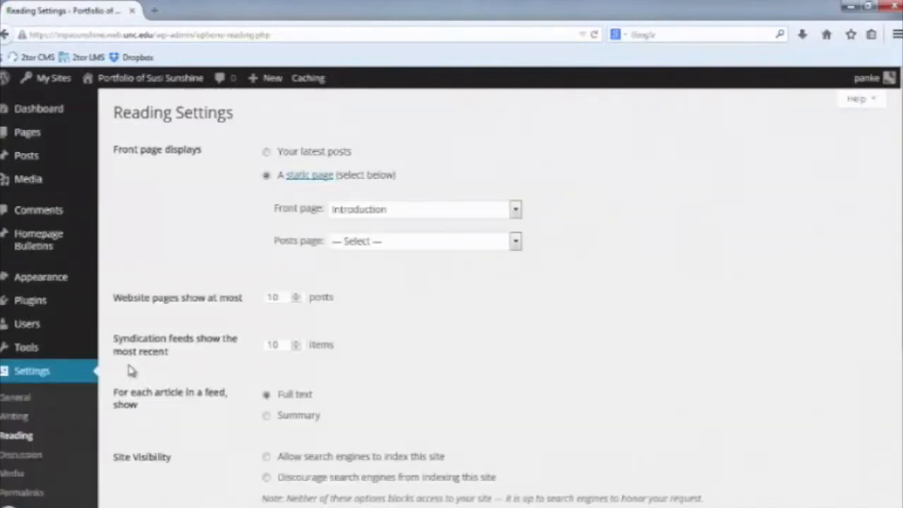
# Leave Introduction as the static front page and go to Appearance > Menus.
pyautogui.click(385, 212)
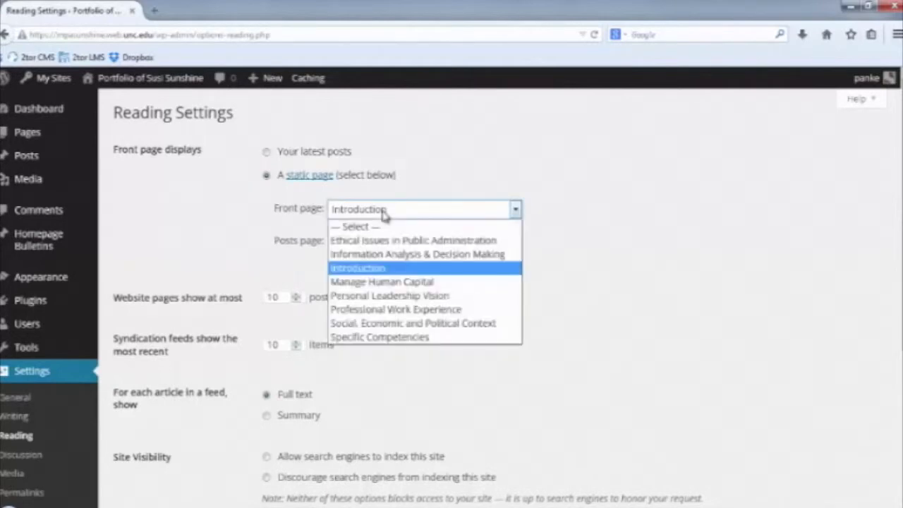
pyautogui.click(385, 214)
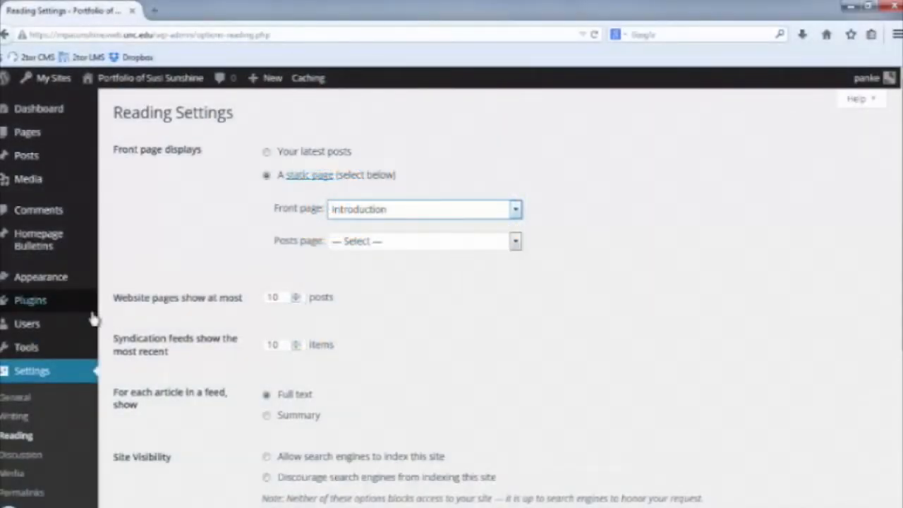
pyautogui.moveTo(57, 284)
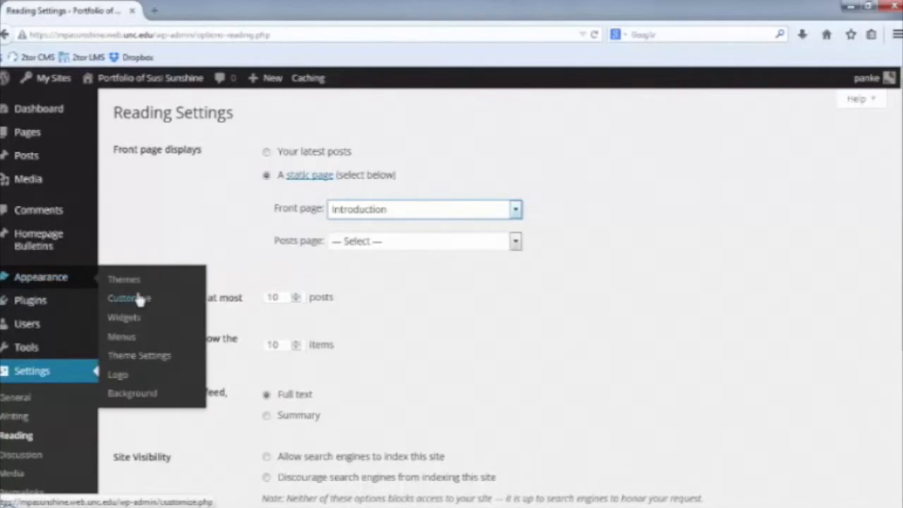
pyautogui.click(138, 337)
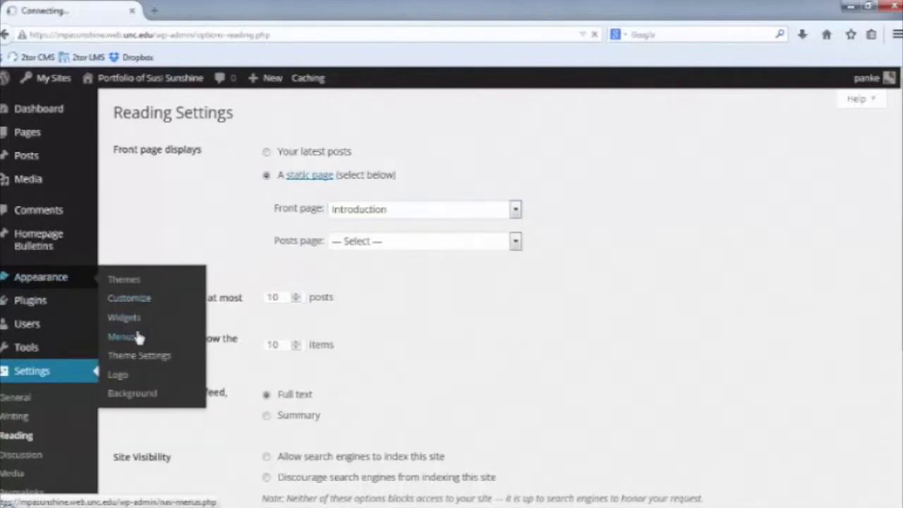
pyautogui.scroll(-1, 492, 296)
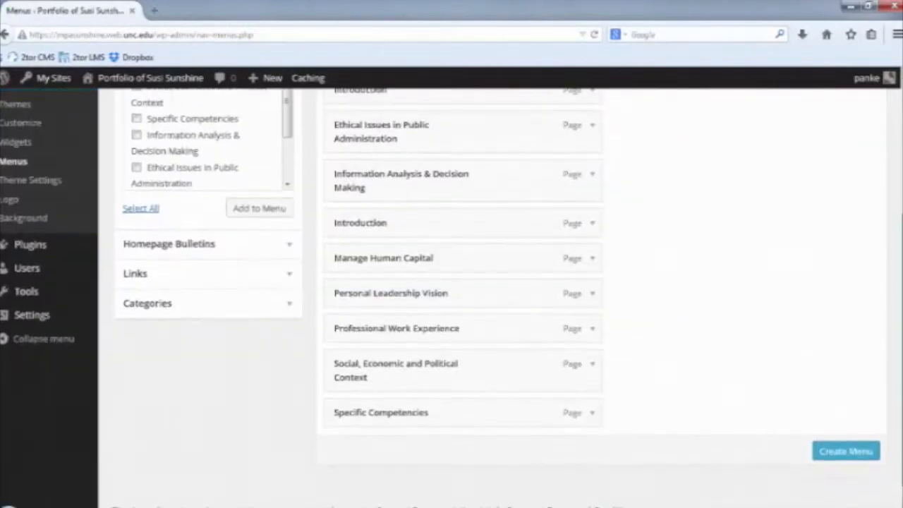
pyautogui.scroll(2, 493, 297)
pyautogui.scroll(2, 493, 296)
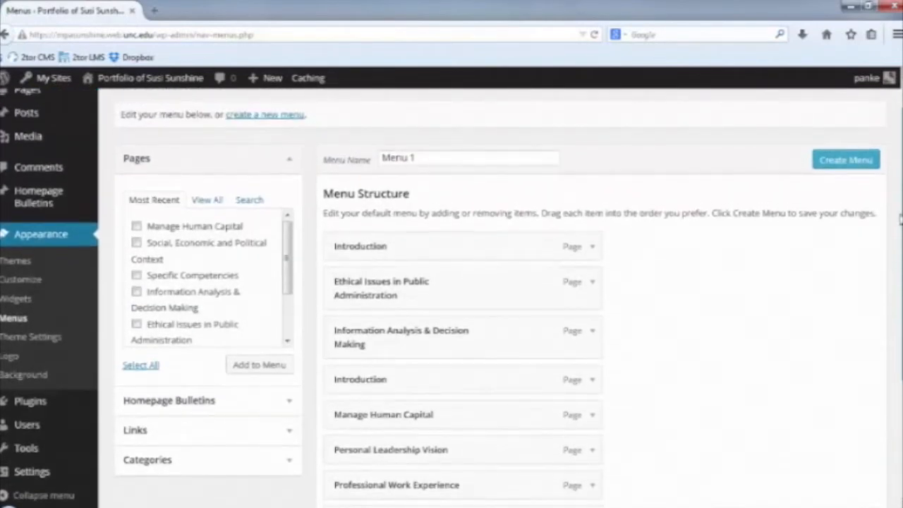
pyautogui.scroll(1, 899, 205)
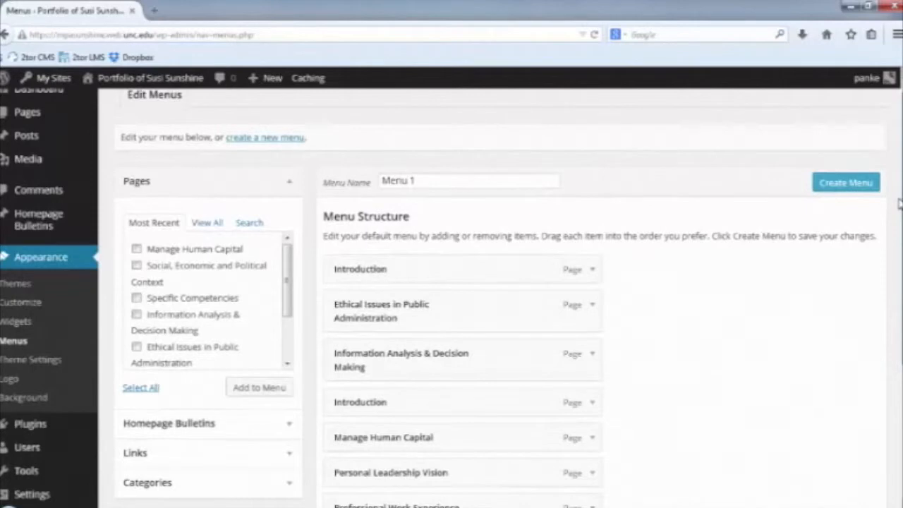
pyautogui.scroll(-2, 900, 205)
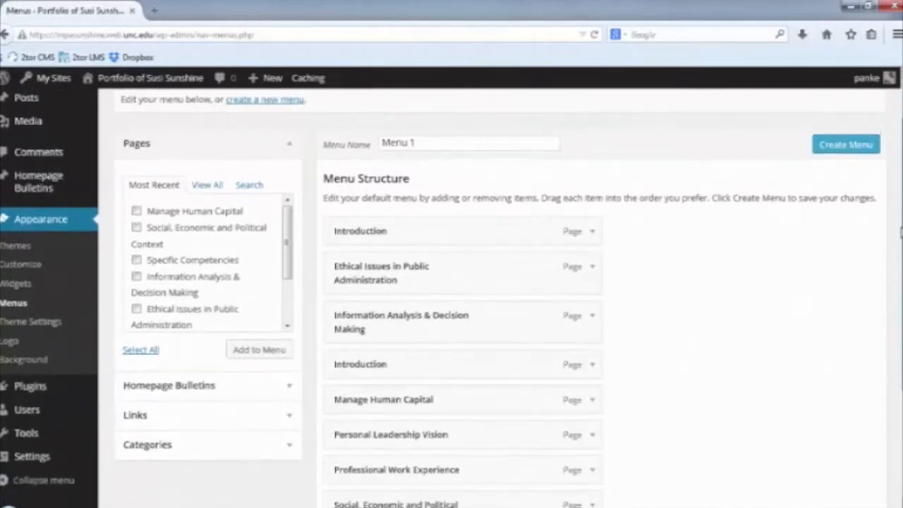
pyautogui.scroll(3, 889, 151)
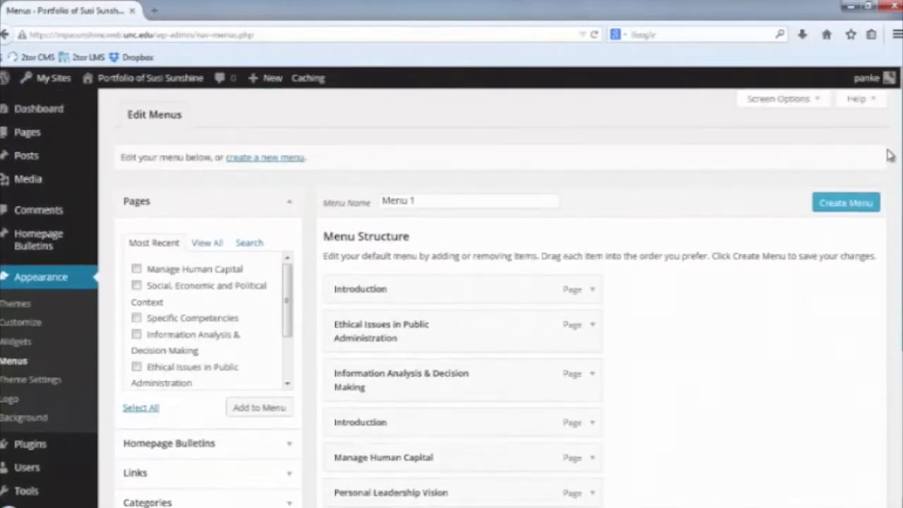
pyautogui.scroll(-2, 890, 162)
pyautogui.scroll(2, 893, 183)
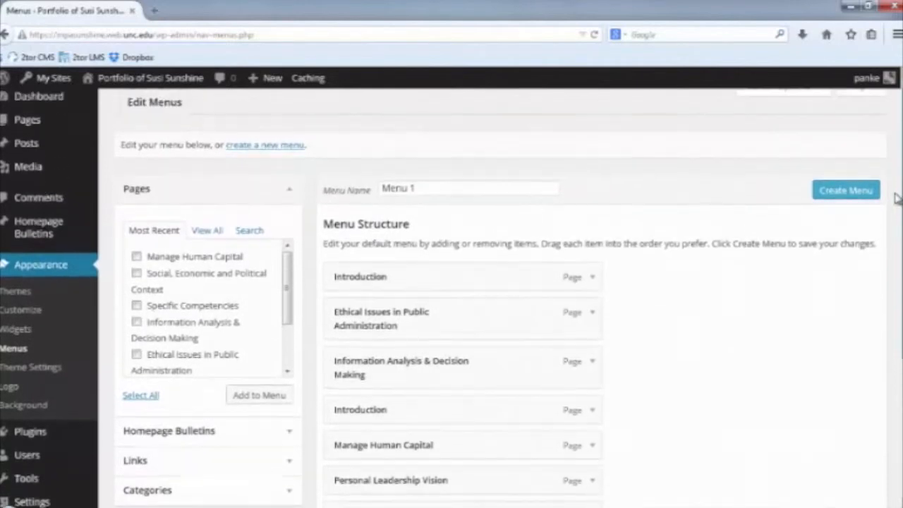
pyautogui.scroll(-5, 895, 189)
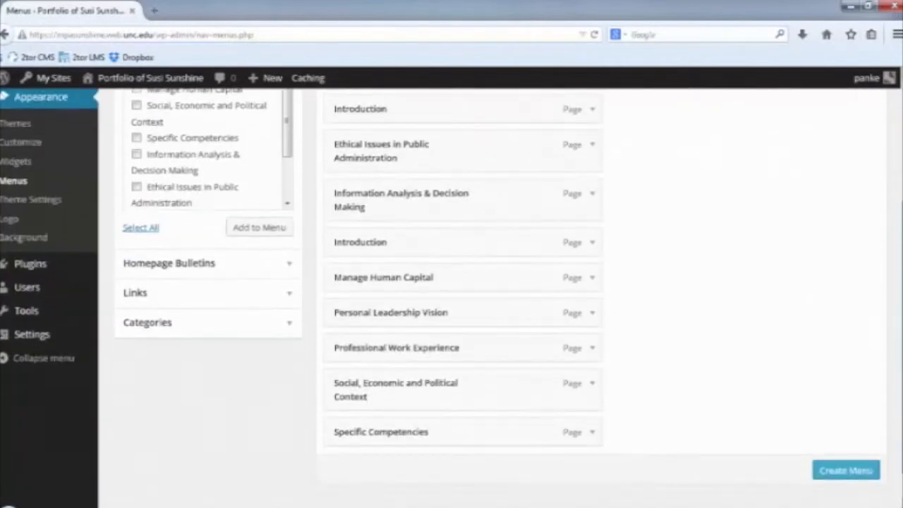
pyautogui.scroll(-1, 895, 189)
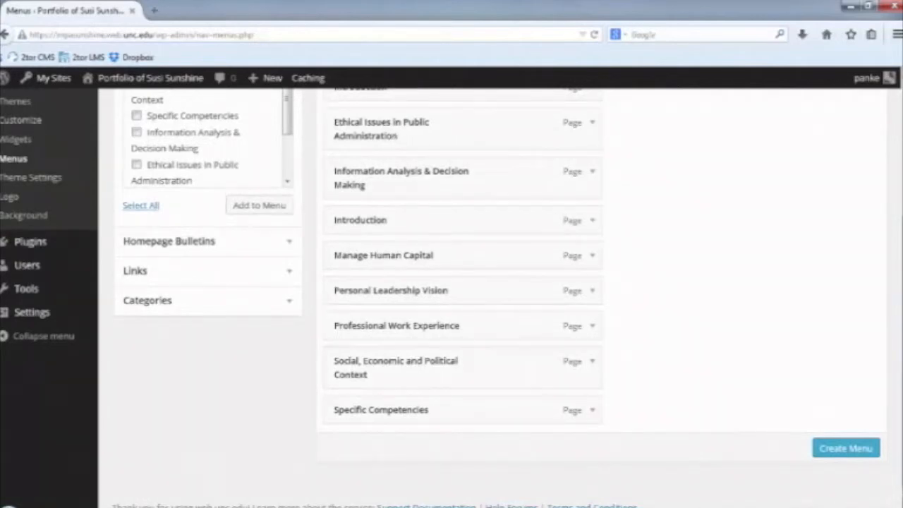
pyautogui.scroll(3, 901, 226)
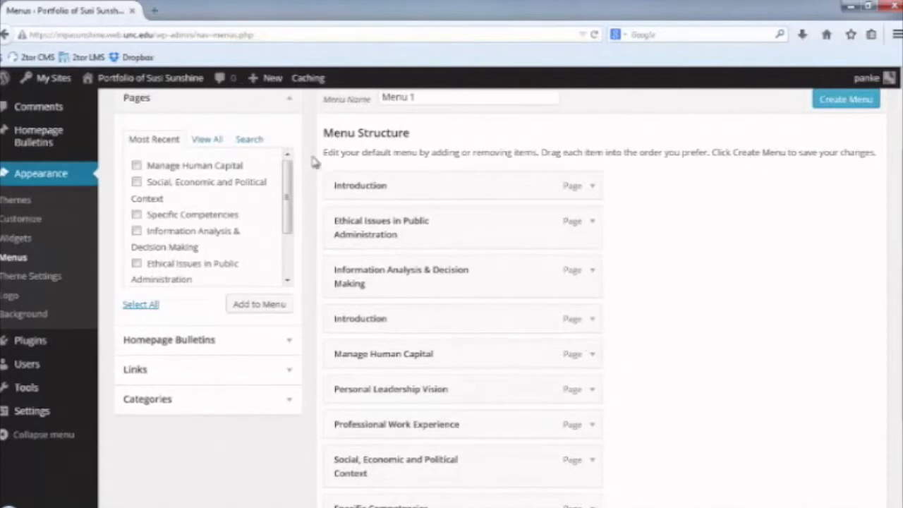
pyautogui.click(136, 165)
pyautogui.click(136, 181)
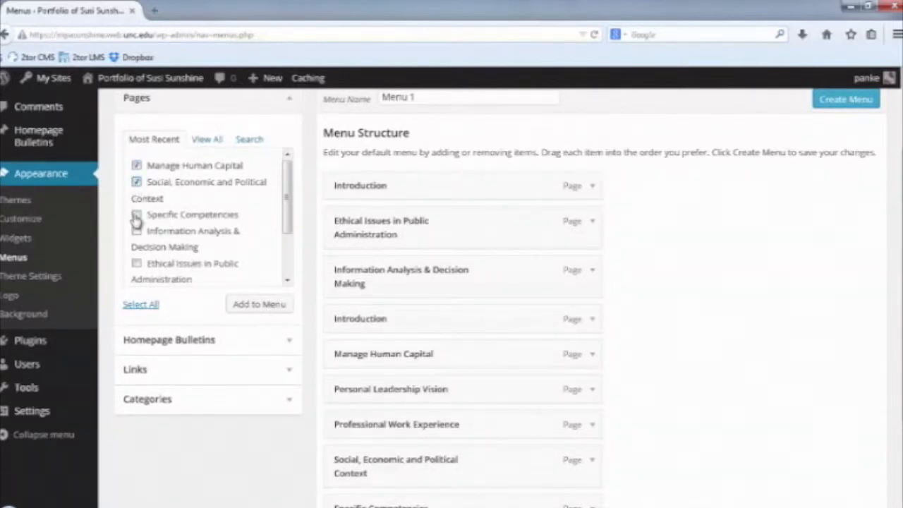
pyautogui.click(136, 214)
pyautogui.click(136, 165)
pyautogui.click(136, 182)
pyautogui.click(136, 214)
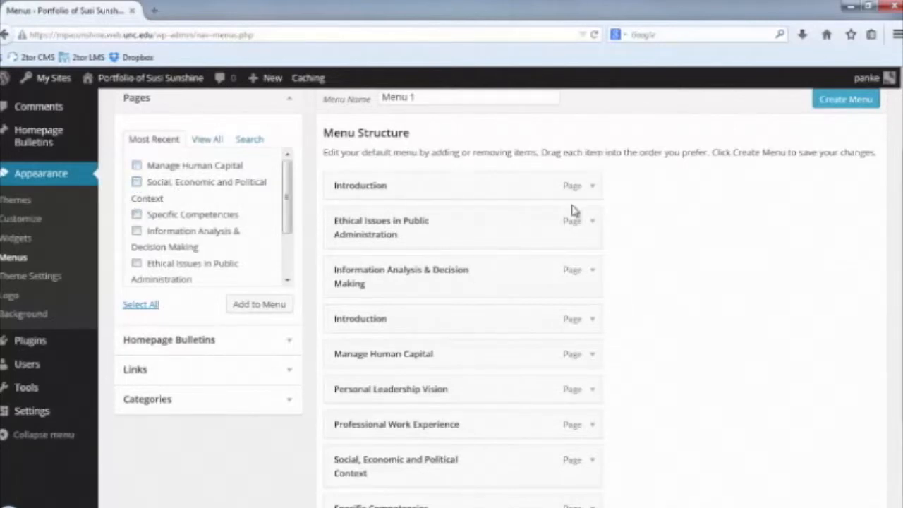
pyautogui.scroll(-1, 571, 79)
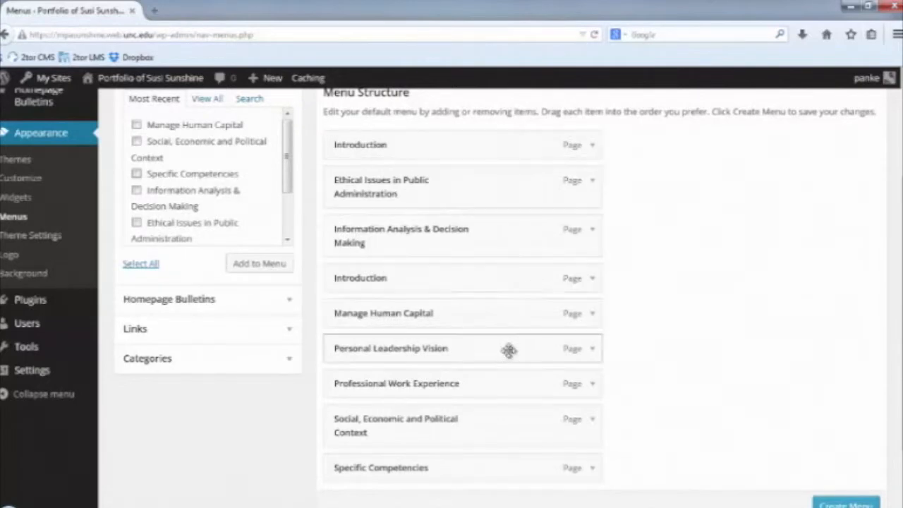
# Move Personal Leadership Vision under Introduction and Professional Work Experience up, then nest two items under Specific Competencies.
pyautogui.moveTo(502, 354); pyautogui.dragTo(497, 181)
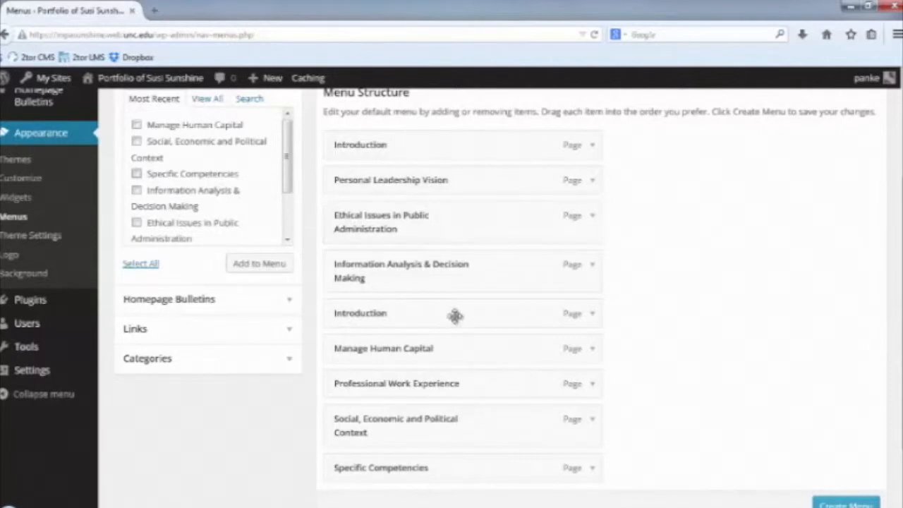
pyautogui.moveTo(441, 378); pyautogui.dragTo(436, 265)
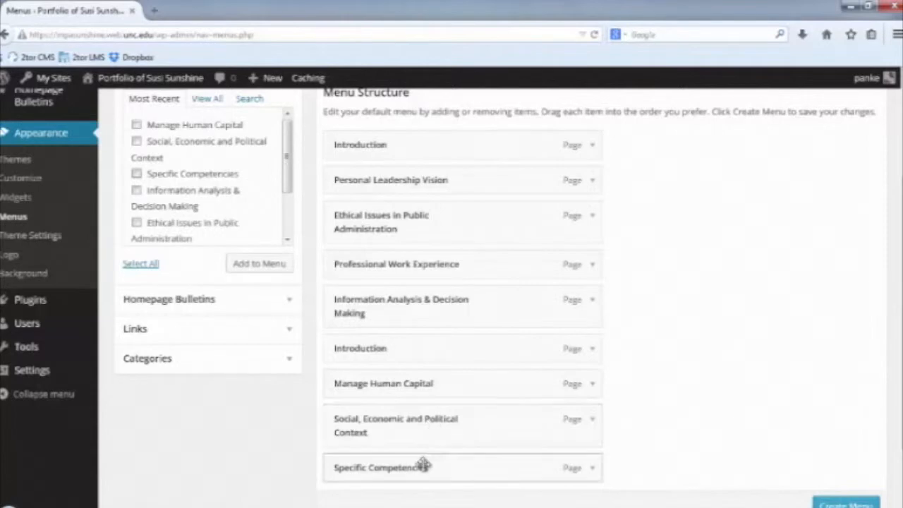
pyautogui.moveTo(423, 464); pyautogui.dragTo(381, 356)
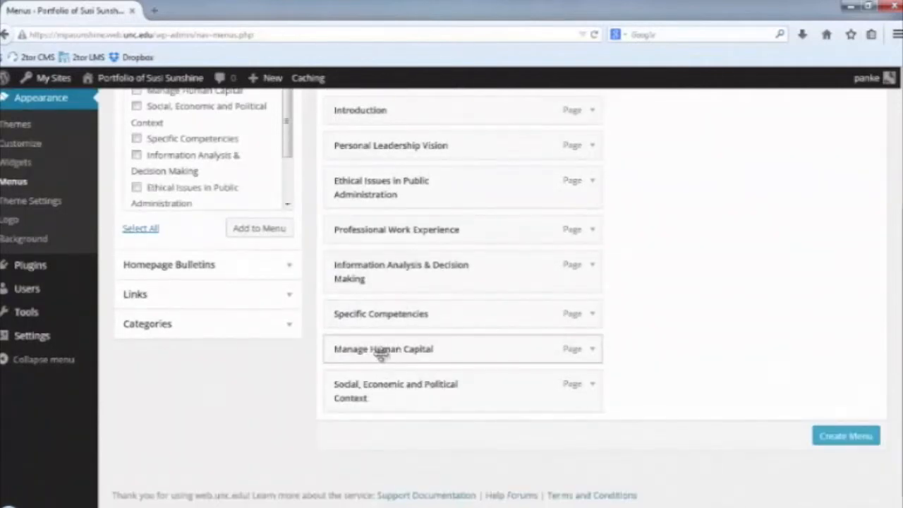
pyautogui.moveTo(381, 356); pyautogui.dragTo(402, 382)
pyautogui.moveTo(377, 421); pyautogui.dragTo(413, 436)
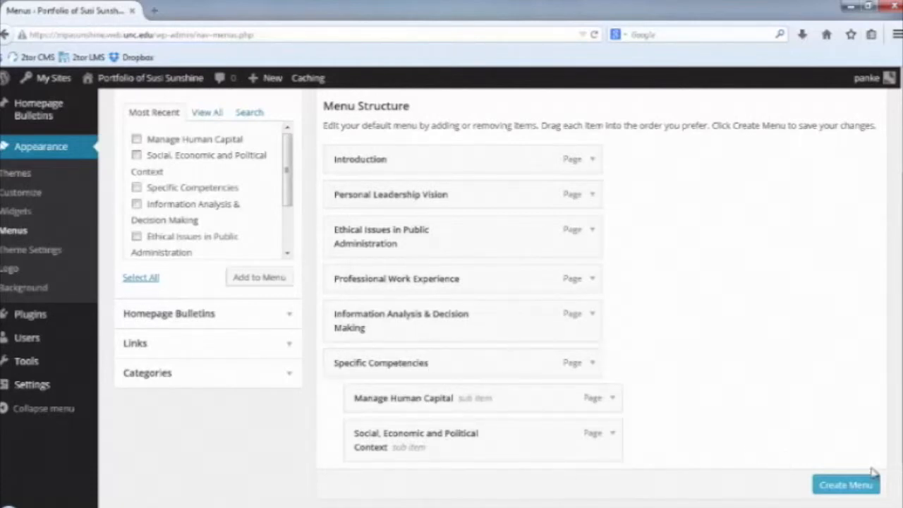
# Save Menu 1 and visit the live portfolio site from the admin bar.
pyautogui.click(858, 495)
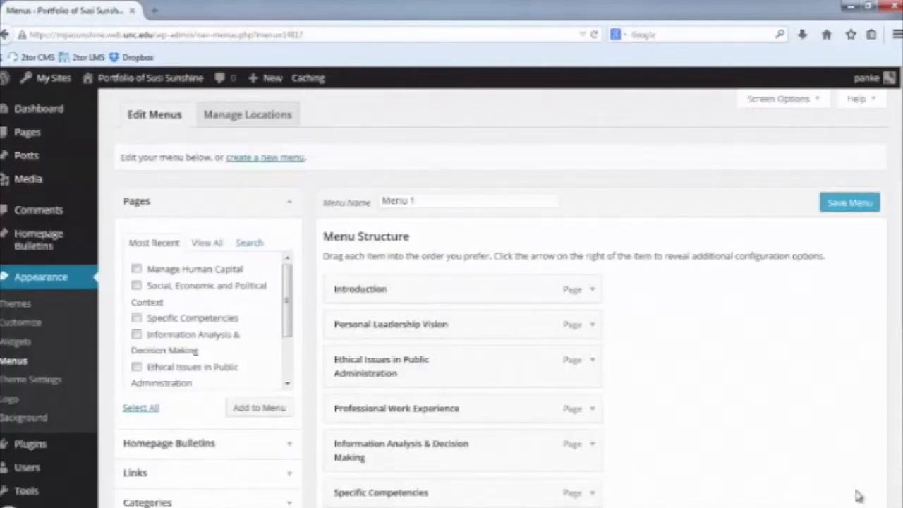
pyautogui.moveTo(179, 91)
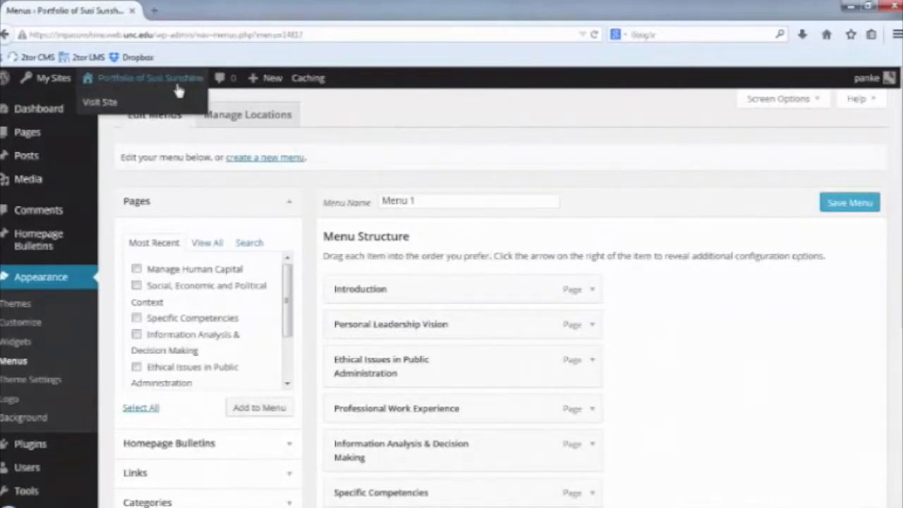
pyautogui.click(115, 102)
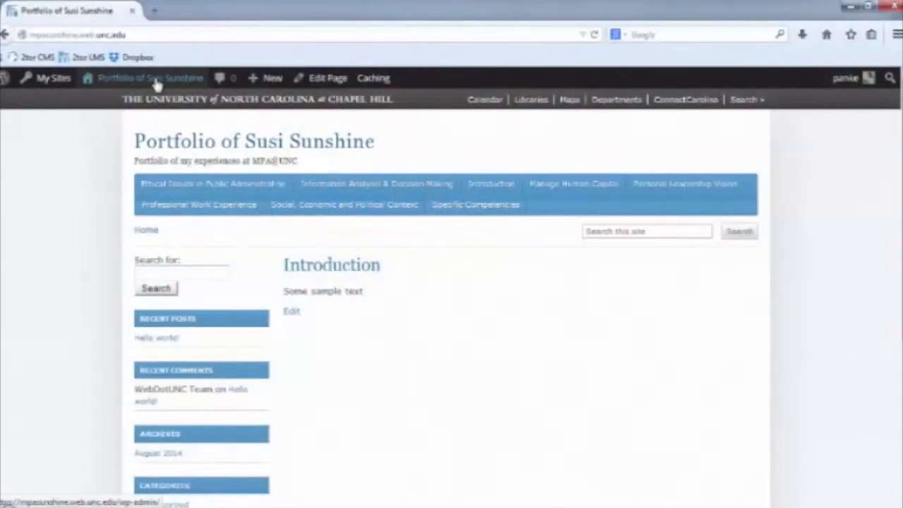
# Return to the Dashboard, list All Pages, and edit the Introduction page.
pyautogui.moveTo(156, 82)
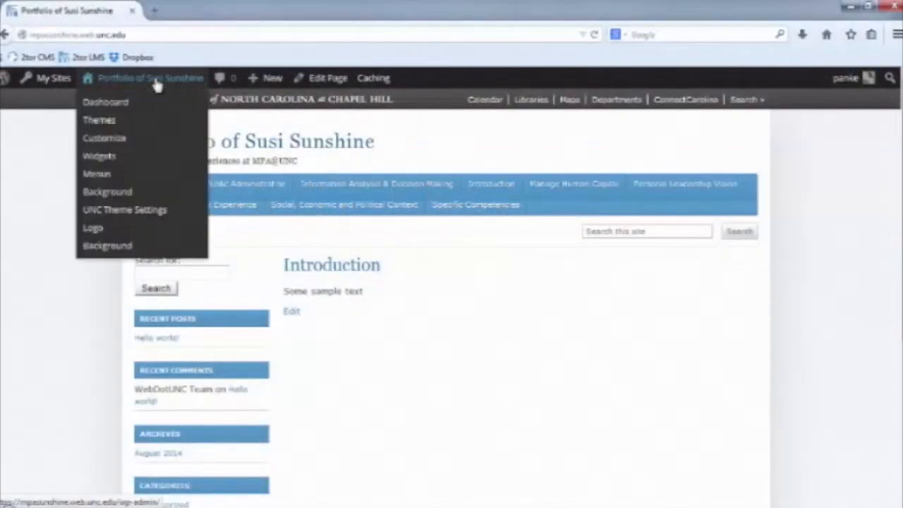
pyautogui.click(120, 102)
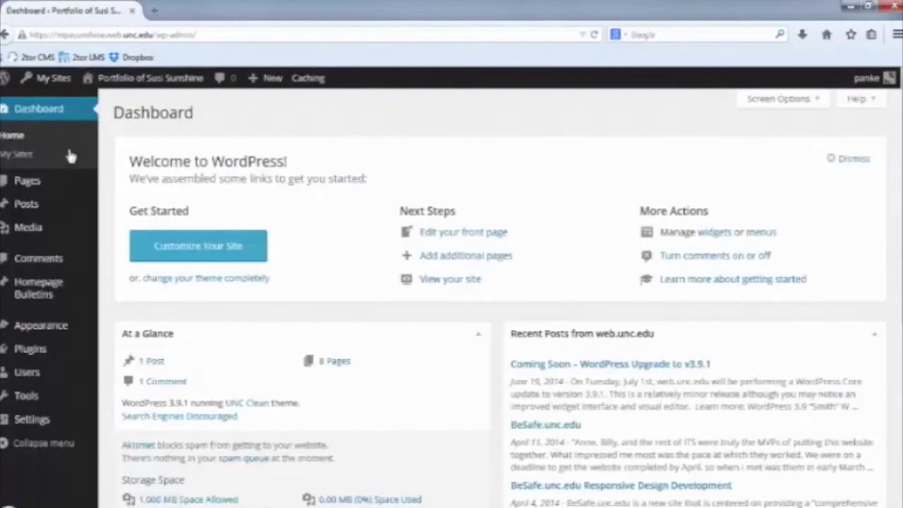
pyautogui.moveTo(73, 195)
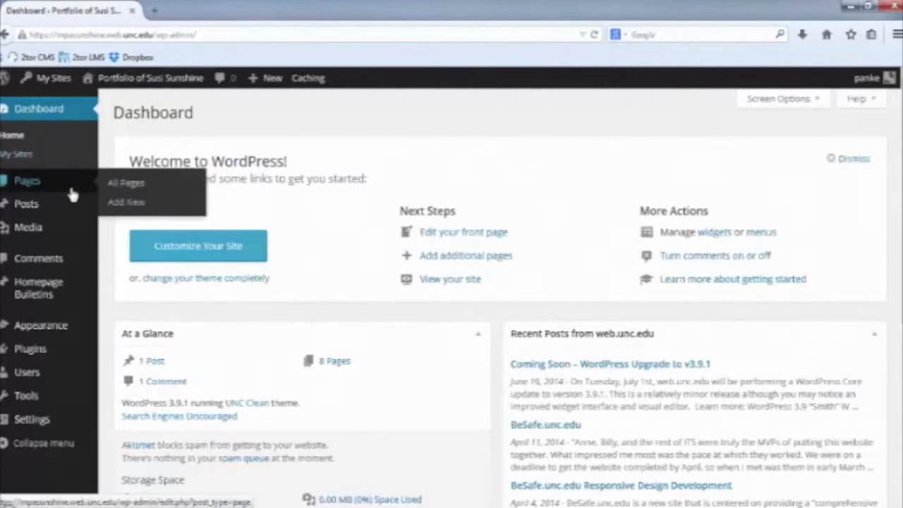
pyautogui.click(132, 187)
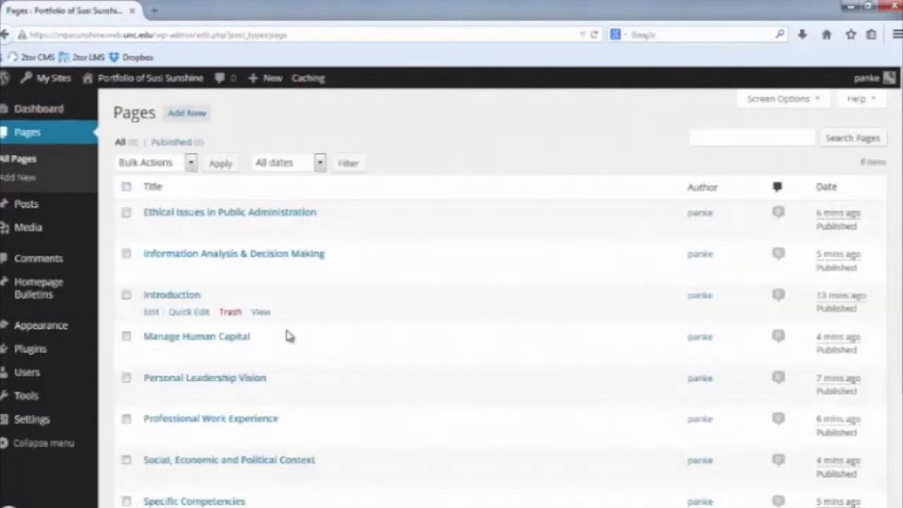
pyautogui.click(152, 312)
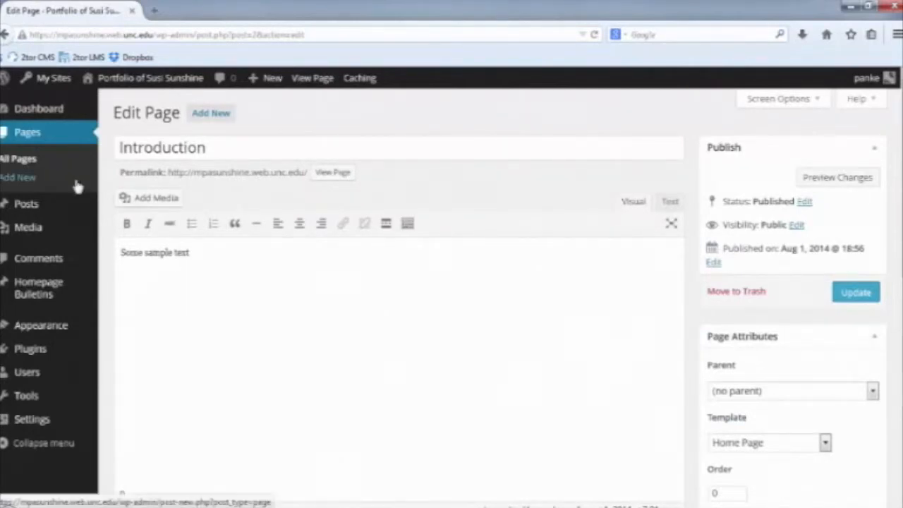
# Add the bio sentence 'A brief test about myself. Here I will post a short bio'.
pyautogui.moveTo(14, 204)
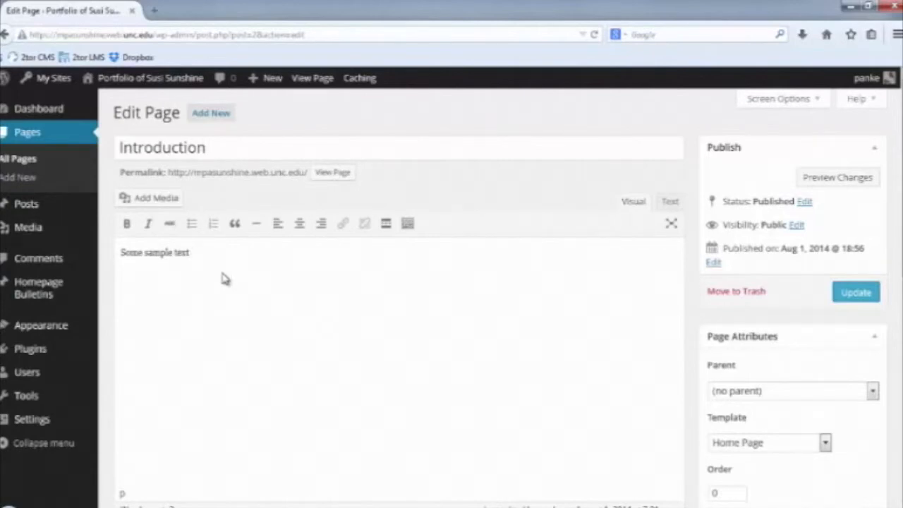
pyautogui.write('A brief test abo')
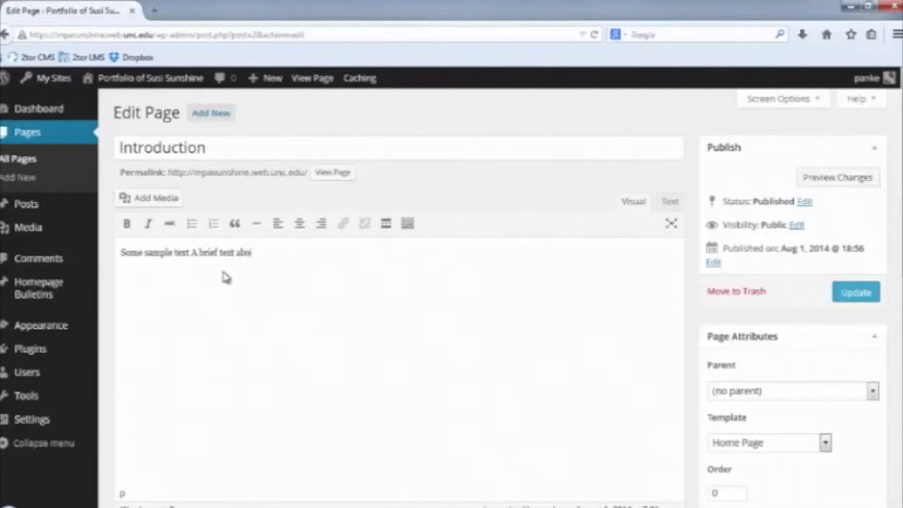
pyautogui.write('ut myself. Here')
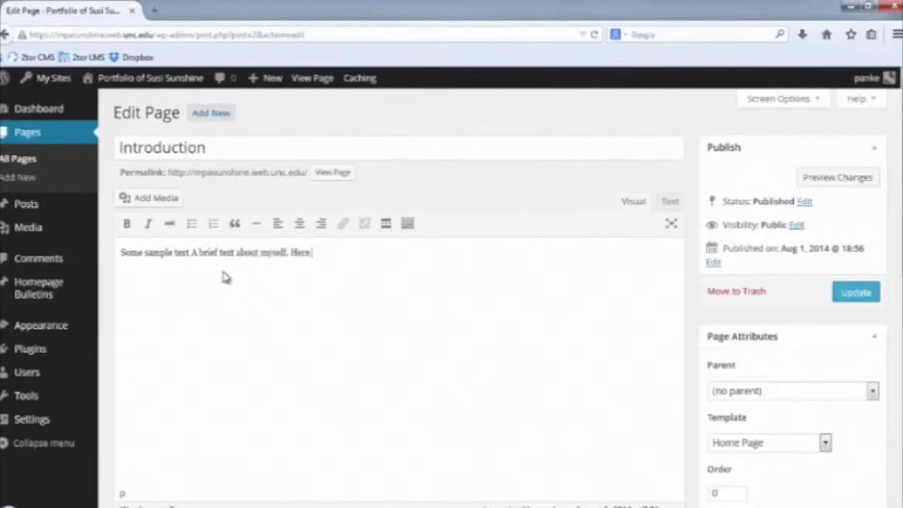
pyautogui.write(' I will post a short bio.')
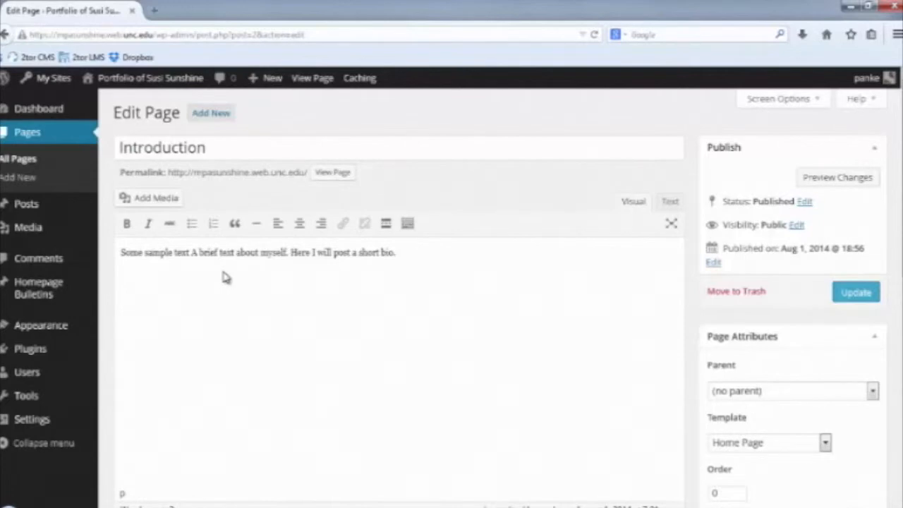
pyautogui.press('Return')
pyautogui.press('Return')
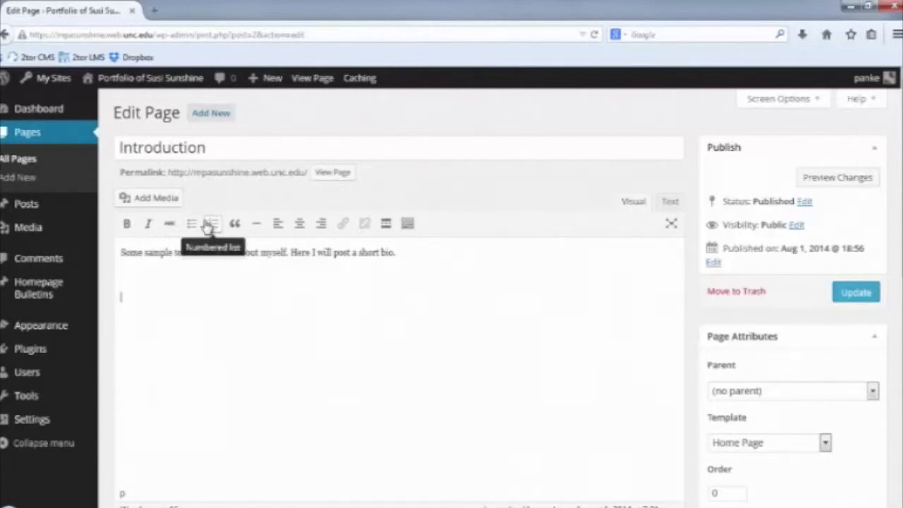
# Add a 'Table of Contents:' line with numbered item 'Structure', plus blank lines for spacing.
pyautogui.click(209, 223)
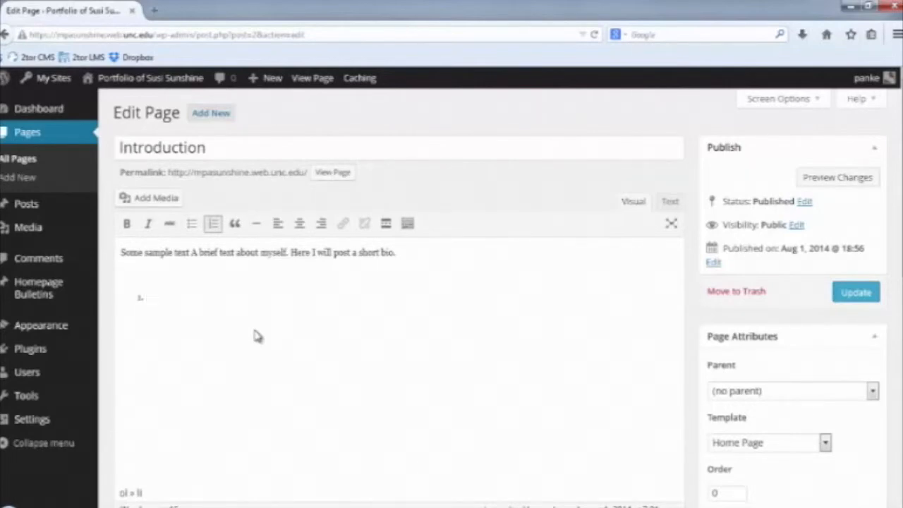
pyautogui.write('Structure')
pyautogui.write('Tab')
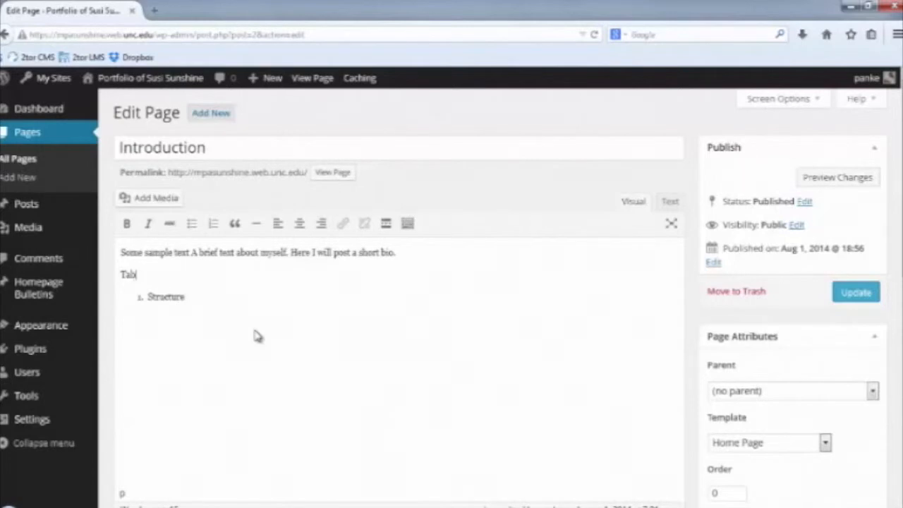
pyautogui.write('le of Contents:')
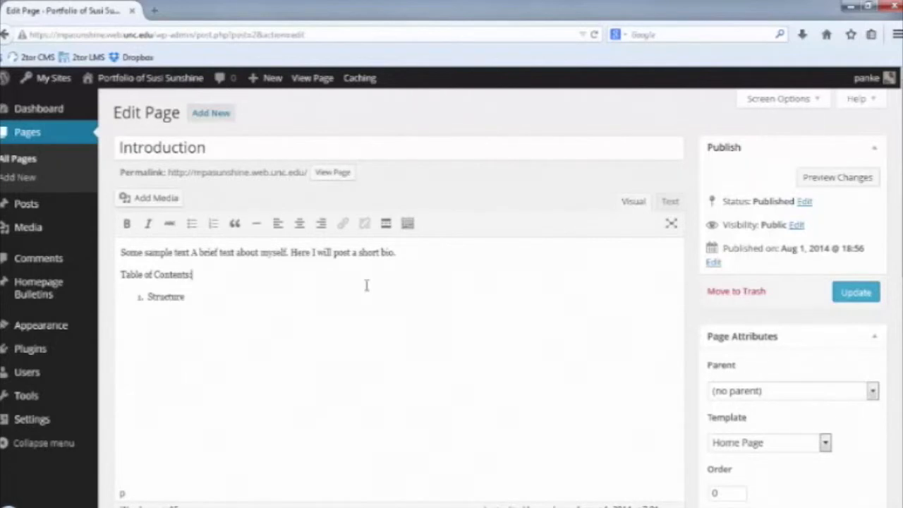
pyautogui.press('Return')
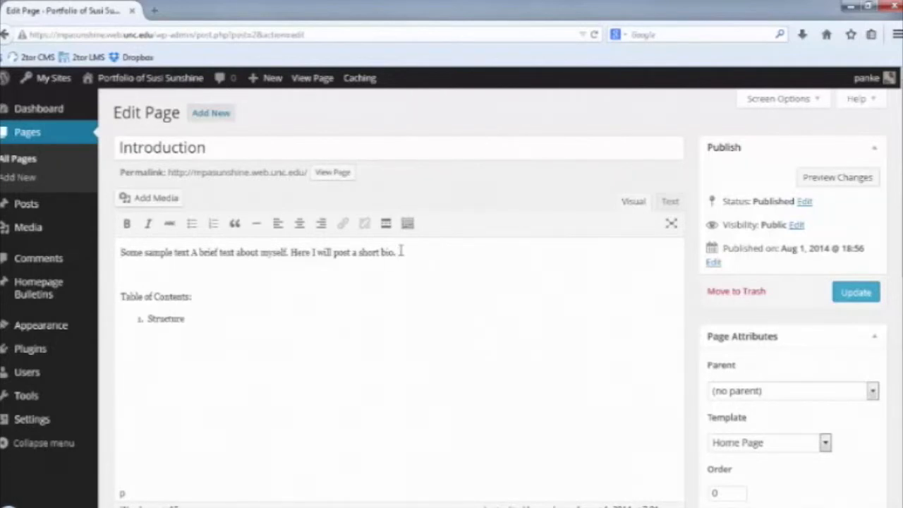
pyautogui.press('Return')
pyautogui.press('Return')
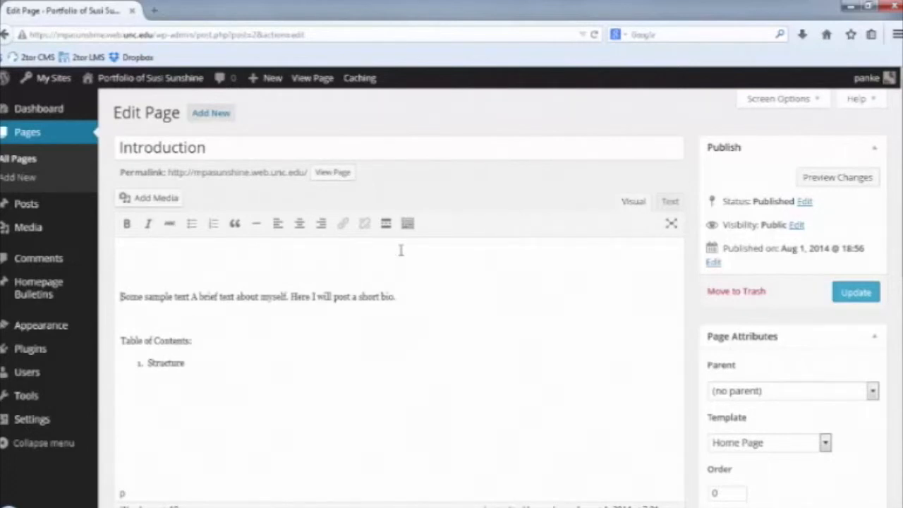
# Upload Koala.jpg from Pictures > Sample Pictures through Add Media.
pyautogui.click(158, 203)
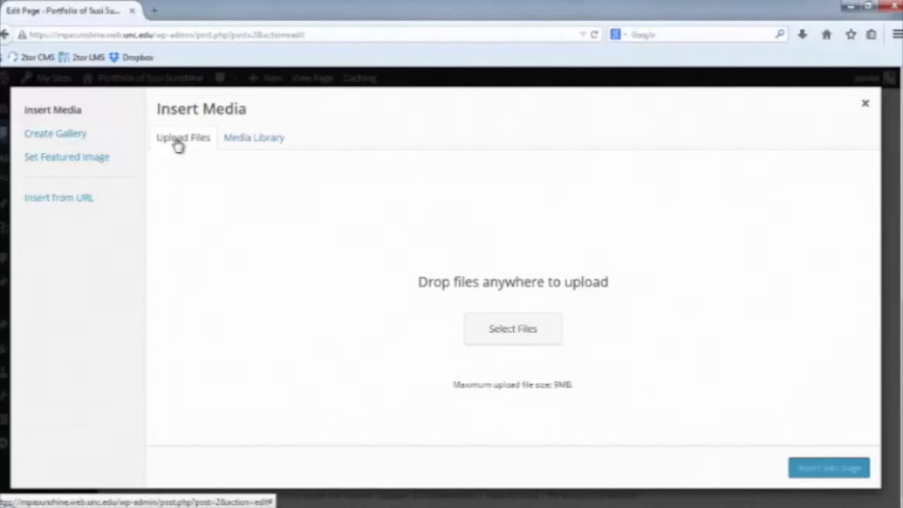
pyautogui.click(513, 330)
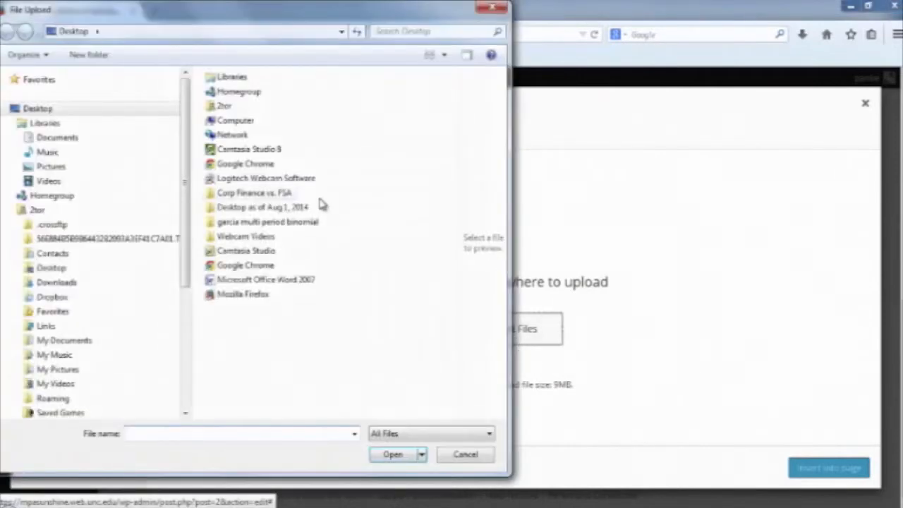
pyautogui.click(67, 167)
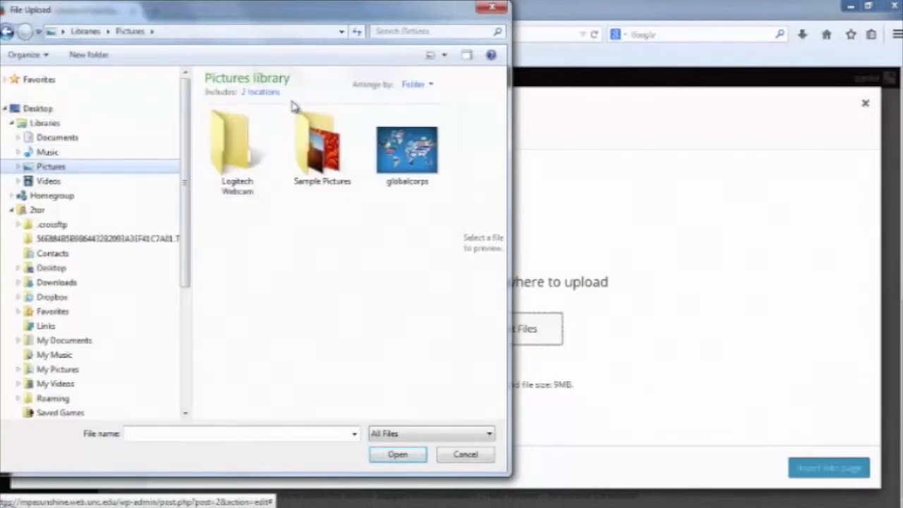
pyautogui.click(314, 145)
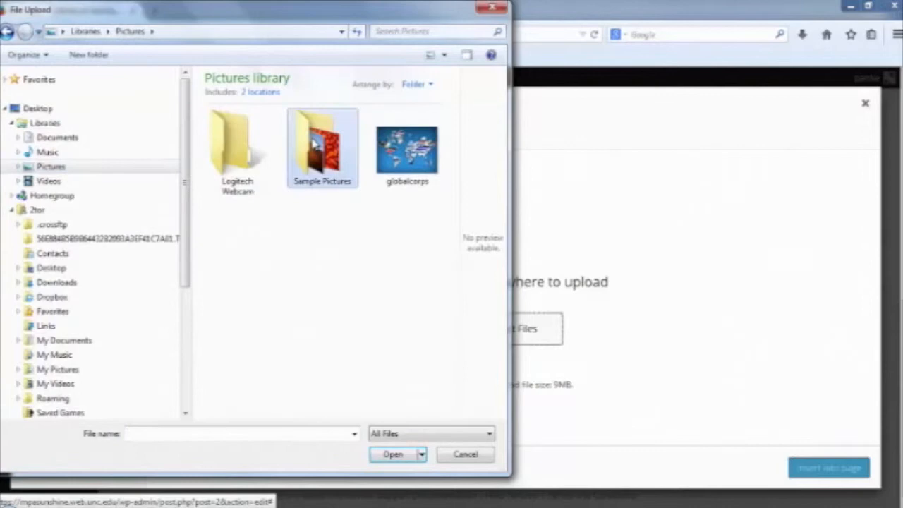
pyautogui.doubleClick(315, 144)
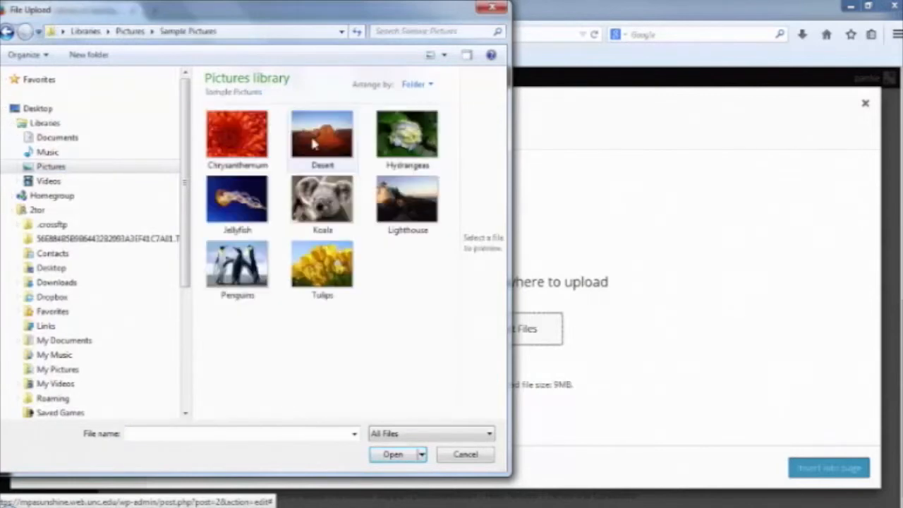
pyautogui.click(327, 219)
pyautogui.doubleClick(327, 219)
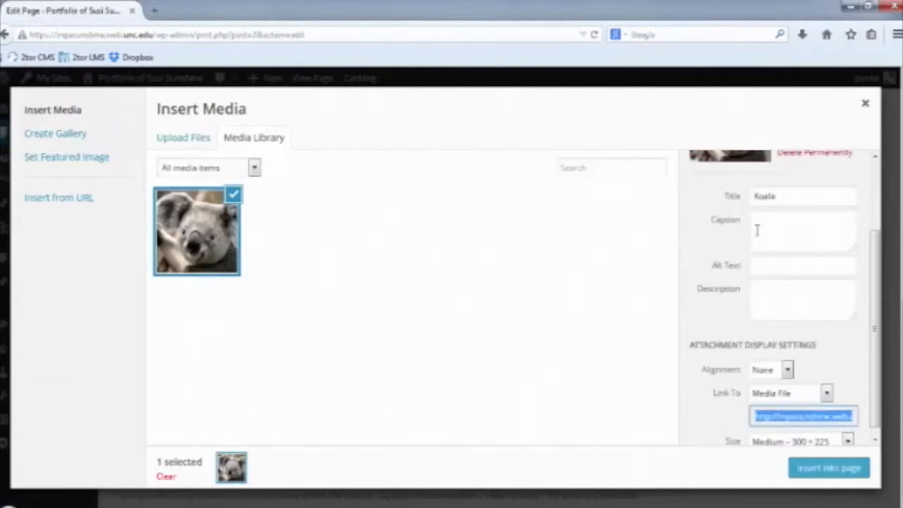
# Insert the Koala image right-aligned at Medium size, captioned with the author's name and 'dedicated MPA@UNC Koala'.
pyautogui.click(754, 233)
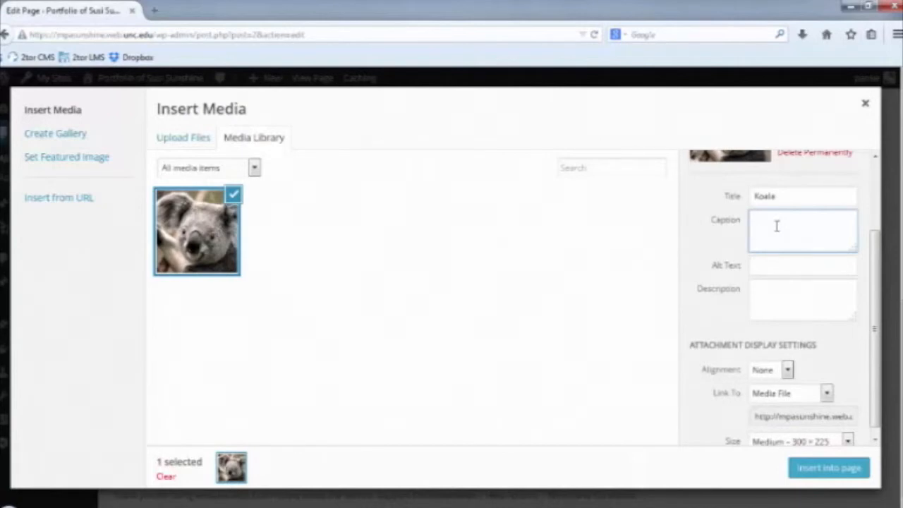
pyautogui.write('Susi Sunshine - dedicated MPA@UNC Koala')
pyautogui.click(786, 370)
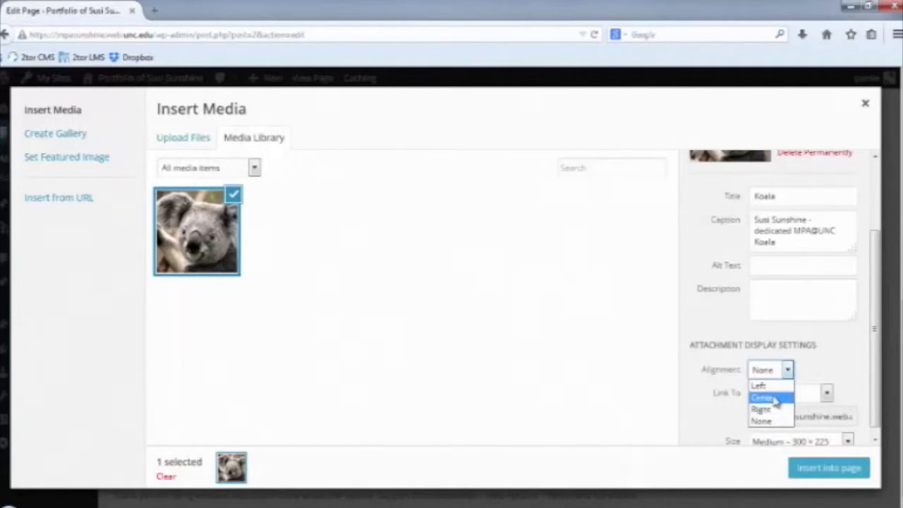
pyautogui.click(777, 414)
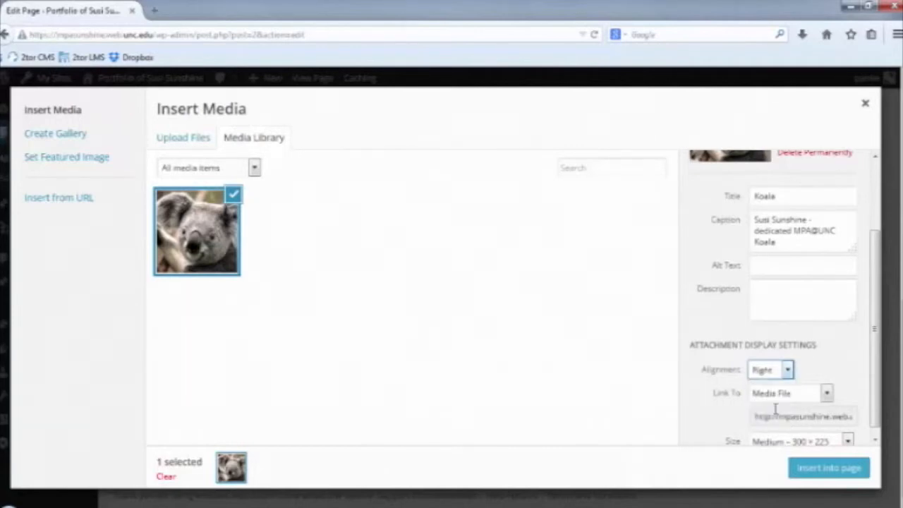
pyautogui.click(848, 441)
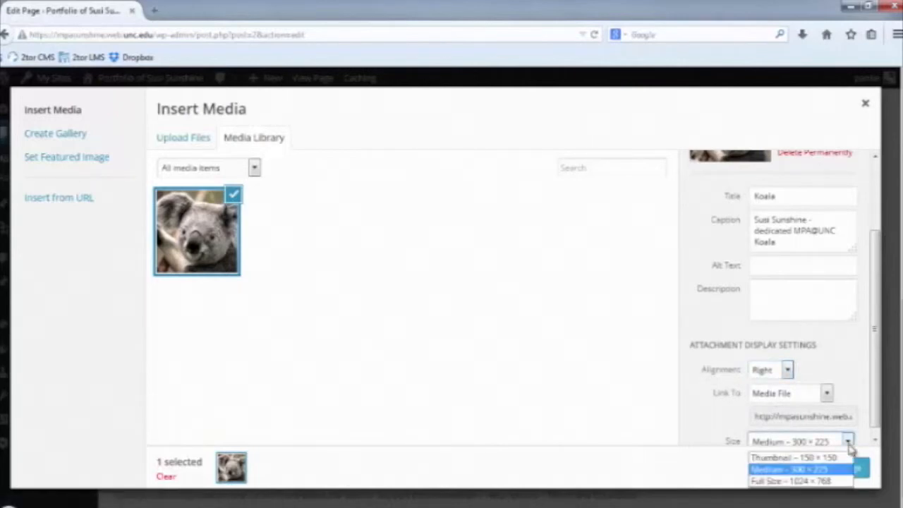
pyautogui.click(847, 442)
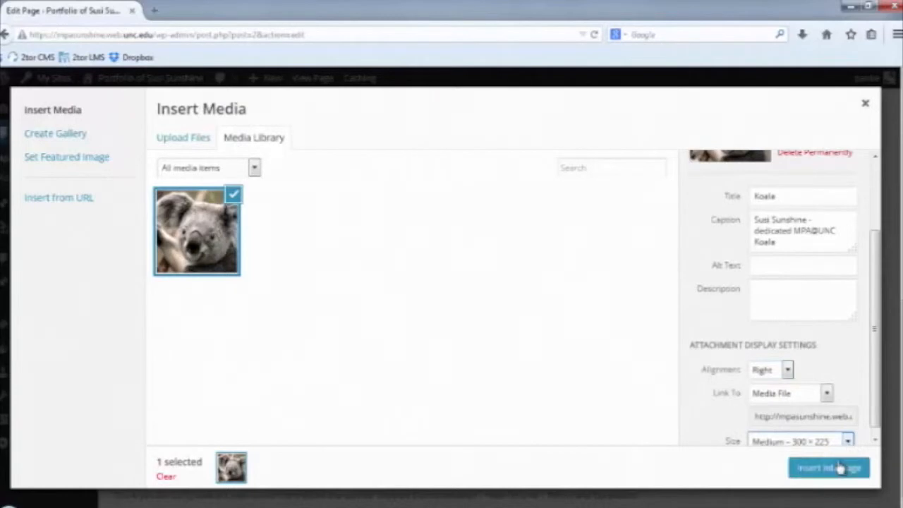
pyautogui.click(841, 467)
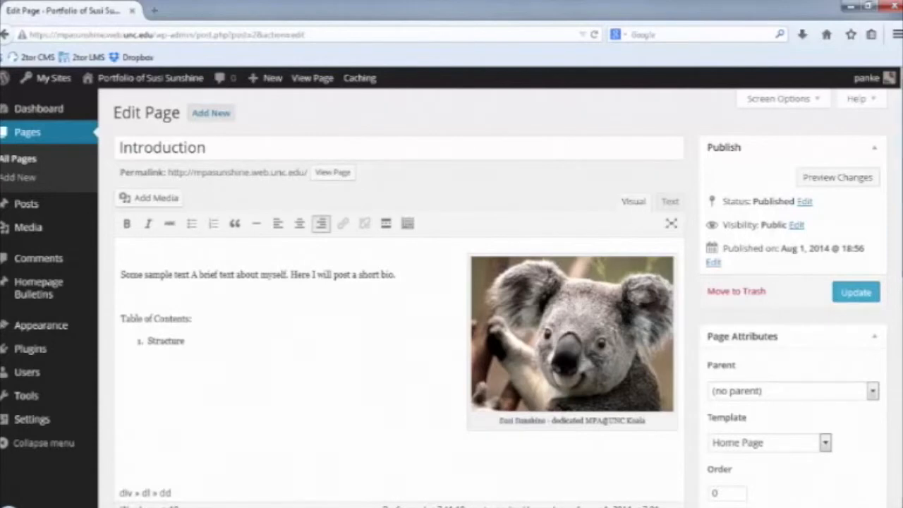
# Update the Introduction page to save the inserted image.
pyautogui.scroll(-5, 398, 297)
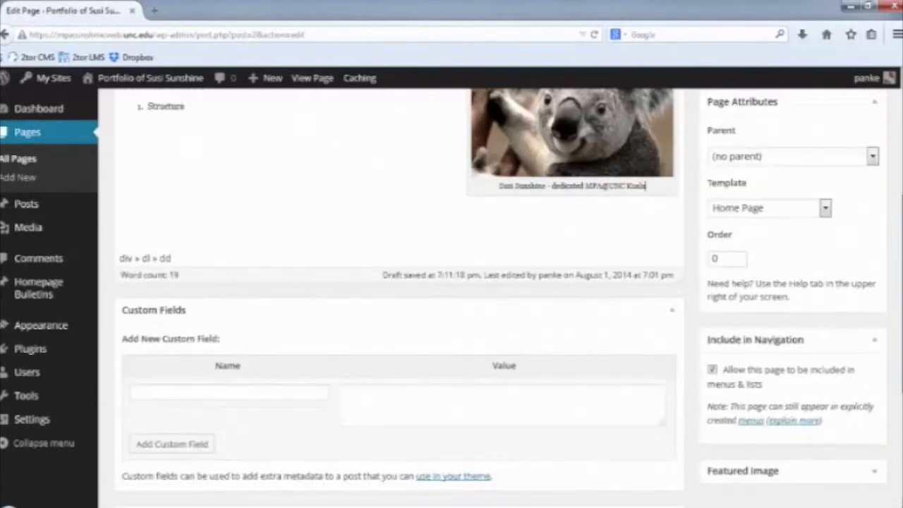
pyautogui.scroll(-2, 399, 296)
pyautogui.scroll(8, 867, 200)
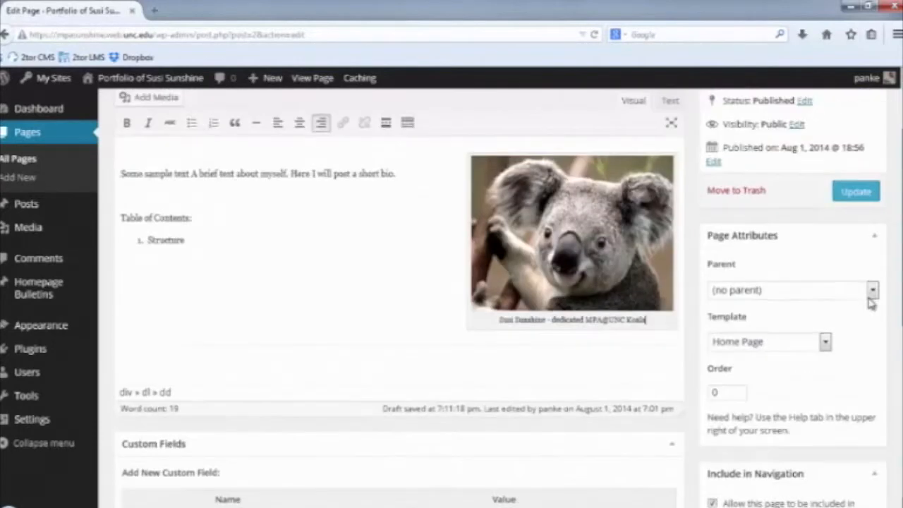
pyautogui.click(854, 293)
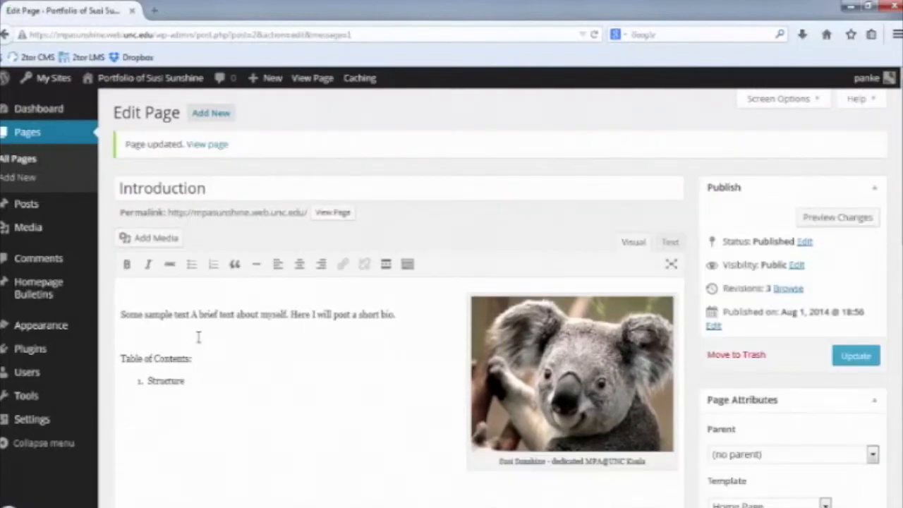
# Copy the Information Analysis & Decision Making page URL from the live site, then reopen Introduction for editing.
pyautogui.doubleClick(173, 380)
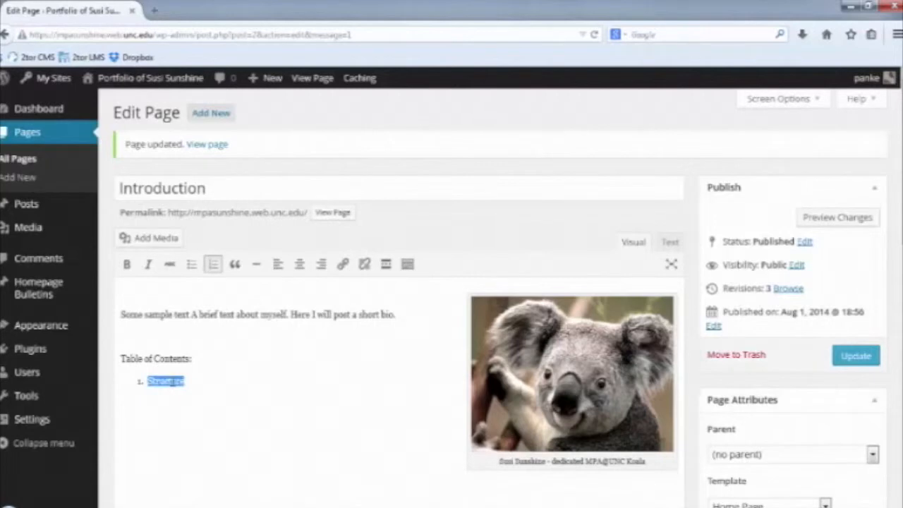
pyautogui.moveTo(141, 81)
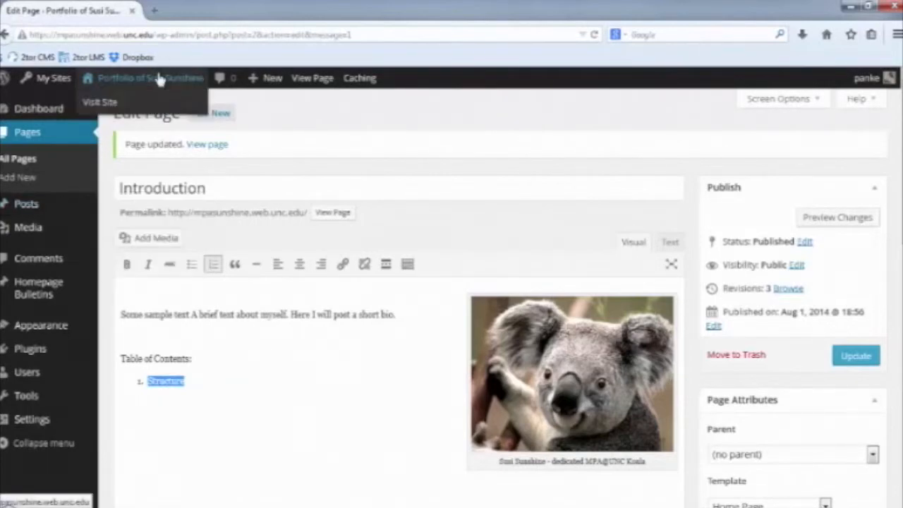
pyautogui.click(106, 103)
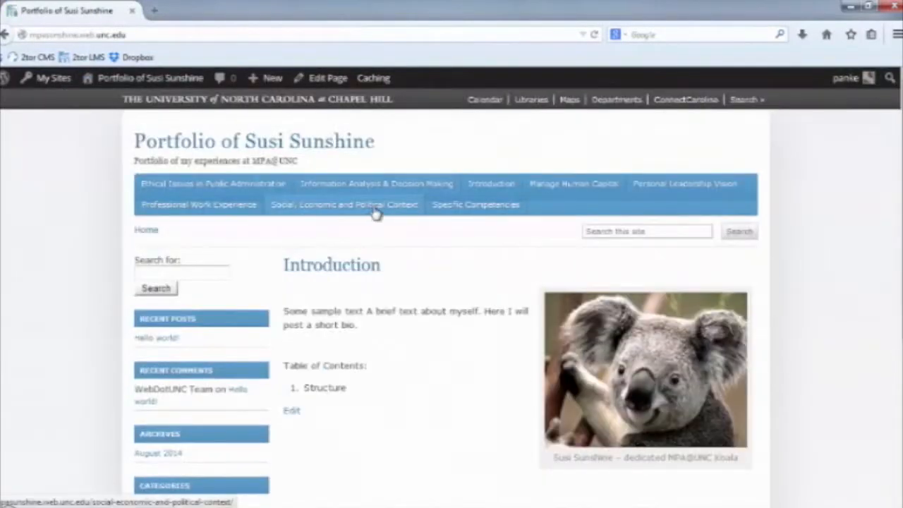
pyautogui.click(389, 182)
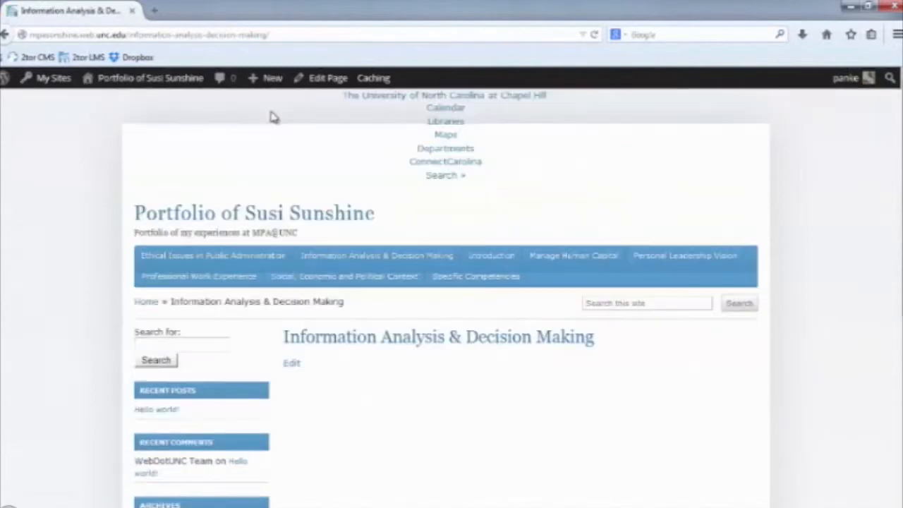
pyautogui.click(201, 34)
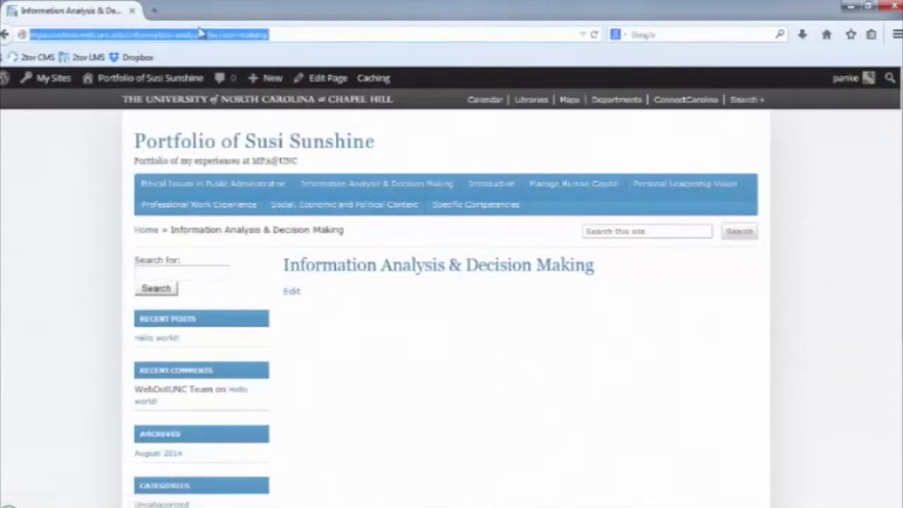
pyautogui.click(202, 145)
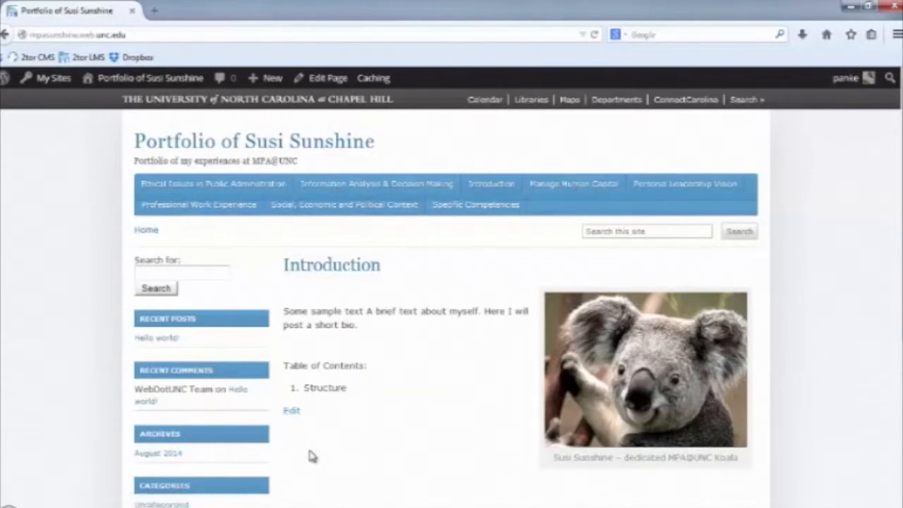
pyautogui.click(292, 414)
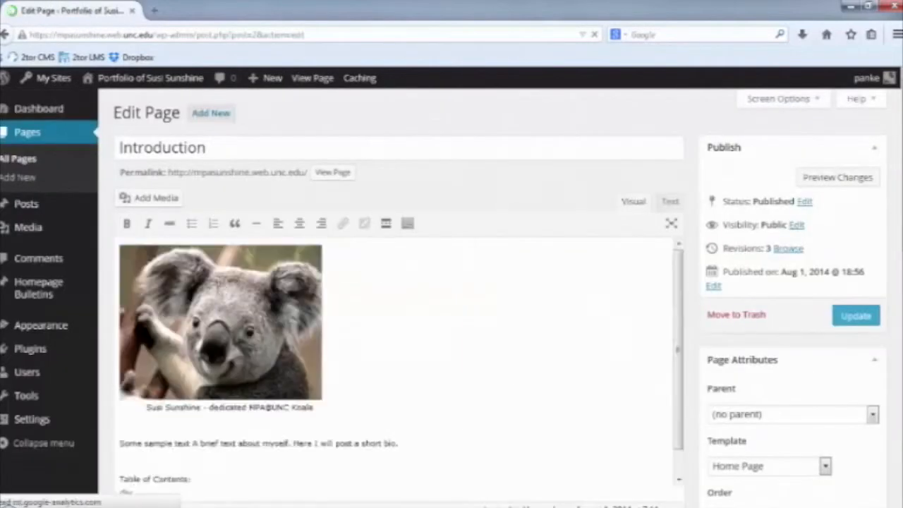
# Link 'Structure' to the pasted Information Analysis & Decision Making URL and update the page.
pyautogui.doubleClick(166, 341)
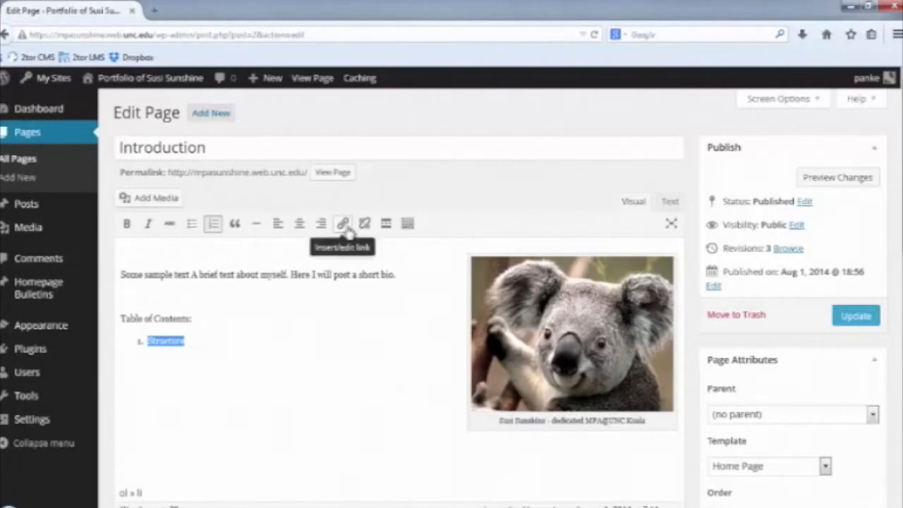
pyautogui.click(344, 225)
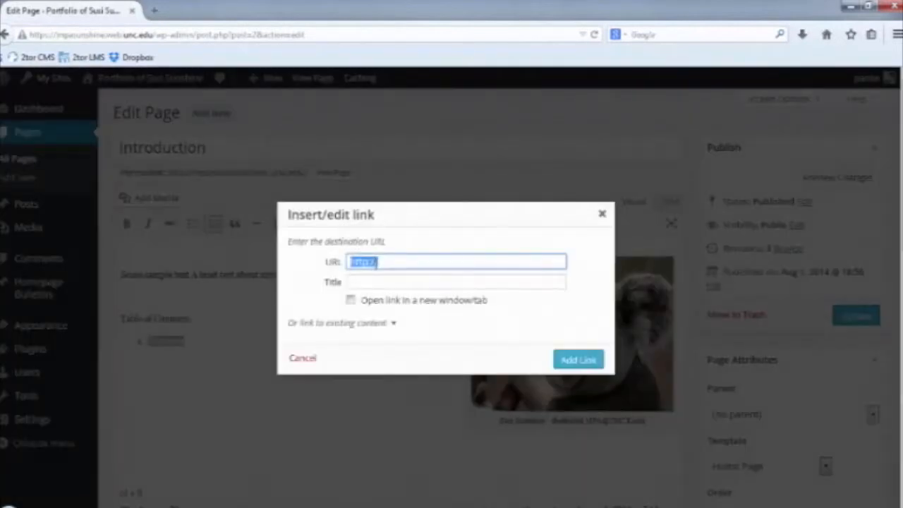
pyautogui.rightClick(377, 263)
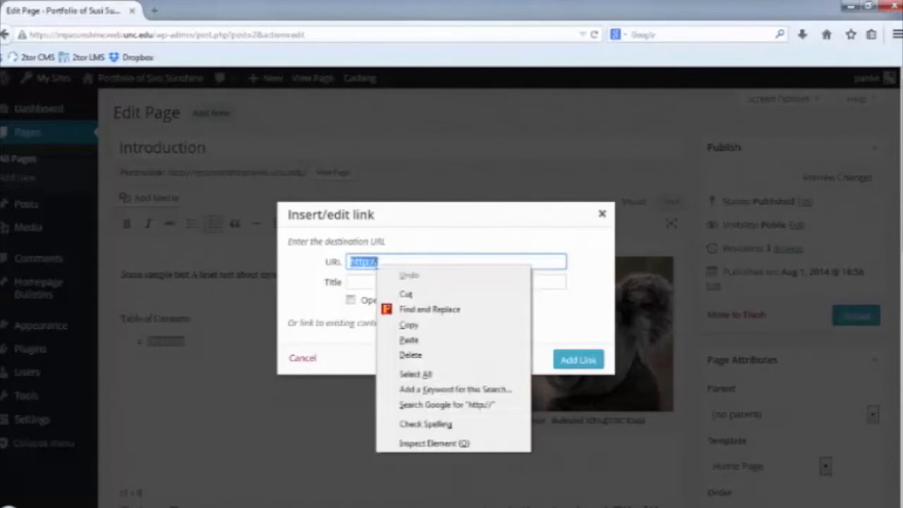
pyautogui.click(426, 348)
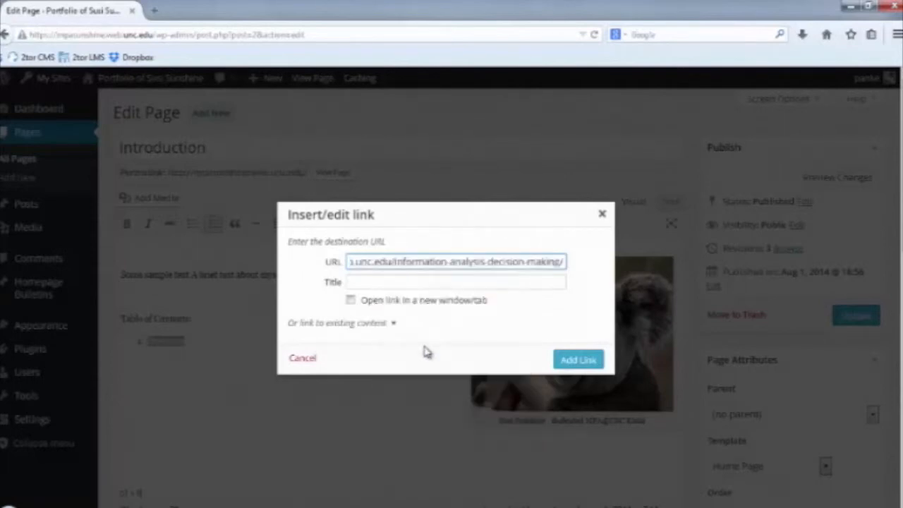
pyautogui.click(386, 280)
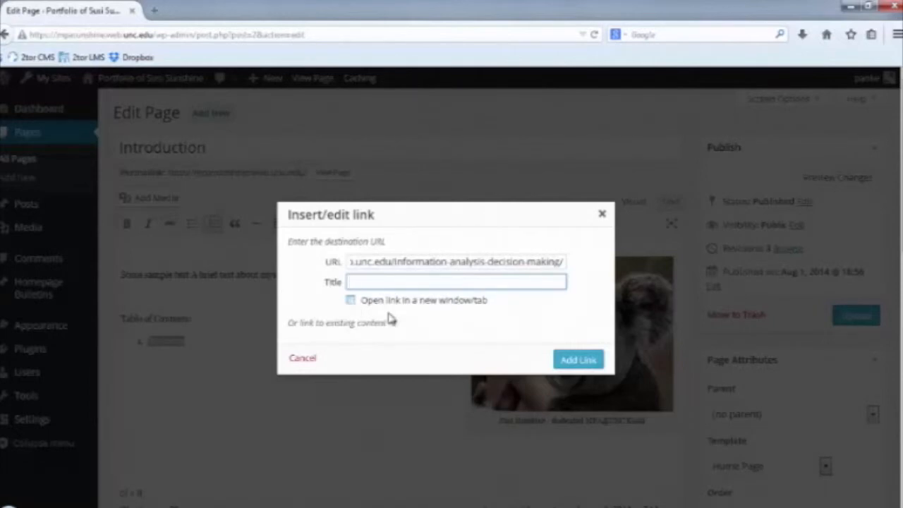
pyautogui.click(576, 360)
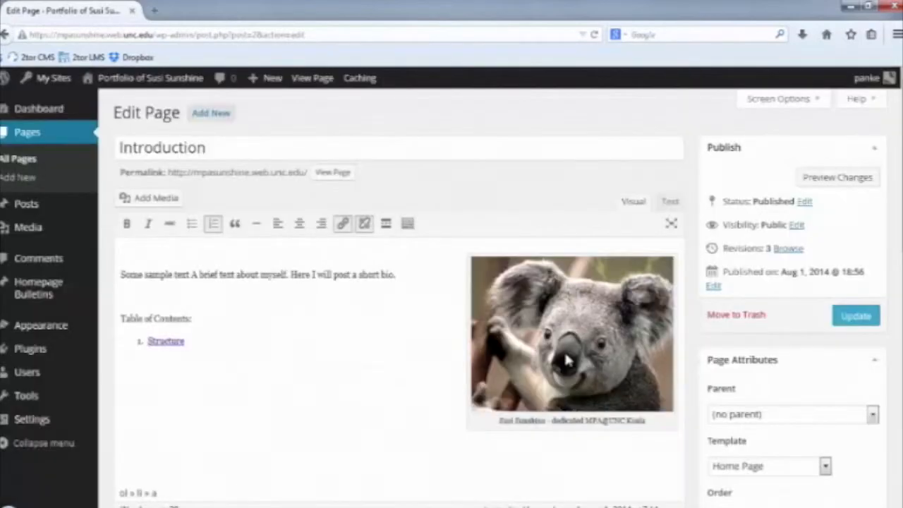
pyautogui.click(851, 313)
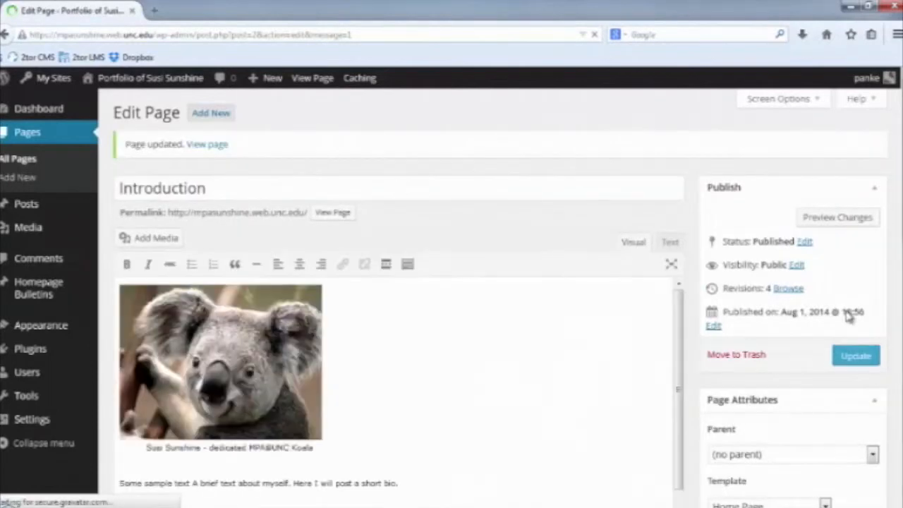
# On the live Introduction page, follow the Structure link, then return to the site's home page.
pyautogui.moveTo(78, 110)
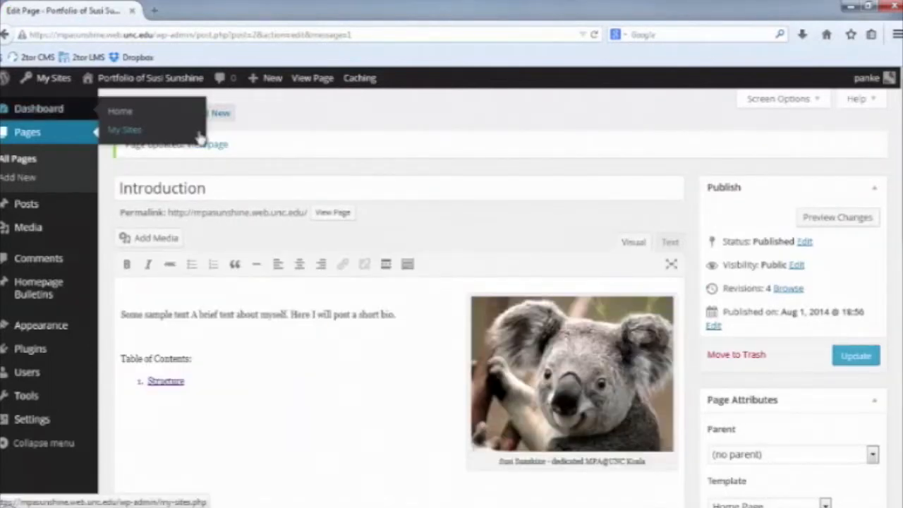
pyautogui.click(214, 146)
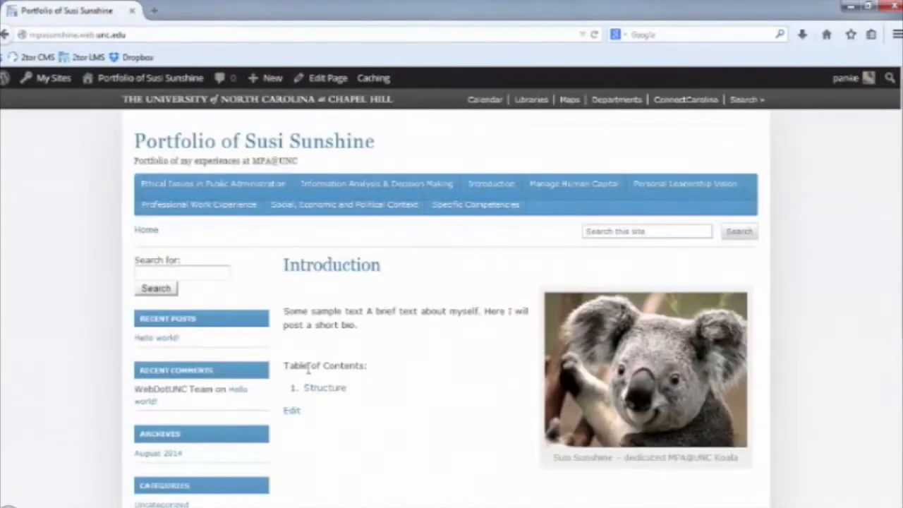
pyautogui.click(325, 392)
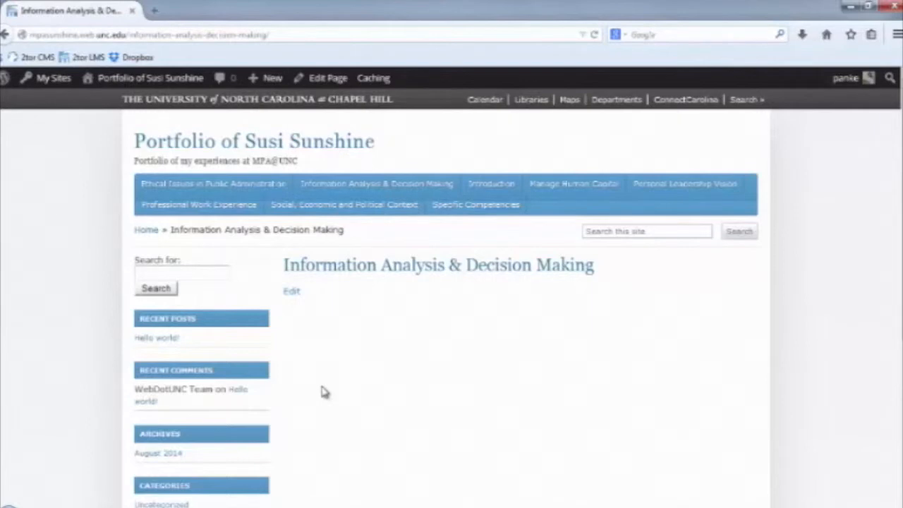
pyautogui.click(192, 157)
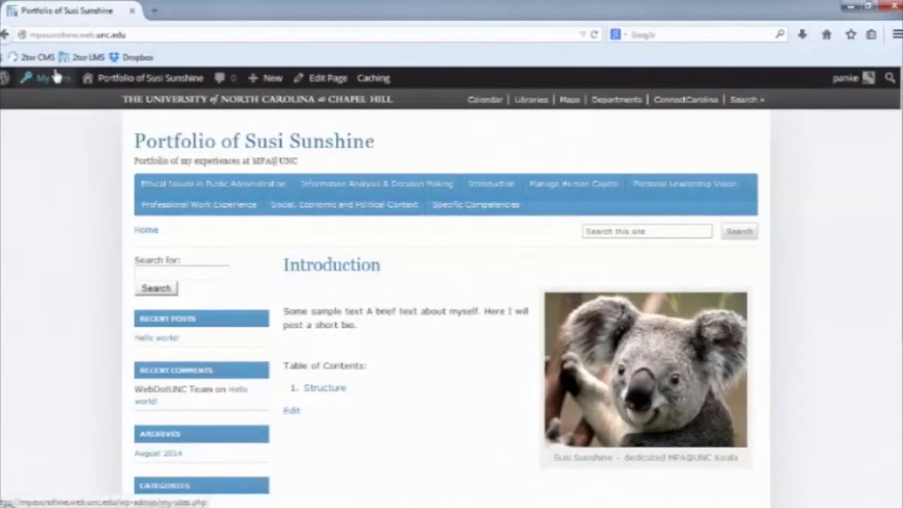
# From the live site, go to the Dashboard's Pages list and edit Specific Competencies.
pyautogui.moveTo(57, 75)
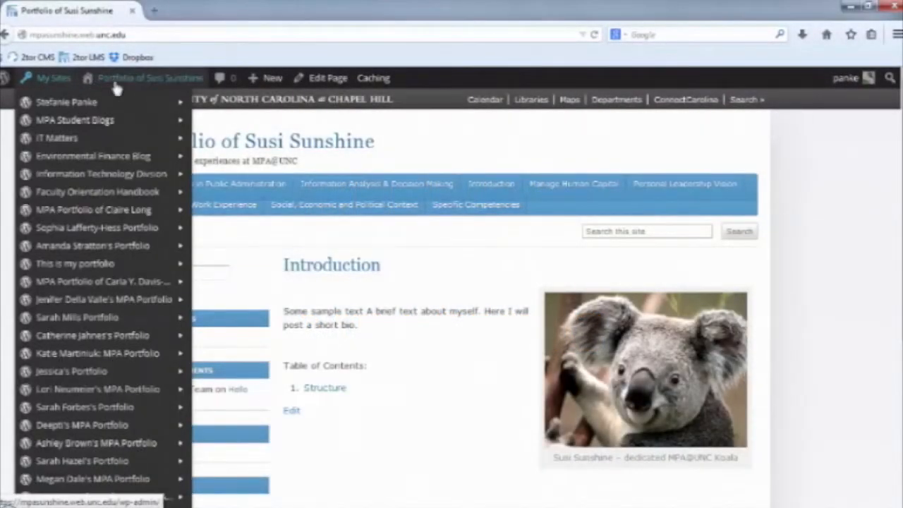
pyautogui.moveTo(120, 80)
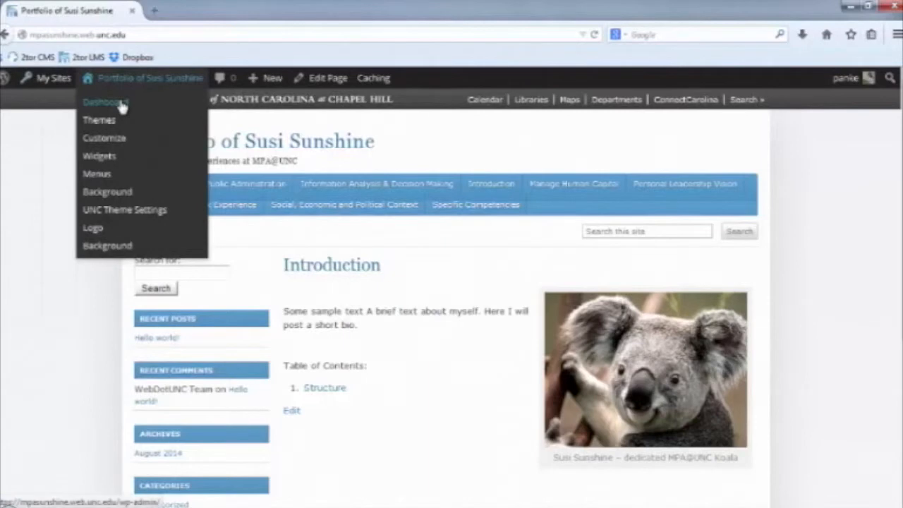
pyautogui.click(106, 102)
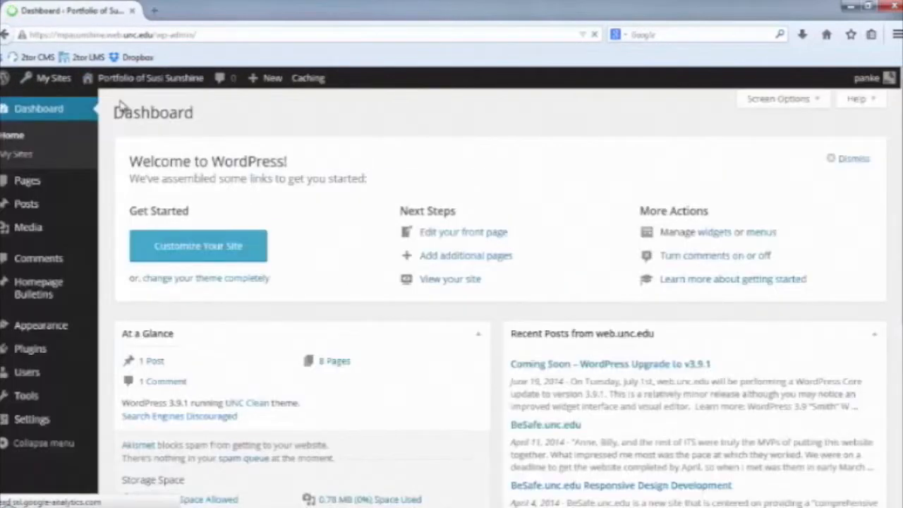
pyautogui.click(41, 186)
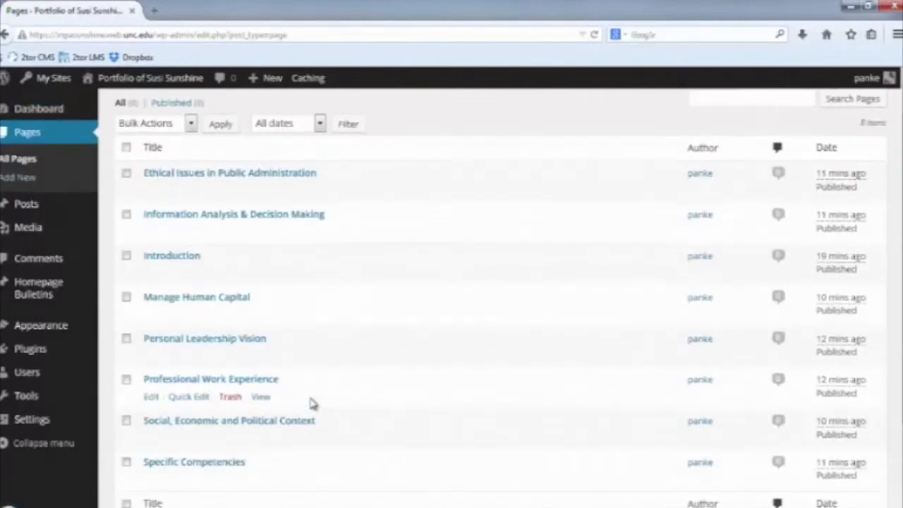
pyautogui.scroll(-3, 312, 403)
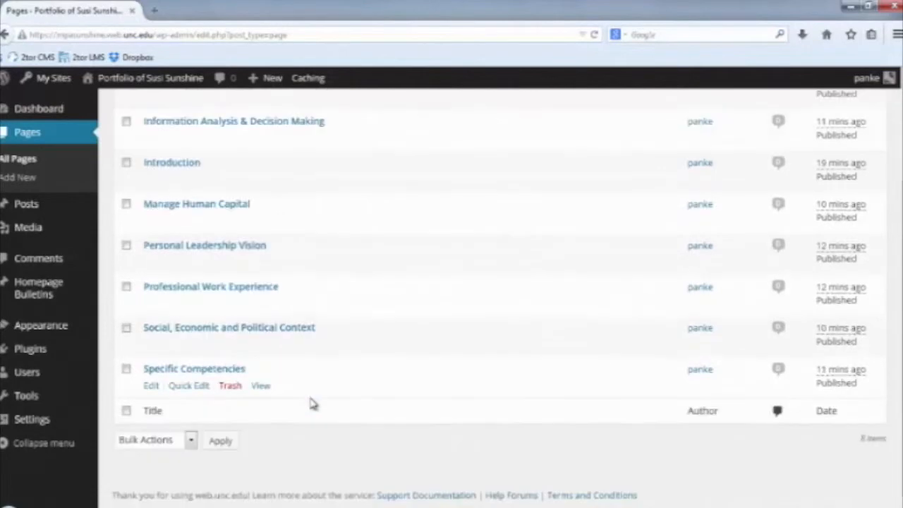
pyautogui.click(151, 387)
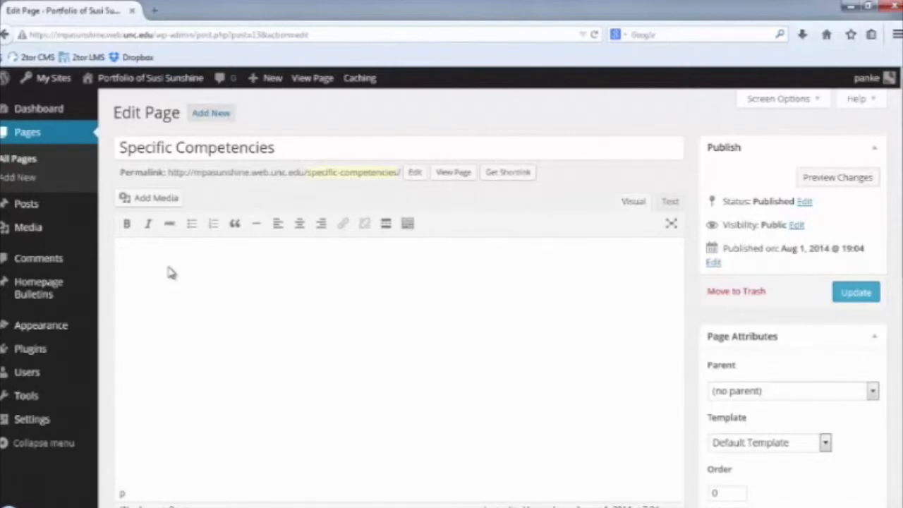
# Write the intro on enjoying ethical problems and employment issues at MPA@UNC, then update the page.
pyautogui.write('During my time at ')
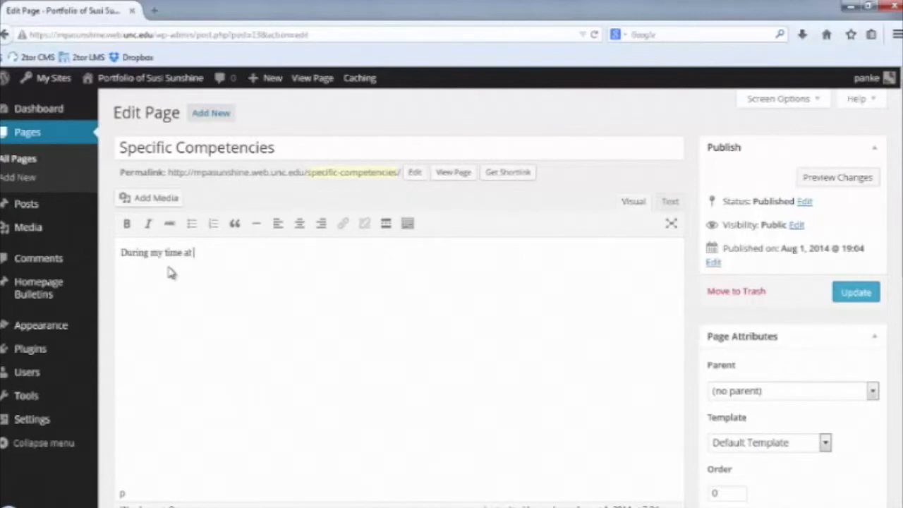
pyautogui.write('MPA@UNC I')
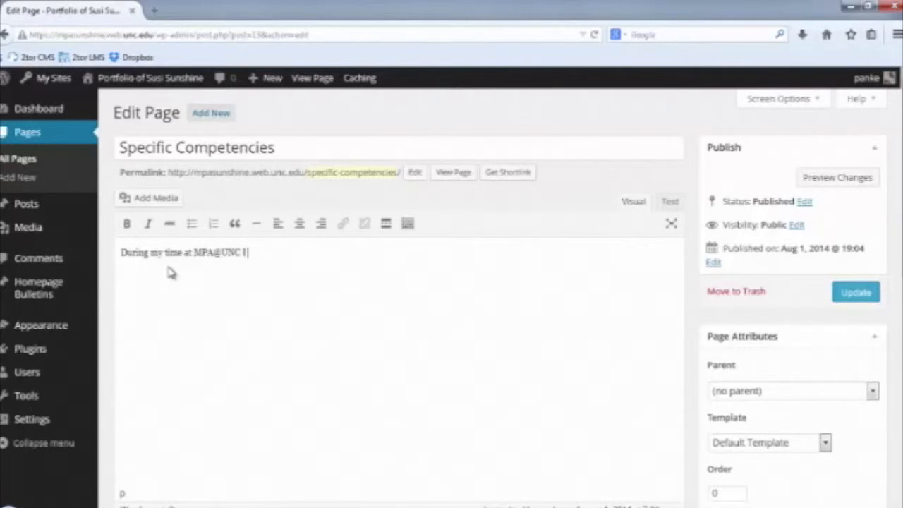
pyautogui.write(' particularly en')
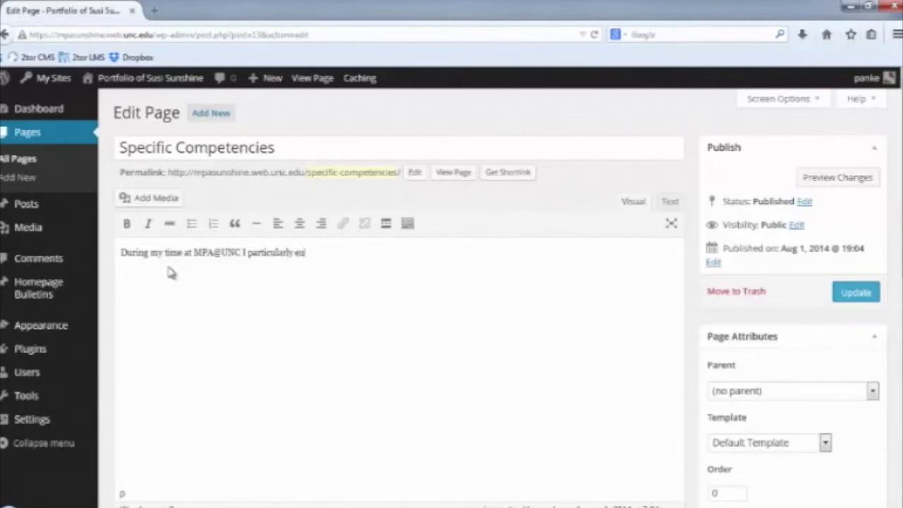
pyautogui.write('joyed working on')
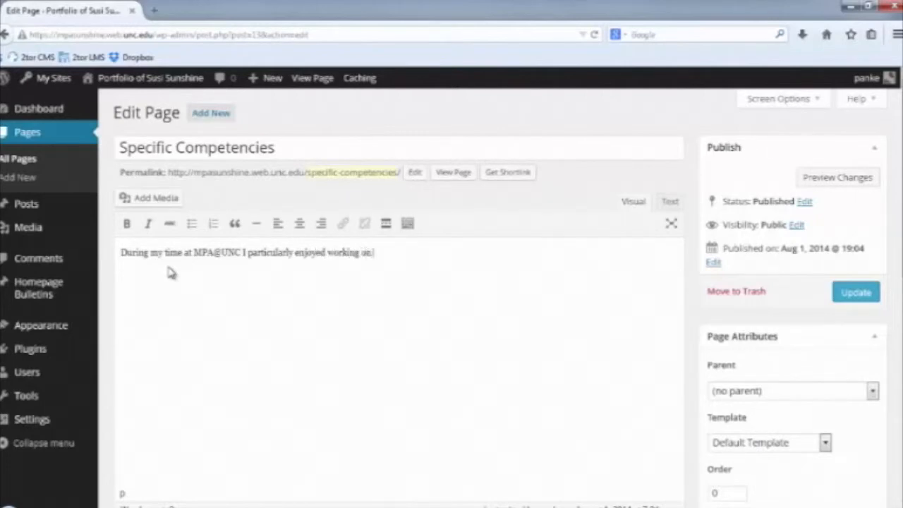
pyautogui.write(' ethical problems and')
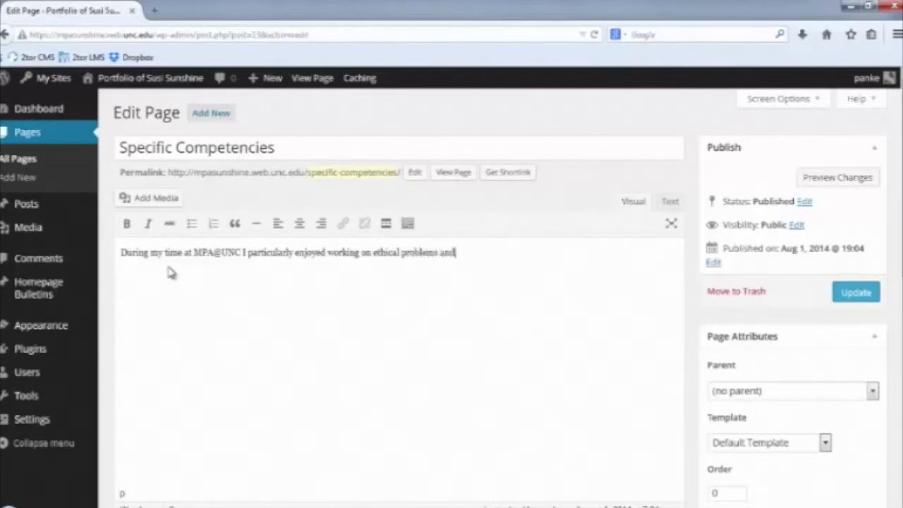
pyautogui.write(' employment issu')
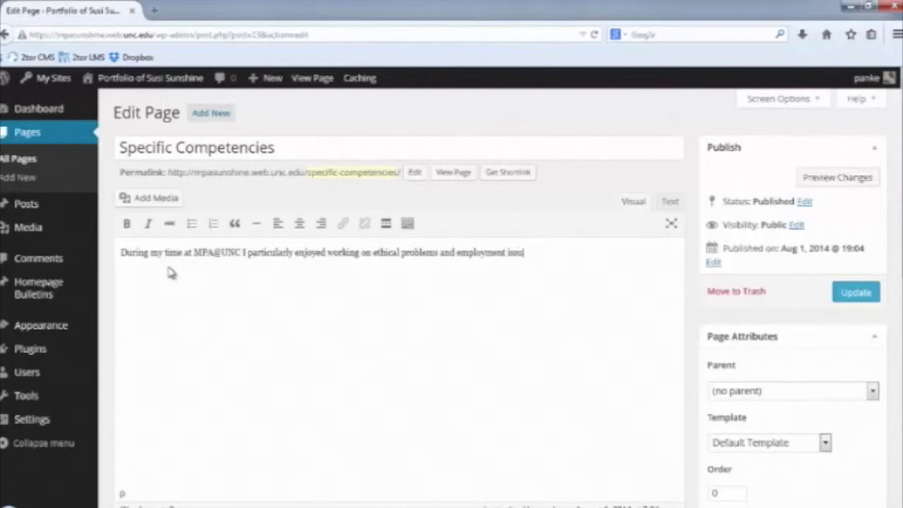
pyautogui.write('es. Hence my areas')
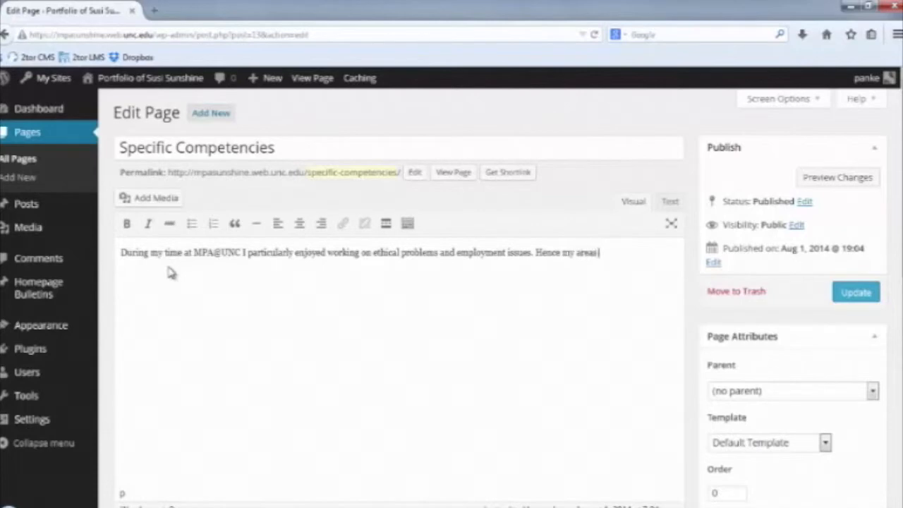
pyautogui.write(' of specialization')
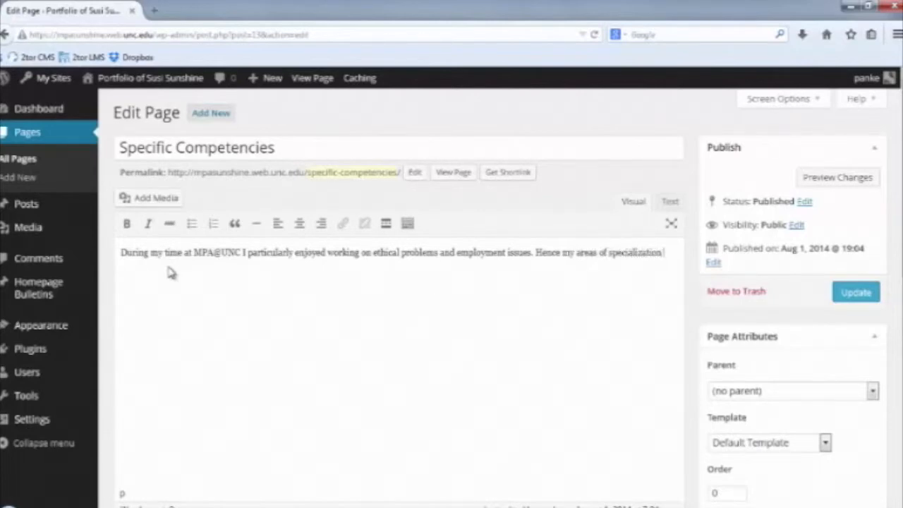
pyautogui.write(' are:...')
pyautogui.click(862, 295)
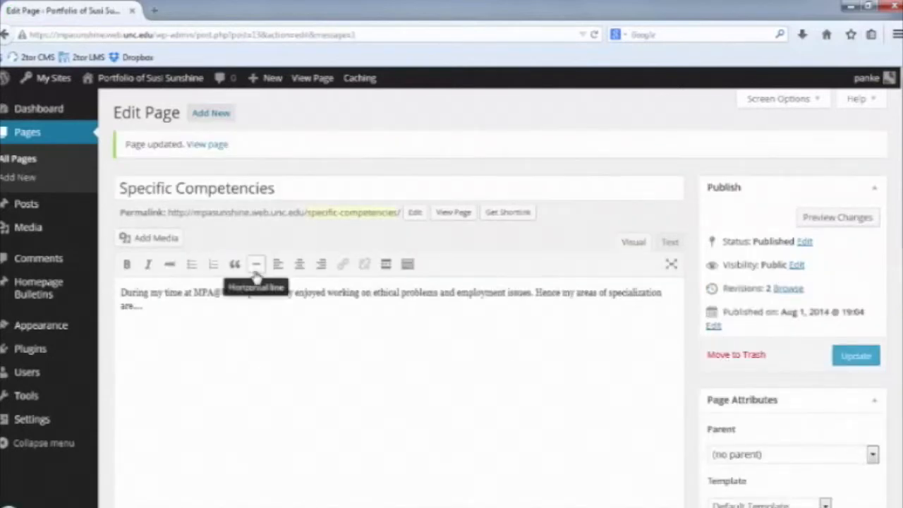
# Below the intro, add a bulleted list with items 'Competency 1:' and 'Competency 2:'.
pyautogui.press('Return')
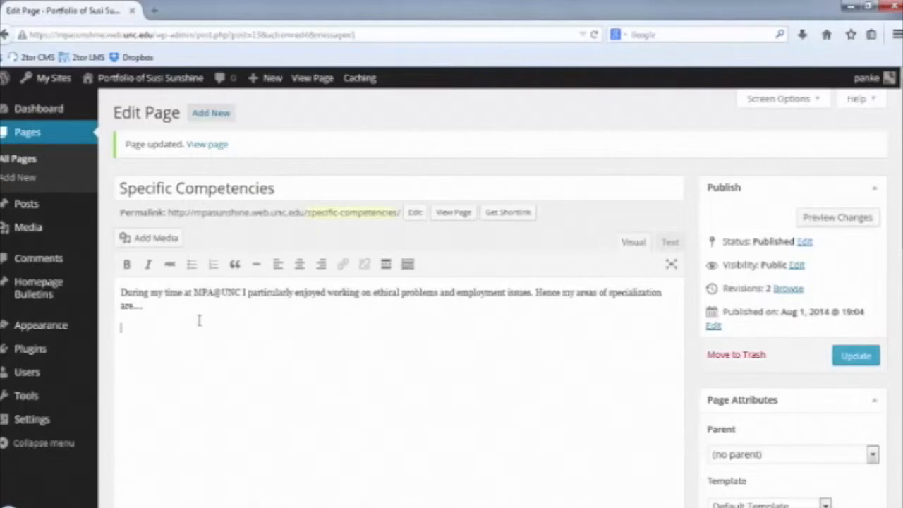
pyautogui.press('Return')
pyautogui.click(191, 265)
pyautogui.write('Comi')
pyautogui.write('petenci')
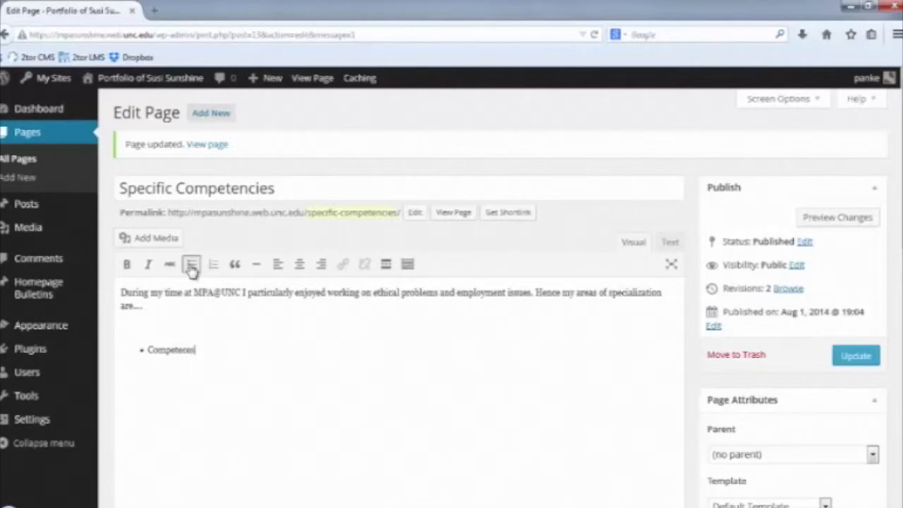
pyautogui.press('BackSpace')
pyautogui.press('BackSpace')
pyautogui.write('cies i')
pyautogui.press('BackSpace')
pyautogui.press('BackSpace')
pyautogui.press('BackSpace')
pyautogui.press('BackSpace')
pyautogui.press('BackSpace')
pyautogui.write('cy')
pyautogui.write(' s')
pyautogui.write(':')
pyautogui.press('Return')
pyautogui.write('Comp')
pyautogui.press('BackSpace')
pyautogui.press('BackSpace')
pyautogui.press('BackSpace')
pyautogui.write('ompetency 2')
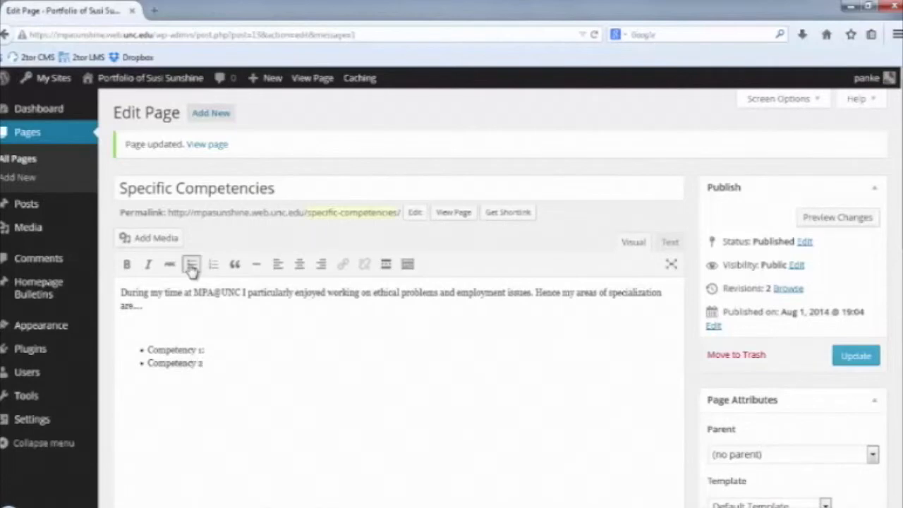
pyautogui.write(':')
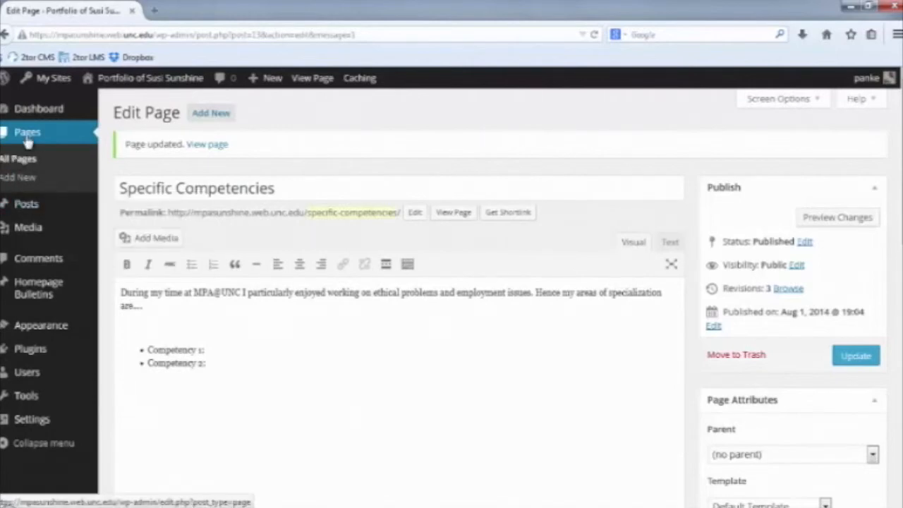
# From the Pages list, edit the 'Information Analysis & Decision Making' page.
pyautogui.click(28, 139)
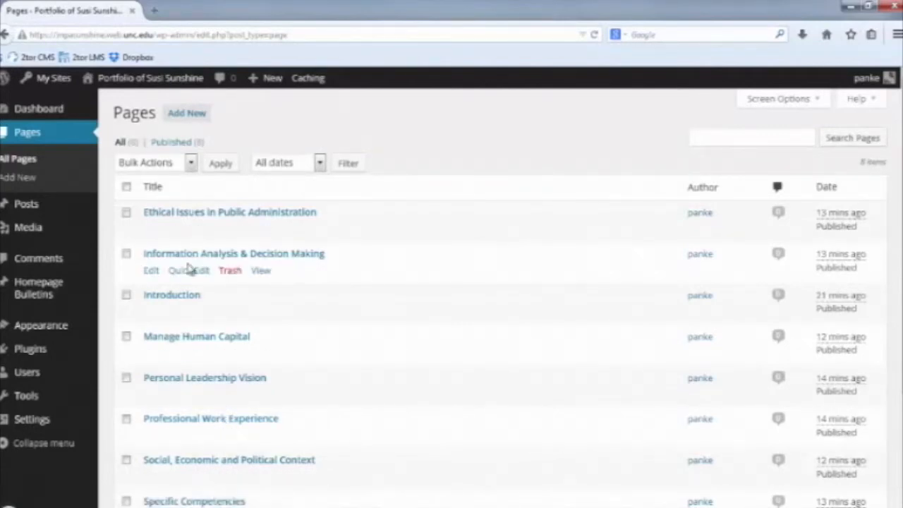
pyautogui.click(152, 272)
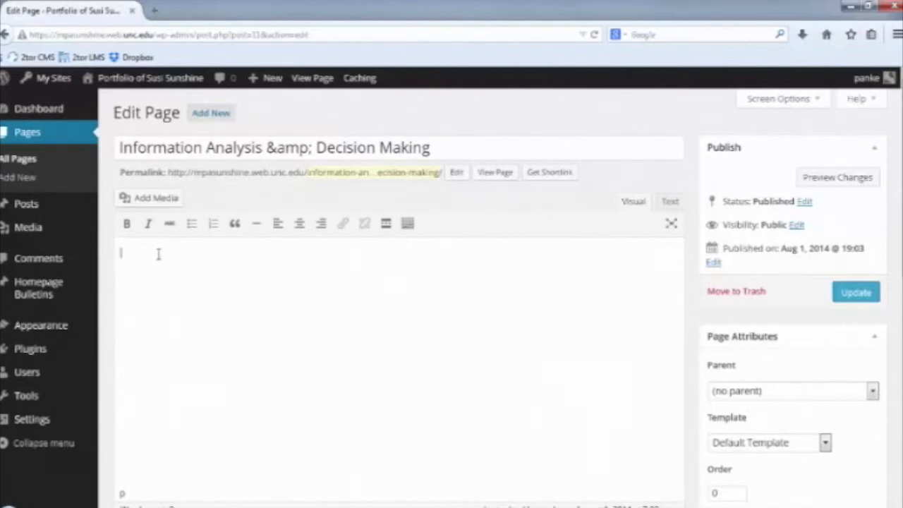
# Type bold headings '1. The products' and '2. Overview' on separate lines.
pyautogui.click(127, 226)
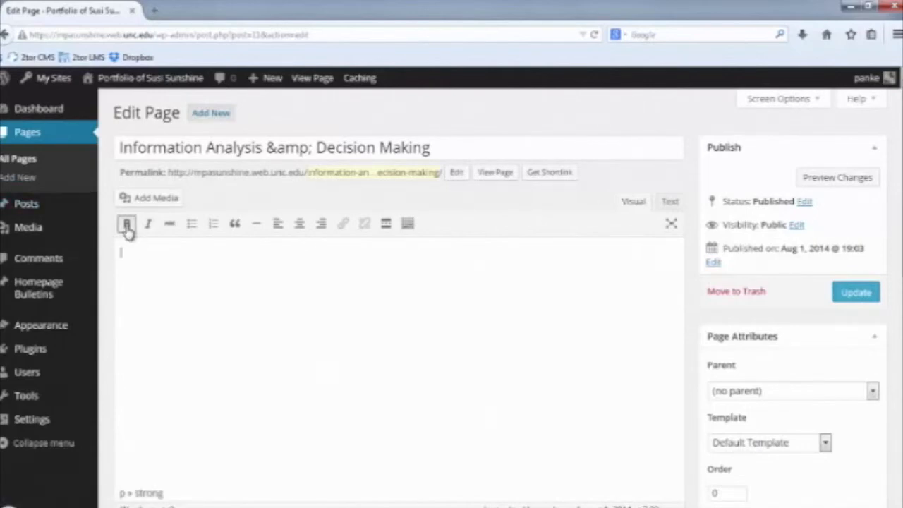
pyautogui.write('1. The produts of')
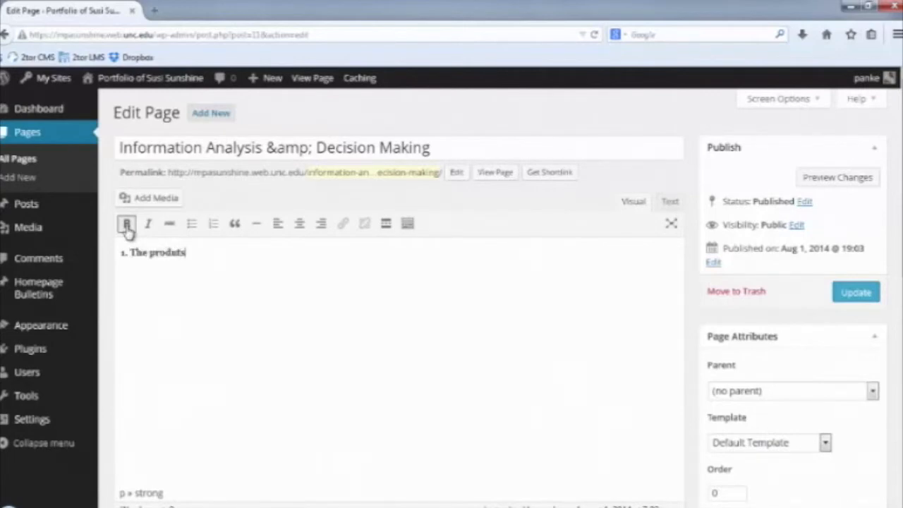
pyautogui.press('BackSpace')
pyautogui.press('BackSpace')
pyautogui.press('BackSpace')
pyautogui.press('BackSpace')
pyautogui.press('BackSpace')
pyautogui.write('cts')
pyautogui.press('Return')
pyautogui.click(127, 226)
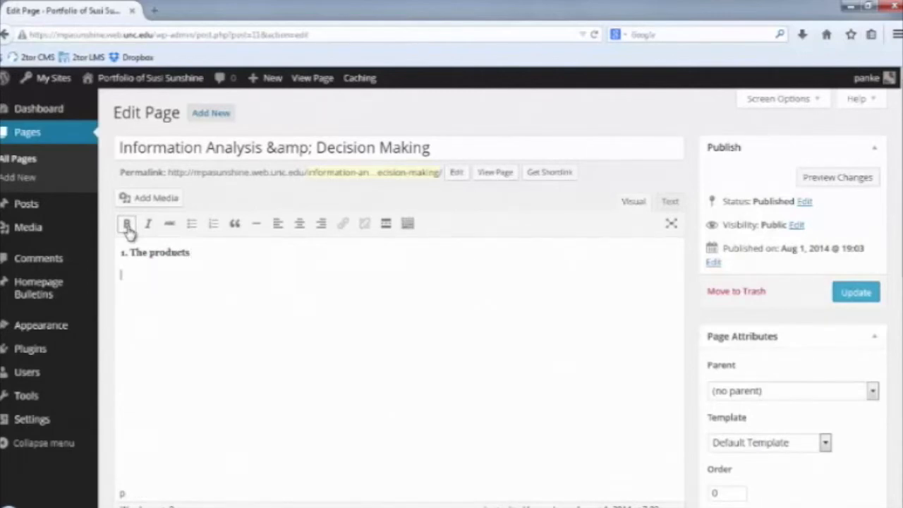
pyautogui.click(128, 232)
pyautogui.click(129, 232)
pyautogui.write('2. ')
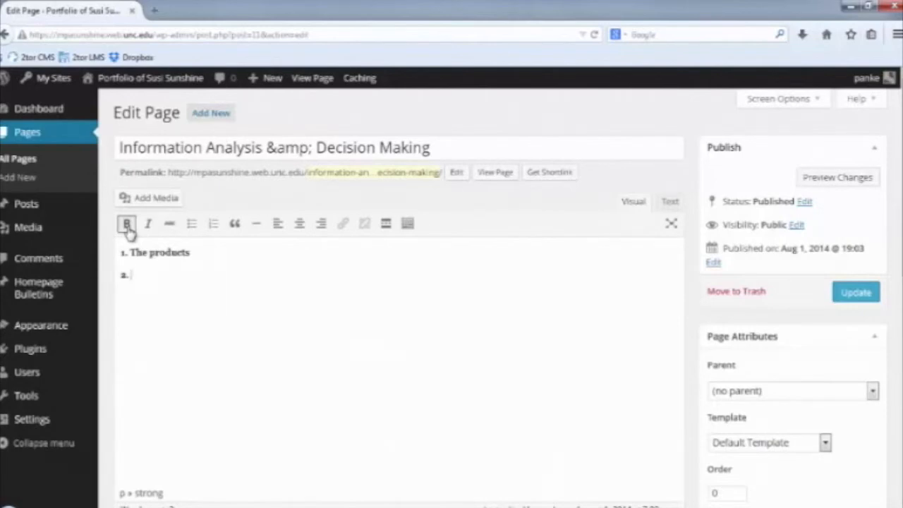
pyautogui.write('Overview')
# Add bold headings '3. Assessment' and '4. Further Development', then update the page.
pyautogui.press('Return')
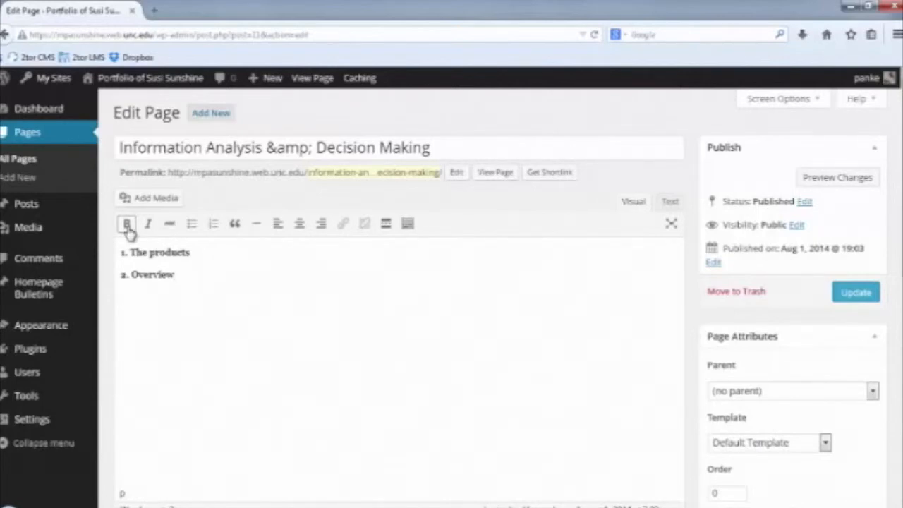
pyautogui.write('3.')
pyautogui.press('BackSpace')
pyautogui.press('BackSpace')
pyautogui.click(127, 225)
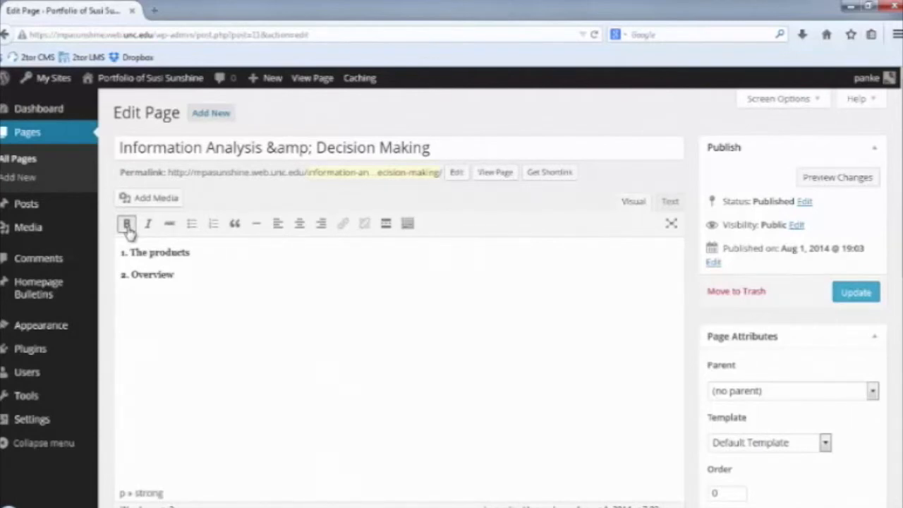
pyautogui.write('3. Assessment')
pyautogui.press('Return')
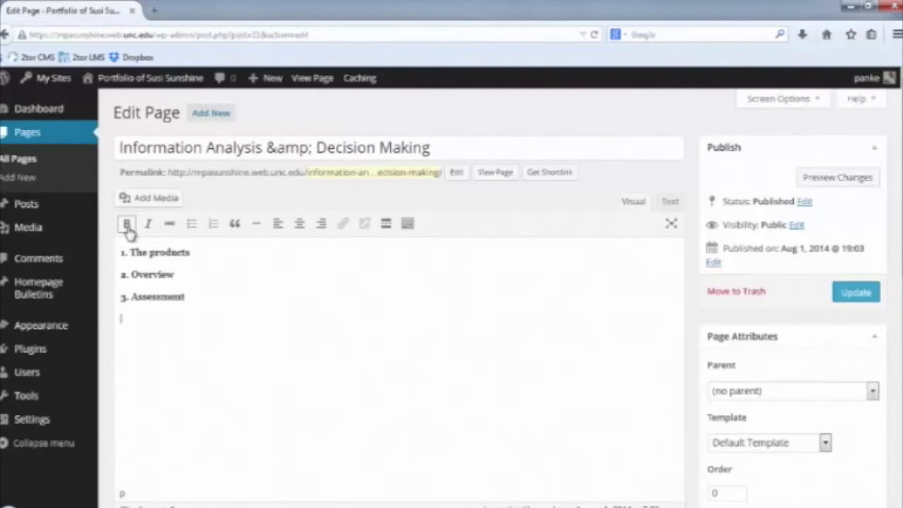
pyautogui.click(127, 225)
pyautogui.write('4')
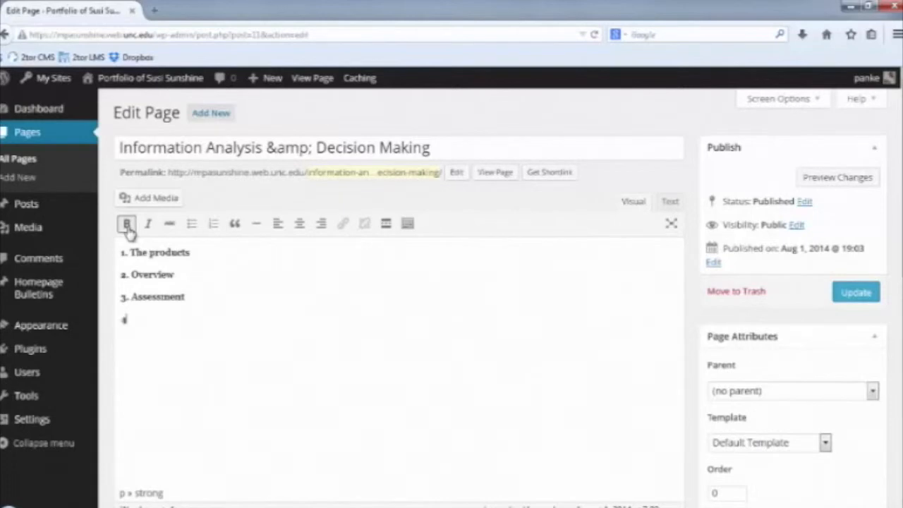
pyautogui.write('. Further Development')
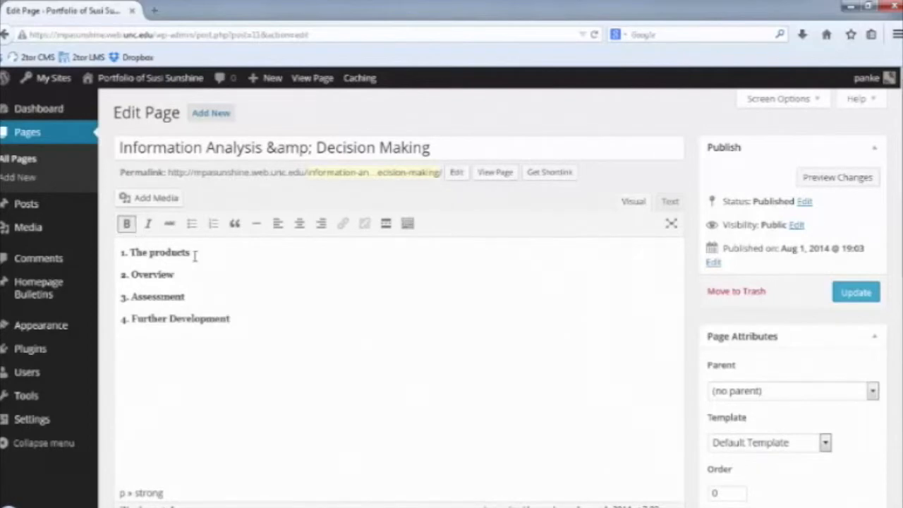
pyautogui.click(863, 295)
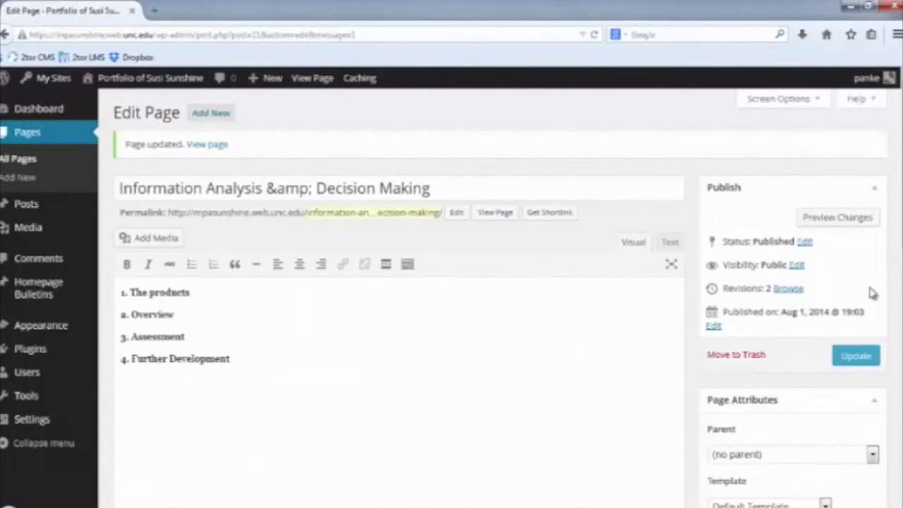
# Under '1. The products', add the sentence about the communications class article and 'exceptional bragging abilities', then update.
pyautogui.click(215, 293)
pyautogui.press('Return')
pyautogui.moveTo(41, 228)
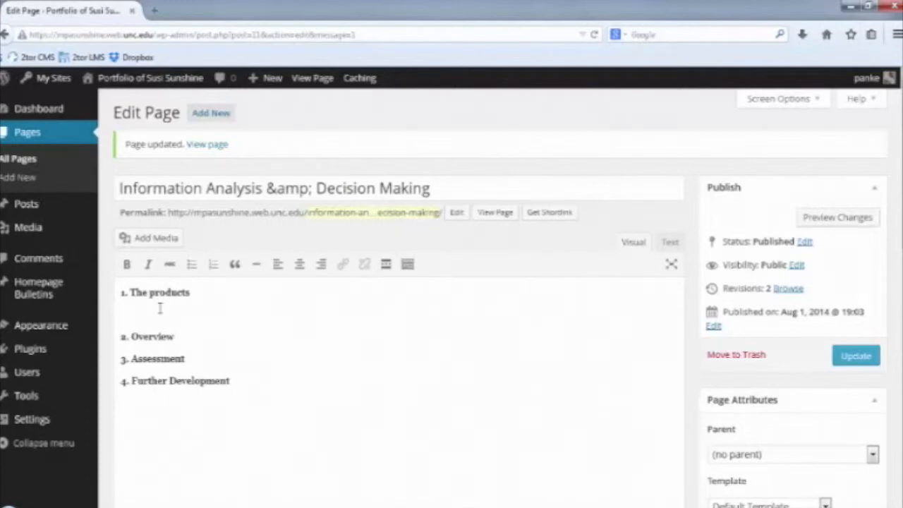
pyautogui.write('This gro i')
pyautogui.write('rticle')
pyautogui.write('  is')
pyautogui.write('wrote for th')
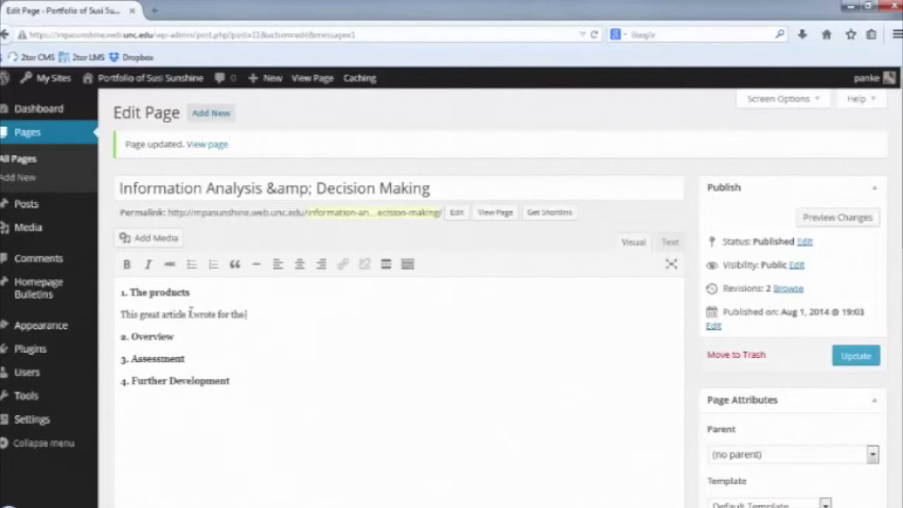
pyautogui.write('e communications class')
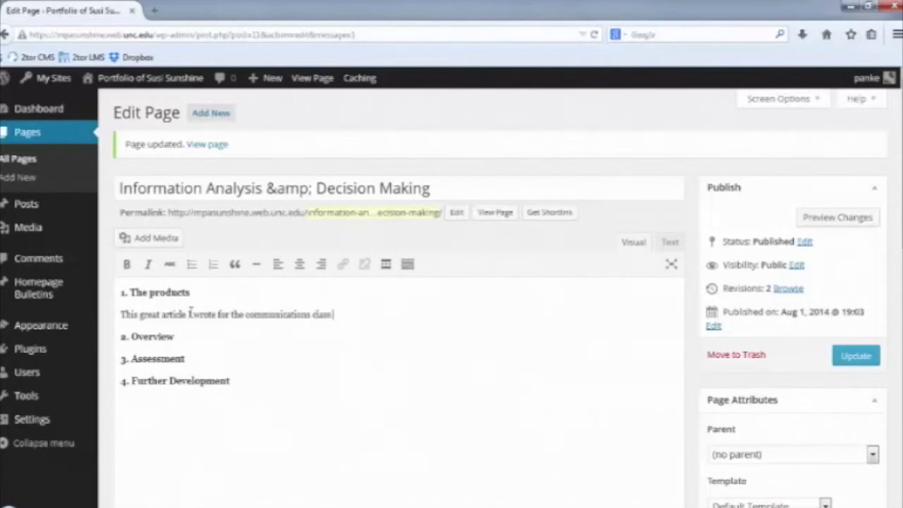
pyautogui.write(' demonst')
pyautogui.write('rates')
pyautogui.write(' hi')
pyautogui.press('BackSpace')
pyautogui.press('BackSpace')
pyautogui.write('my e')
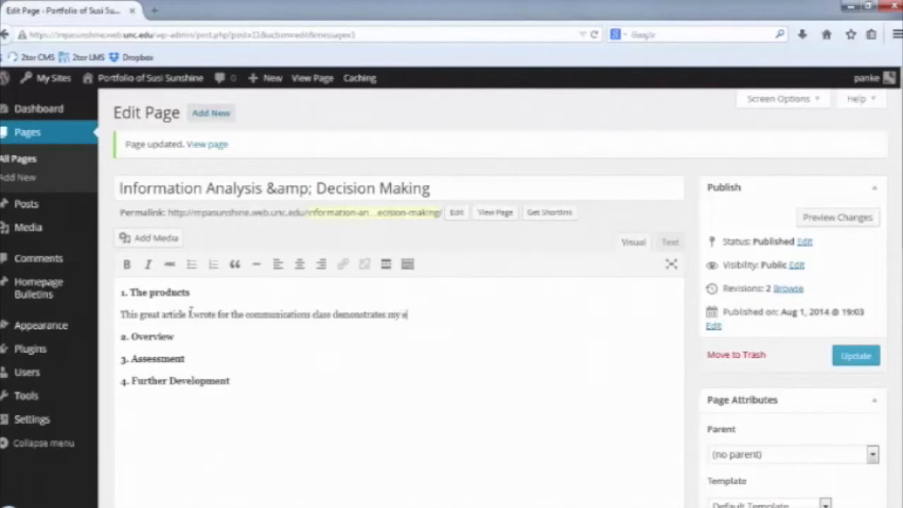
pyautogui.write('xceptional braggi')
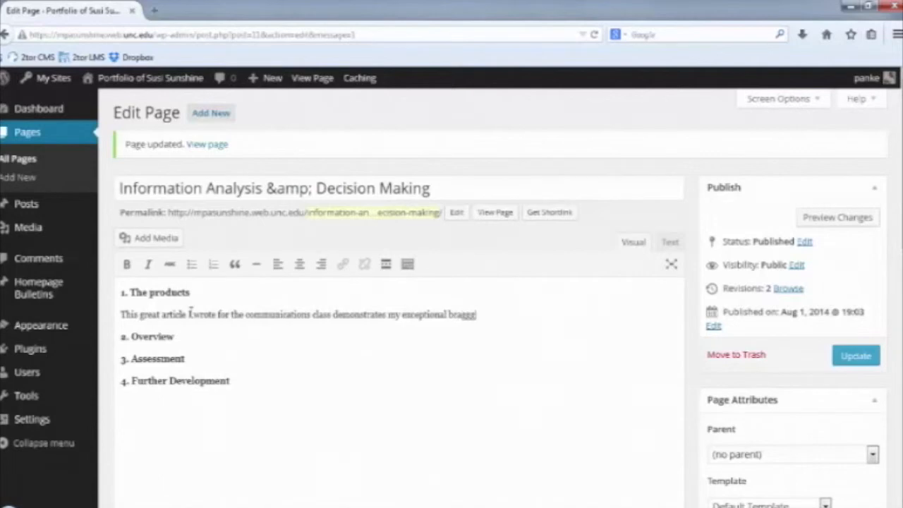
pyautogui.write('ng abilities.')
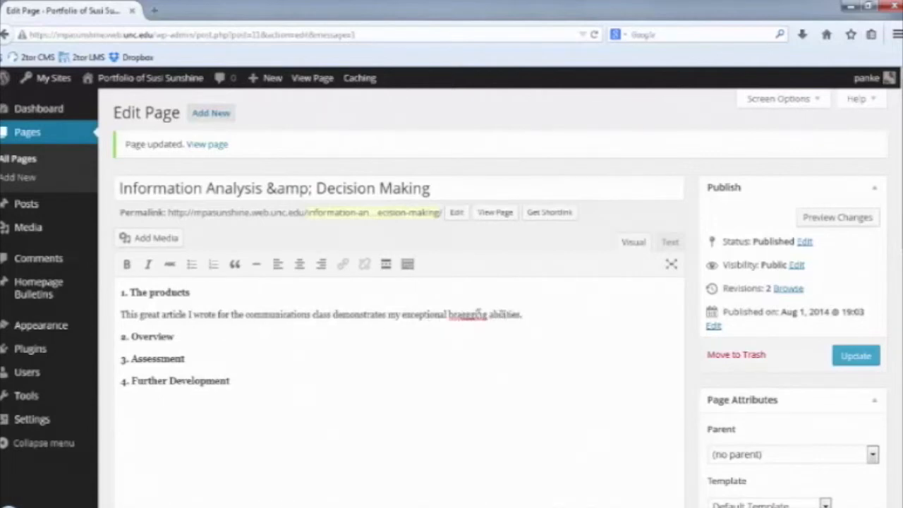
pyautogui.click(468, 316)
pyautogui.press('BackSpace')
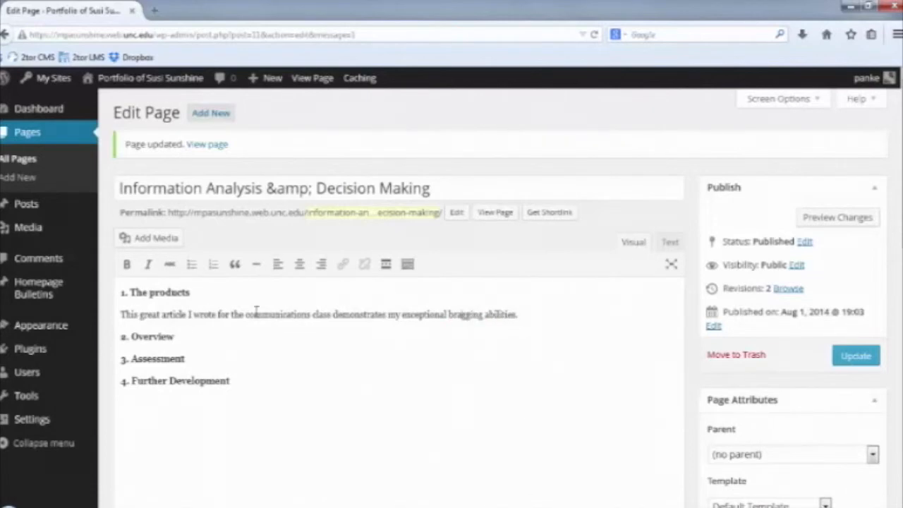
pyautogui.click(864, 360)
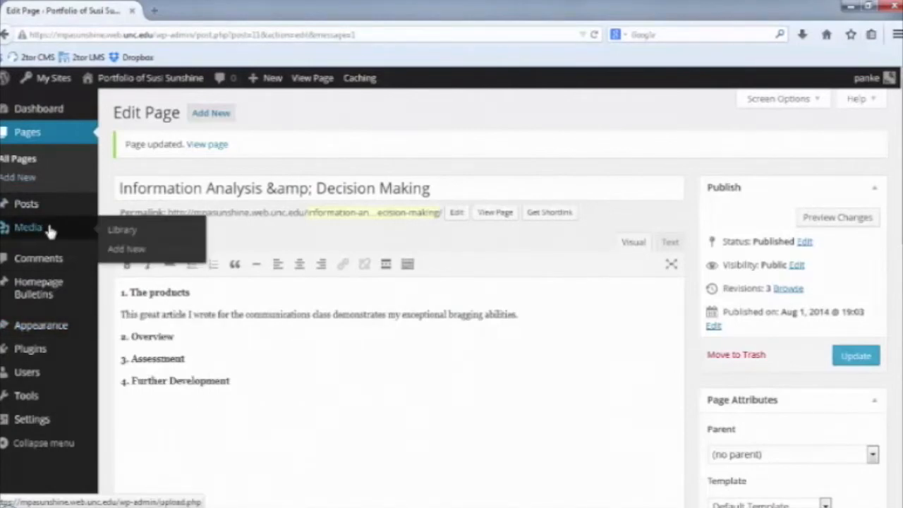
# Upload the Jellyfish image from Sample Pictures, then view its attachment page from the Media Library.
pyautogui.click(105, 233)
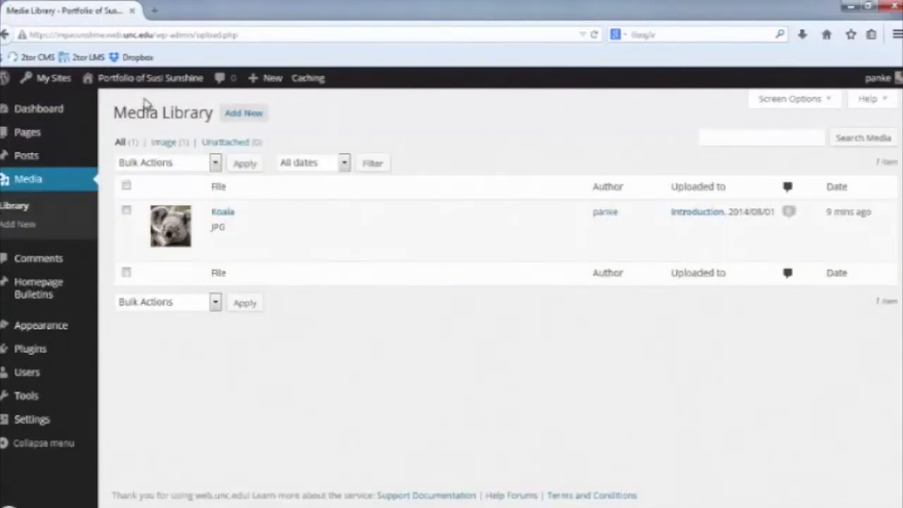
pyautogui.click(235, 115)
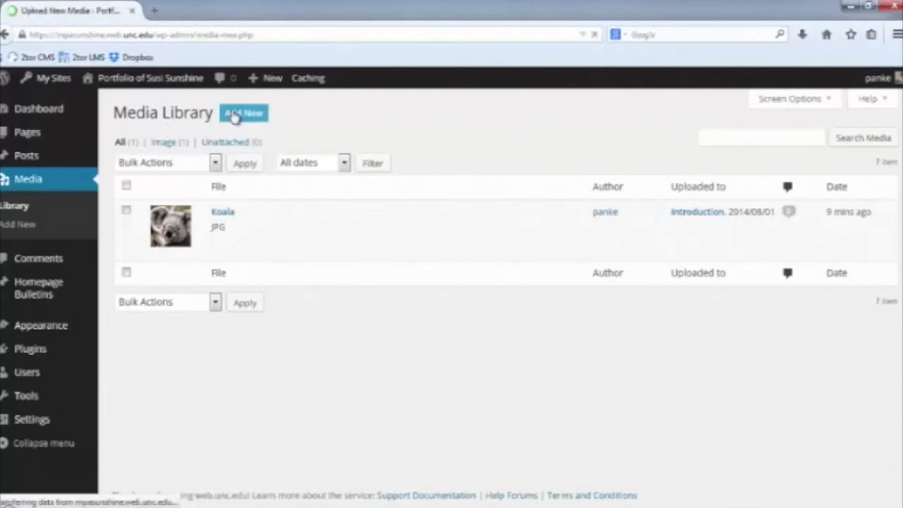
pyautogui.click(504, 242)
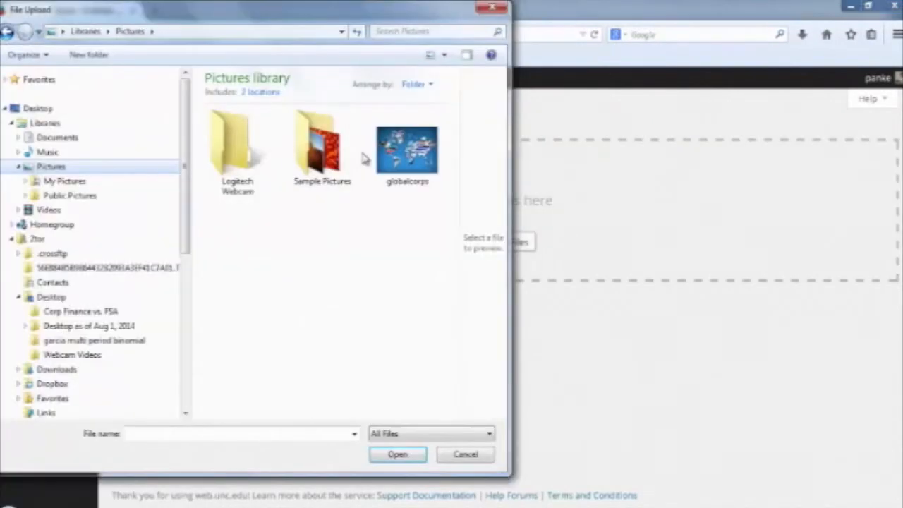
pyautogui.doubleClick(322, 157)
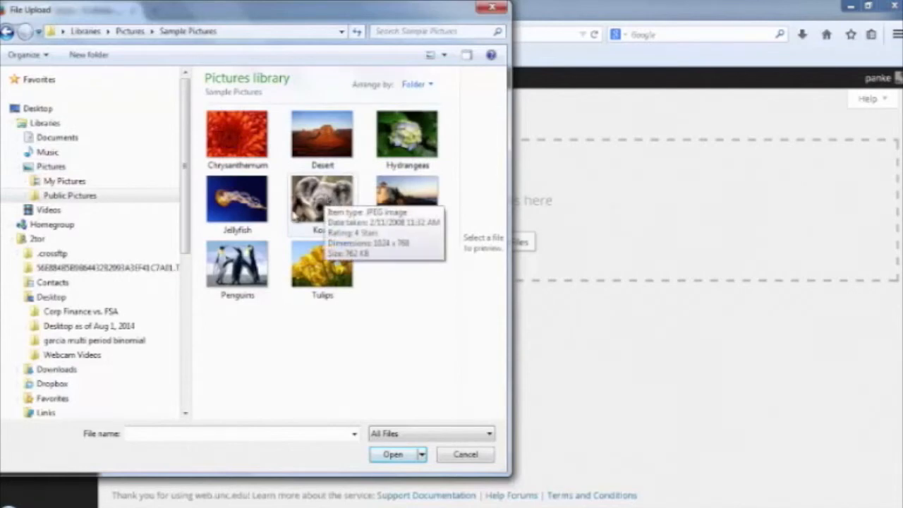
pyautogui.click(233, 202)
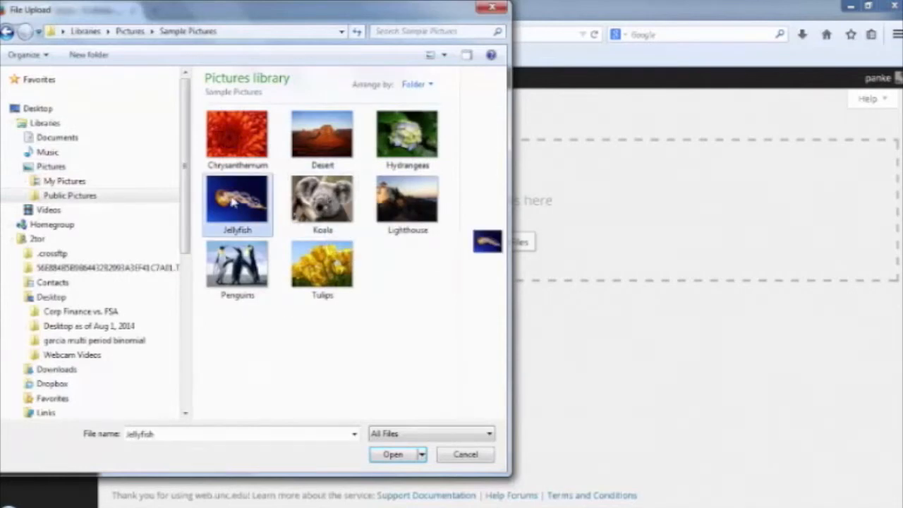
pyautogui.click(393, 454)
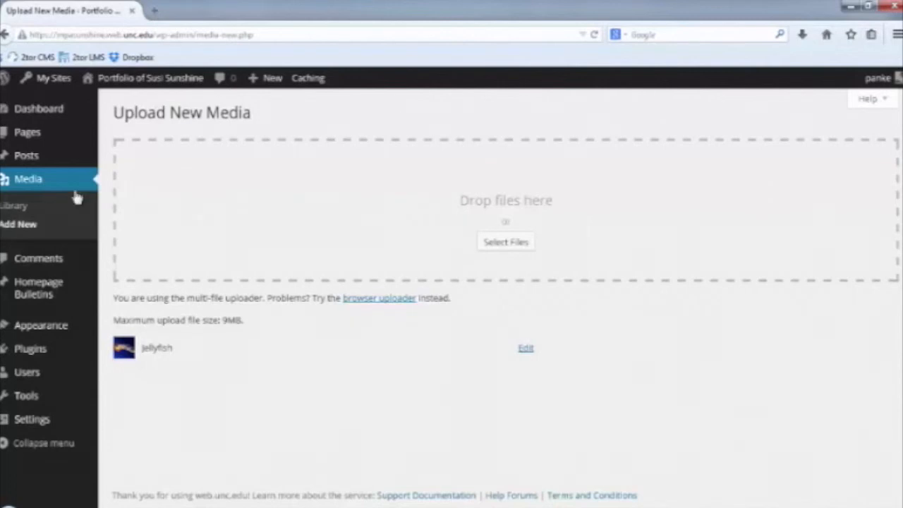
pyautogui.click(35, 192)
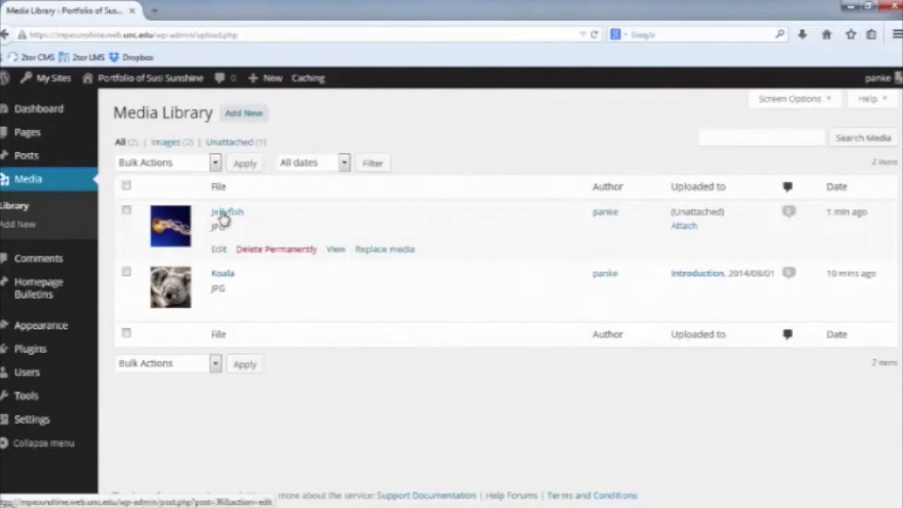
pyautogui.click(333, 250)
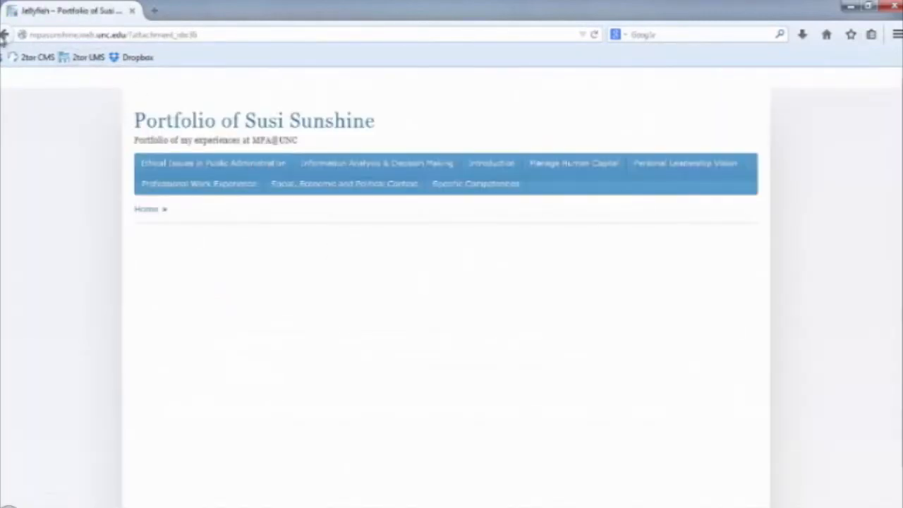
# Back in the Media Library, open the Jellyfish edit page in a new browser tab.
pyautogui.click(5, 35)
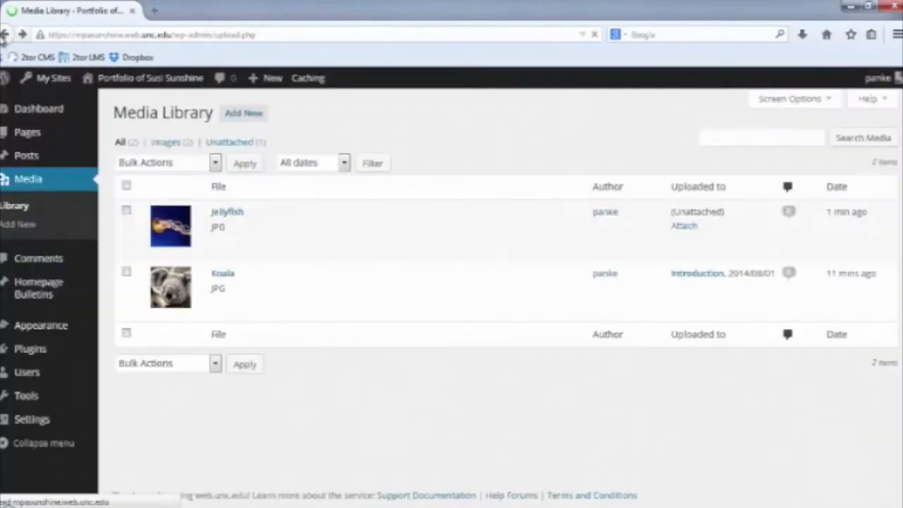
pyautogui.rightClick(164, 221)
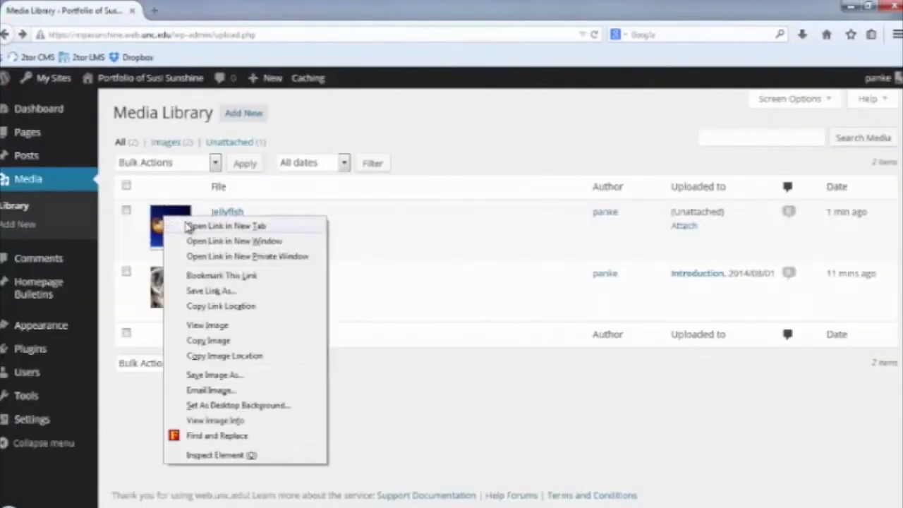
pyautogui.click(189, 226)
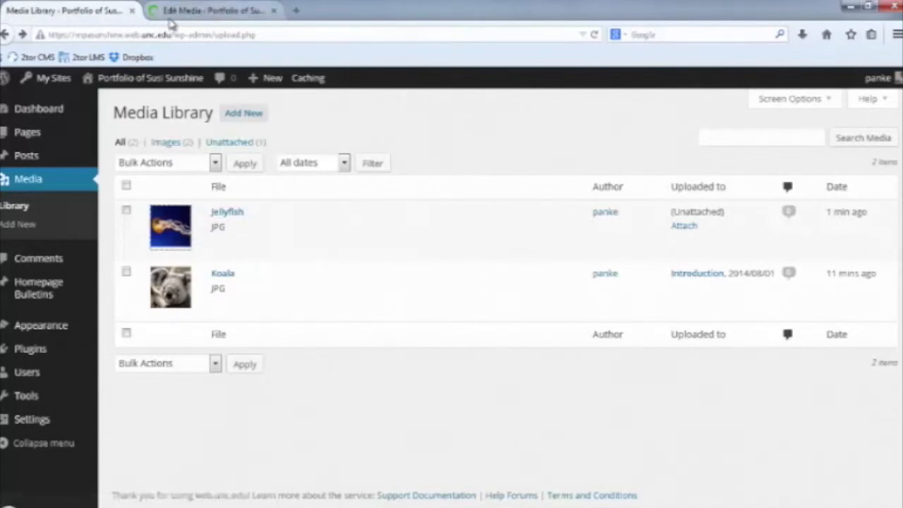
pyautogui.click(174, 13)
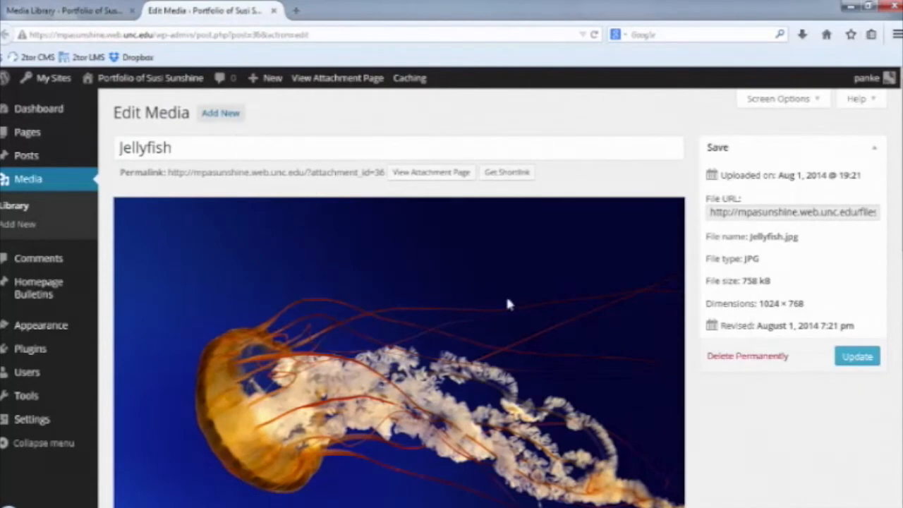
# Select and copy the jellyfish.jpg address from the File URL field.
pyautogui.doubleClick(739, 201)
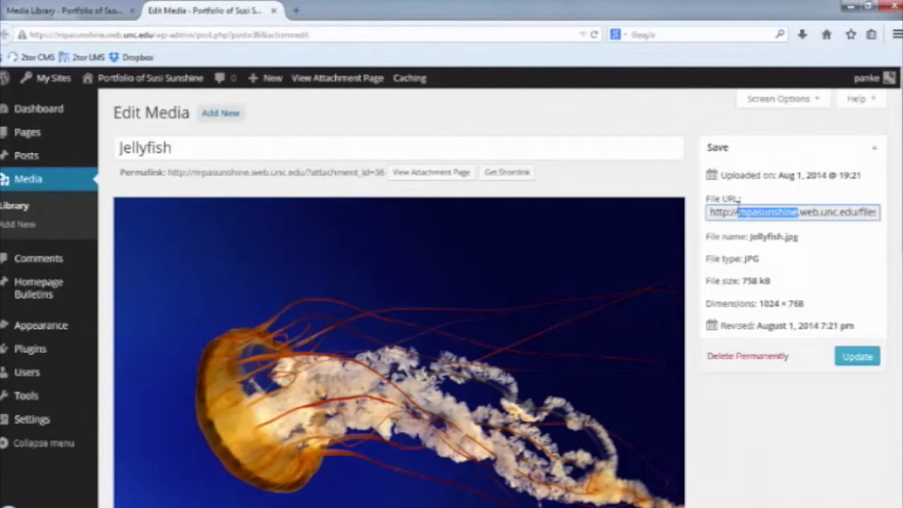
pyautogui.doubleClick(739, 208)
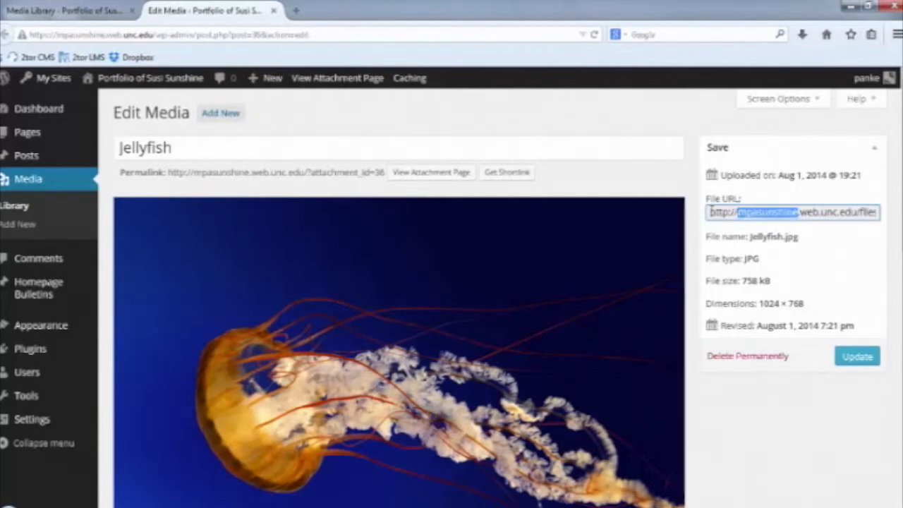
pyautogui.moveTo(710, 211); pyautogui.dragTo(901, 207)
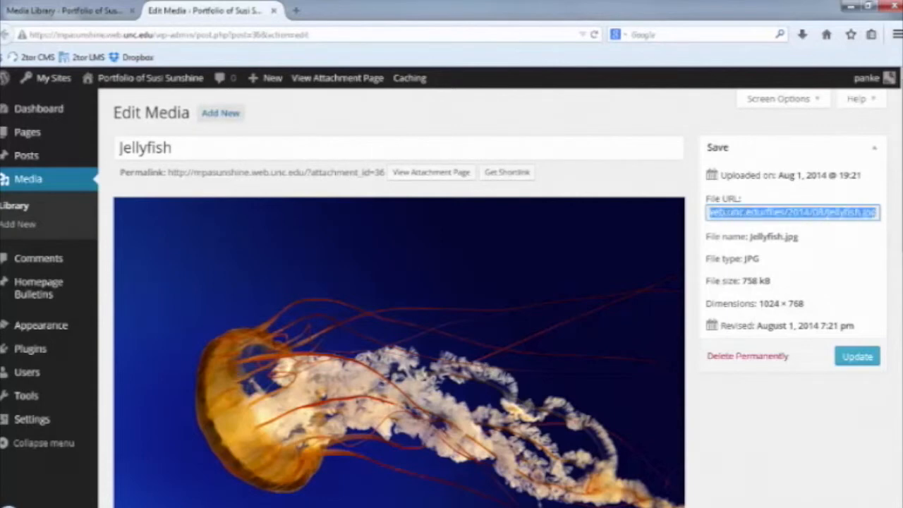
pyautogui.rightClick(840, 214)
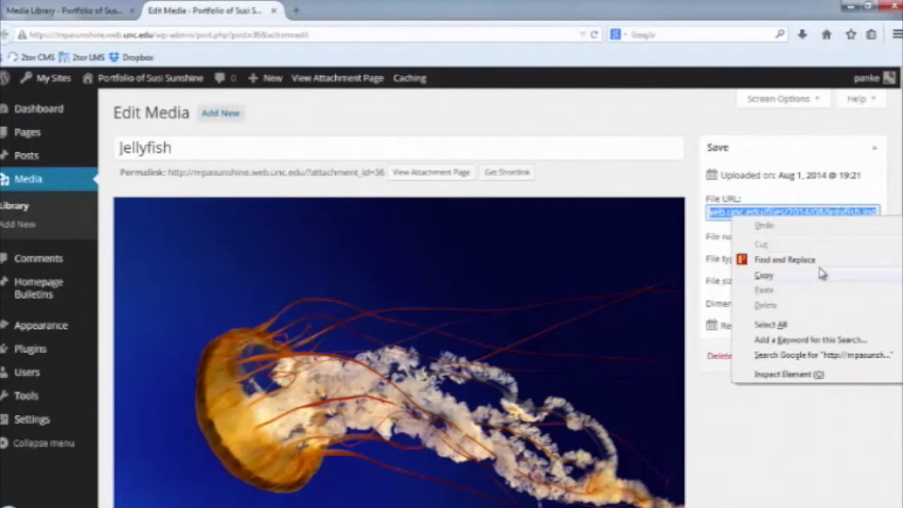
pyautogui.click(822, 274)
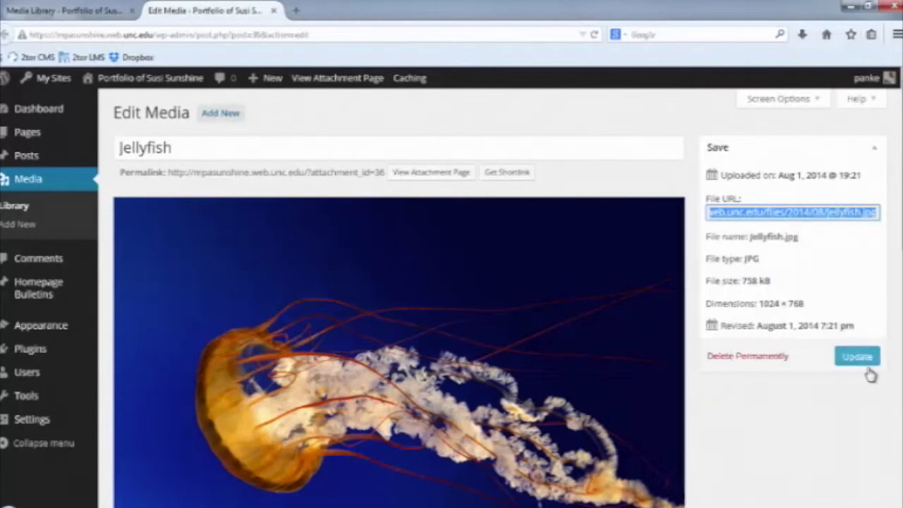
pyautogui.moveTo(28, 133)
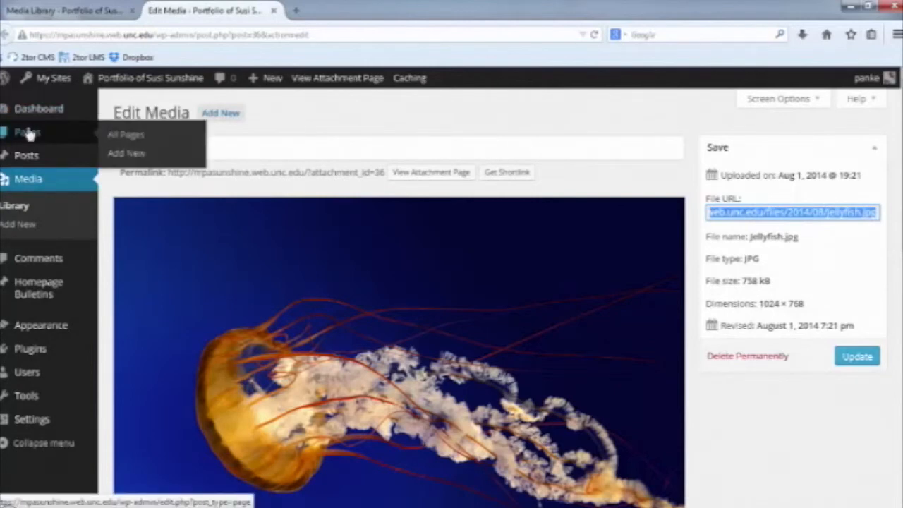
# On Information Analysis & Decision Making, link 'great article' to the pasted jellyfish.jpg URL and update.
pyautogui.click(28, 132)
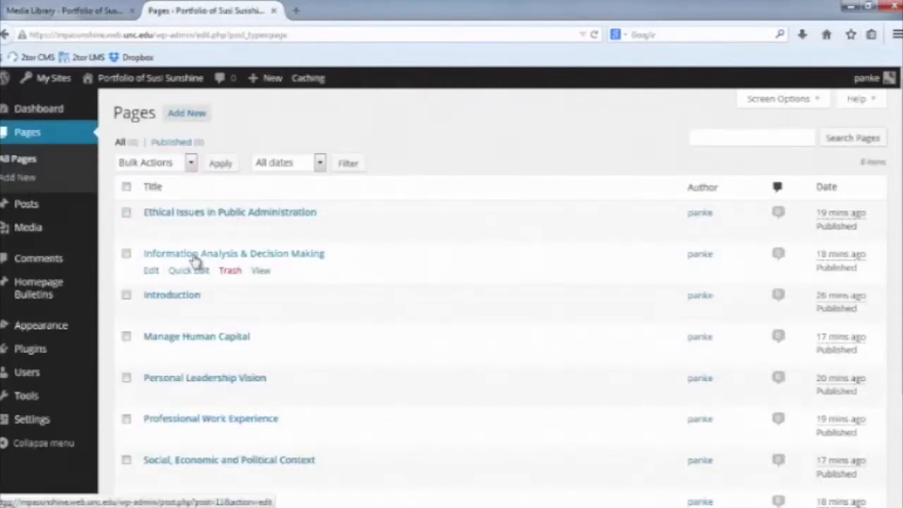
pyautogui.click(155, 271)
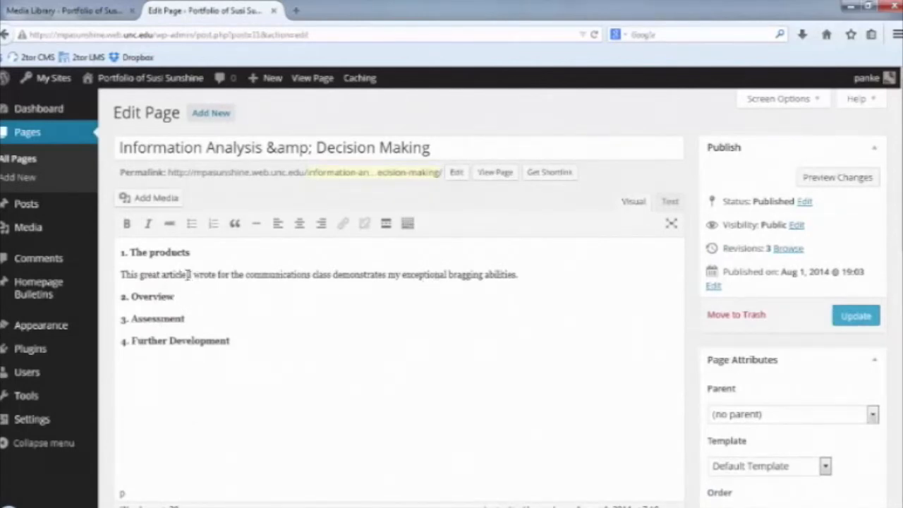
pyautogui.moveTo(188, 274); pyautogui.dragTo(140, 274)
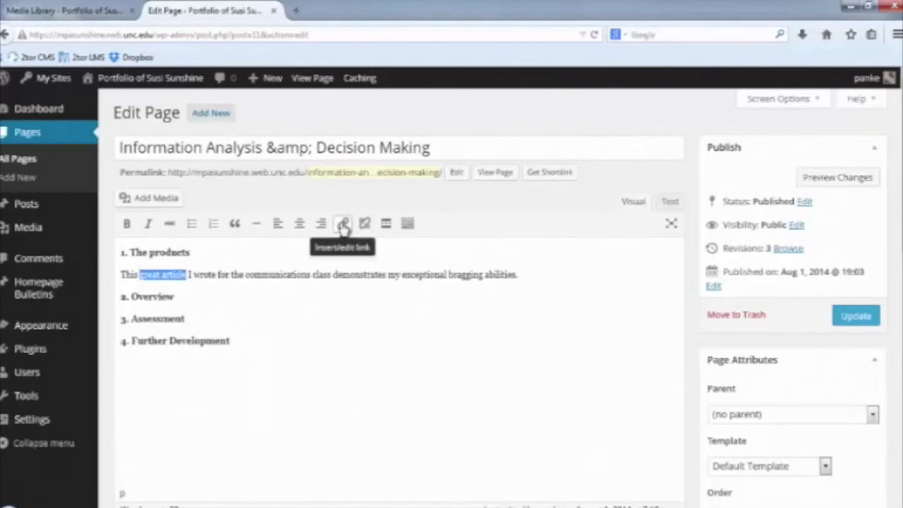
pyautogui.click(343, 224)
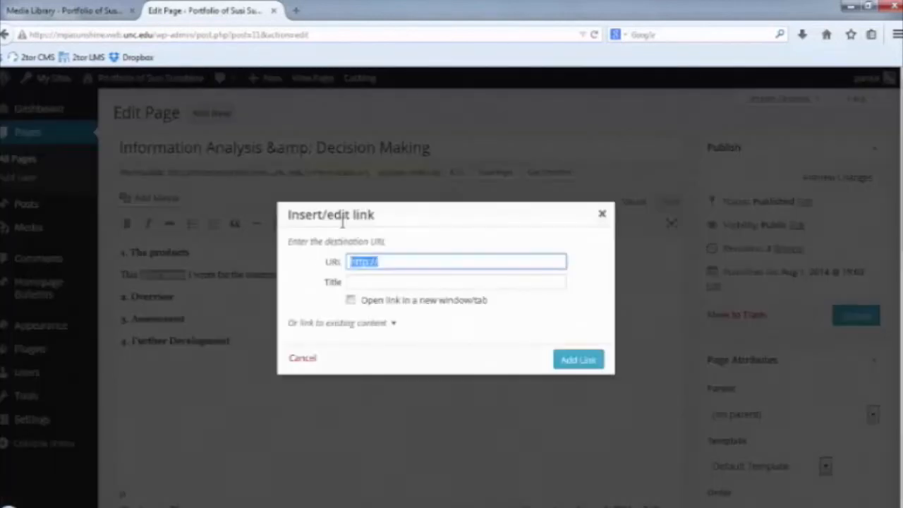
pyautogui.rightClick(398, 266)
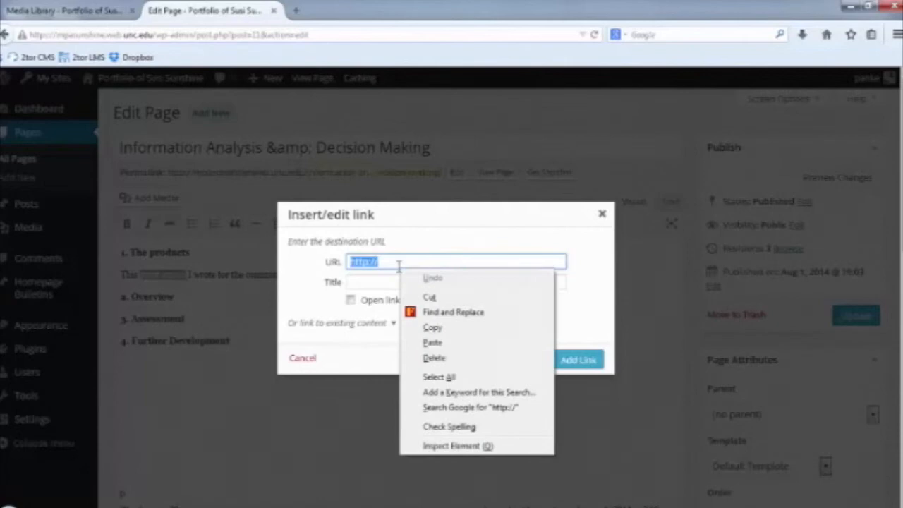
pyautogui.click(453, 344)
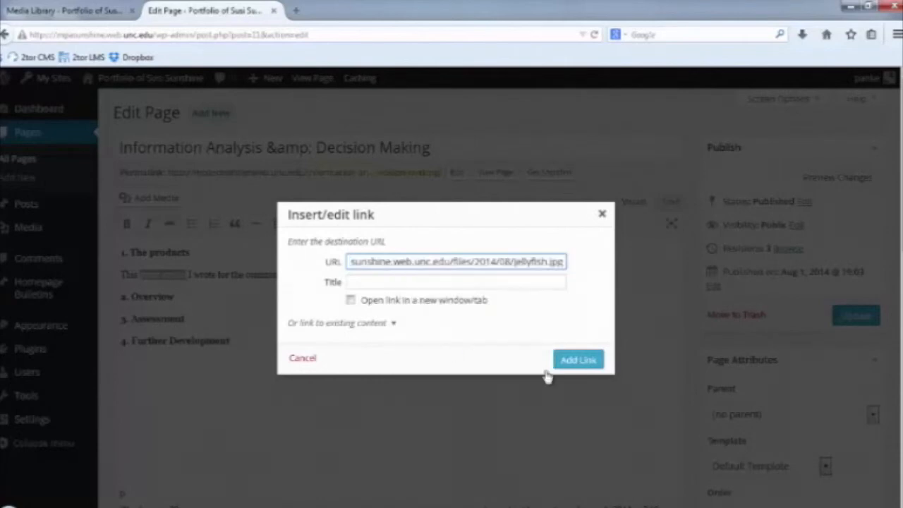
pyautogui.click(583, 361)
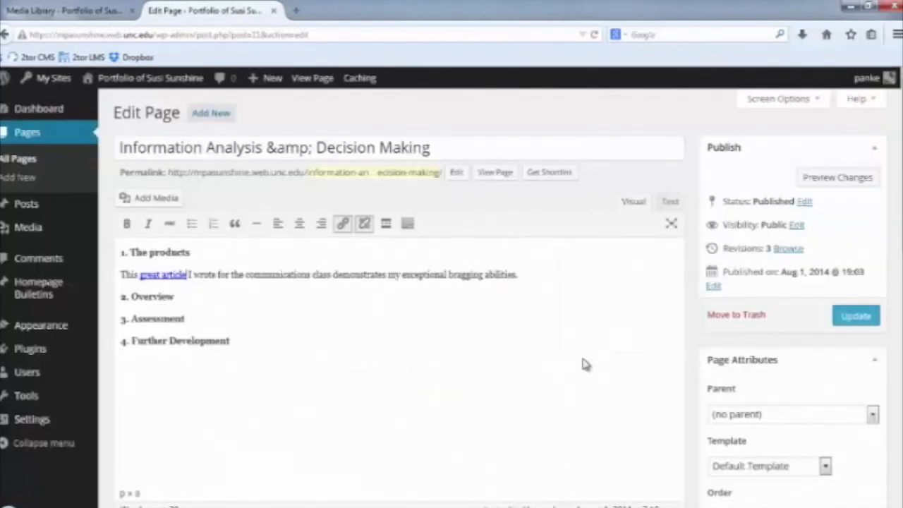
pyautogui.click(534, 278)
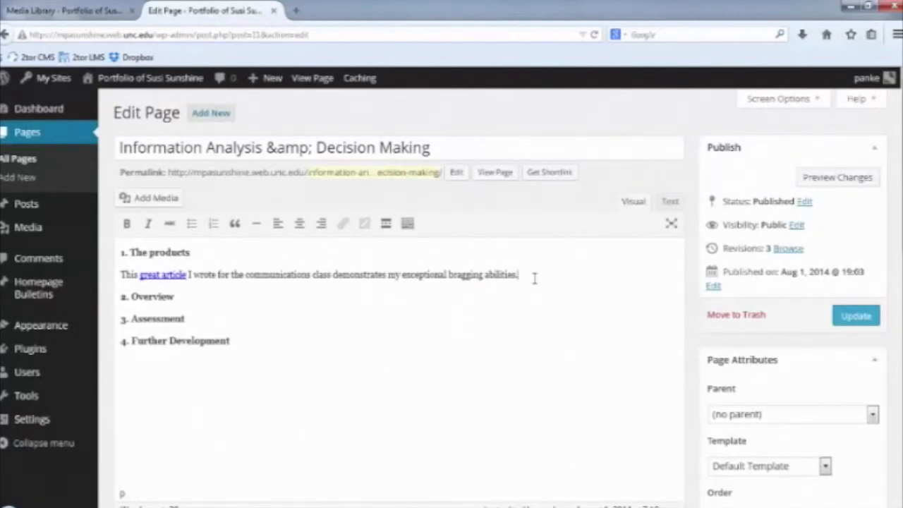
pyautogui.click(858, 322)
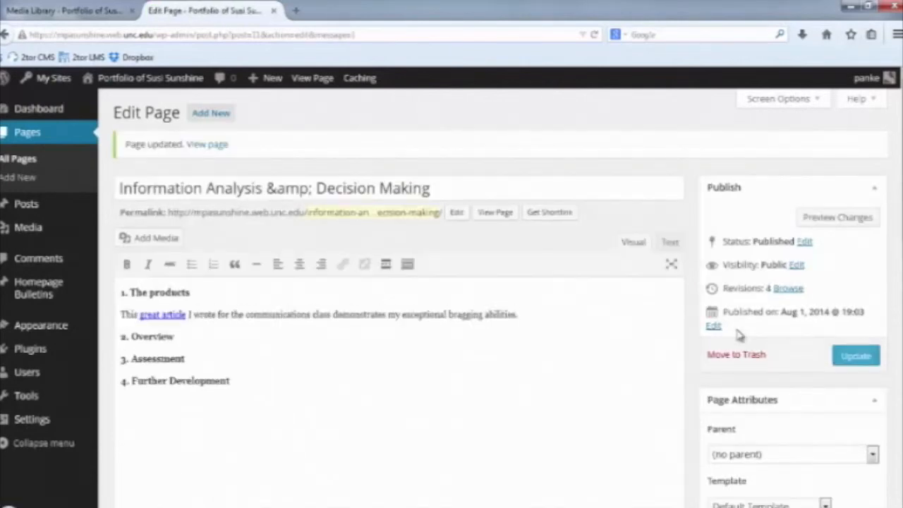
# Append "(JPG)" after the bragging-abilities article sentence and update the Information Analysis page.
pyautogui.click(202, 291)
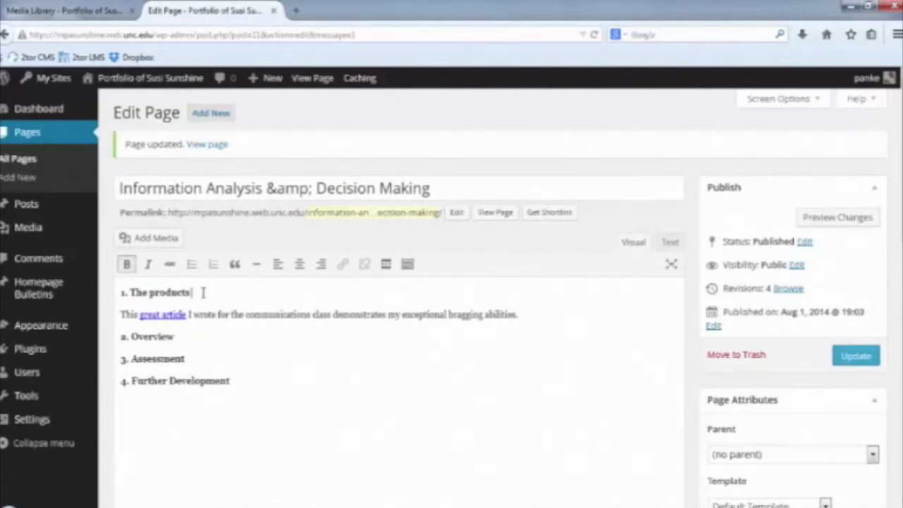
pyautogui.click(526, 312)
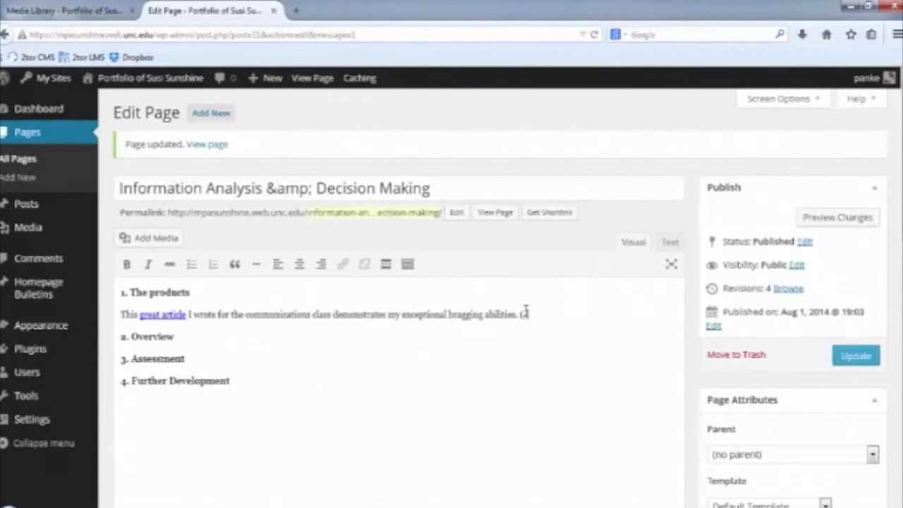
pyautogui.write('(JPG)')
pyautogui.click(856, 358)
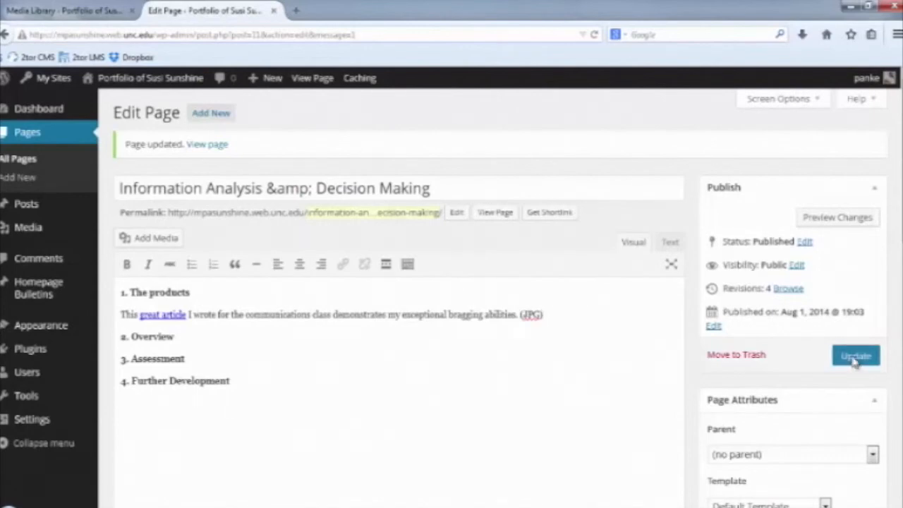
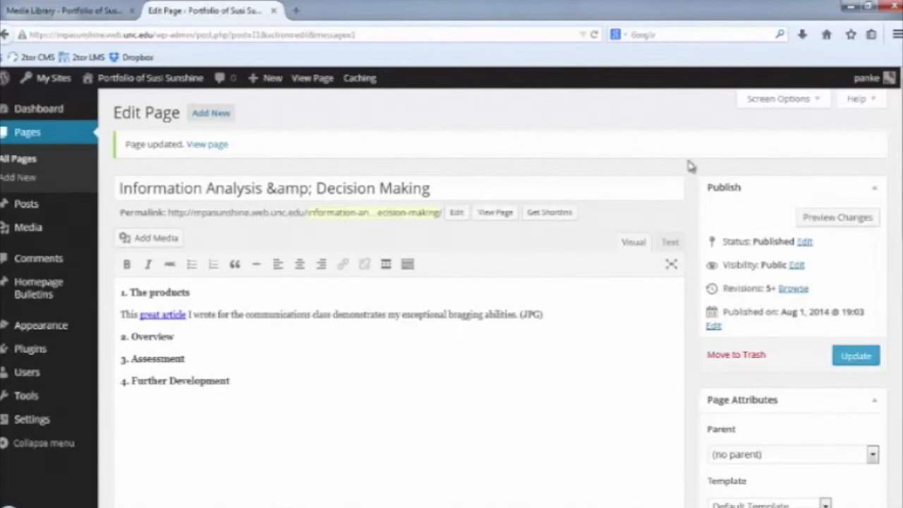
# View the live Information Analysis & Decision Making page, then return to the Dashboard.
pyautogui.moveTo(178, 86)
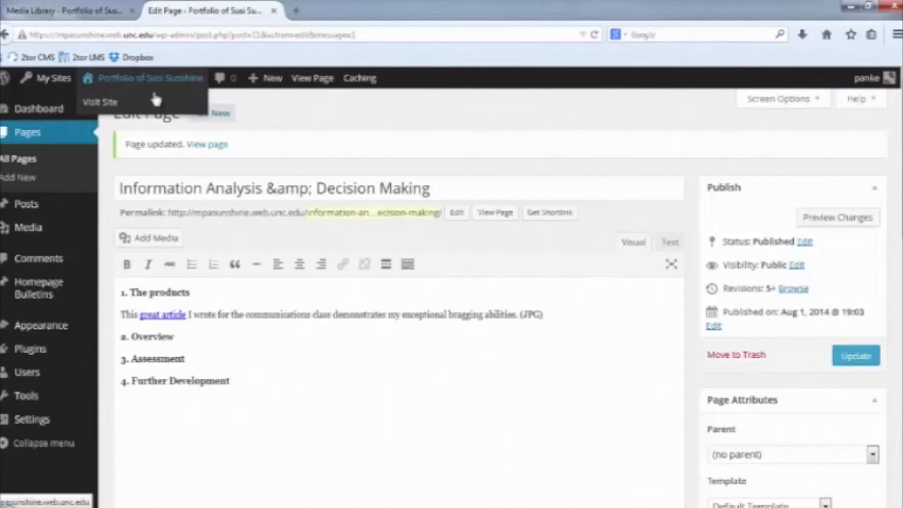
pyautogui.click(141, 104)
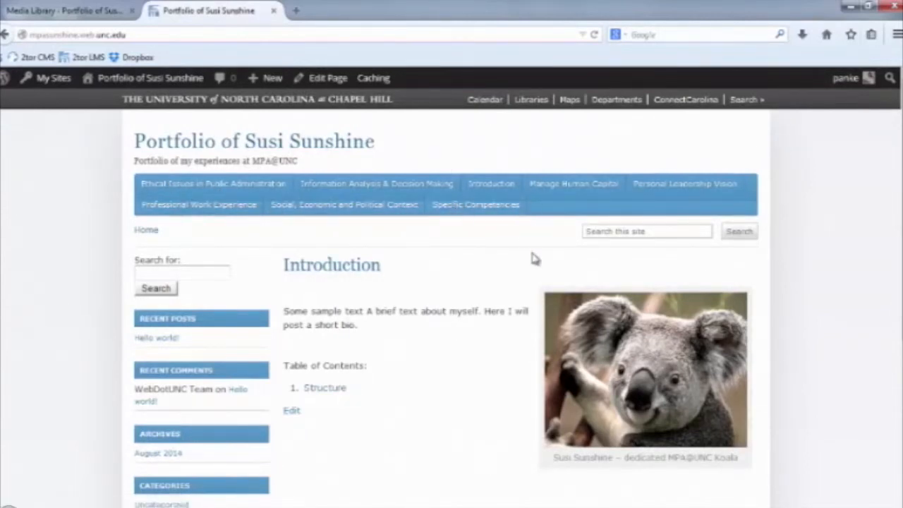
pyautogui.scroll(-1, 431, 335)
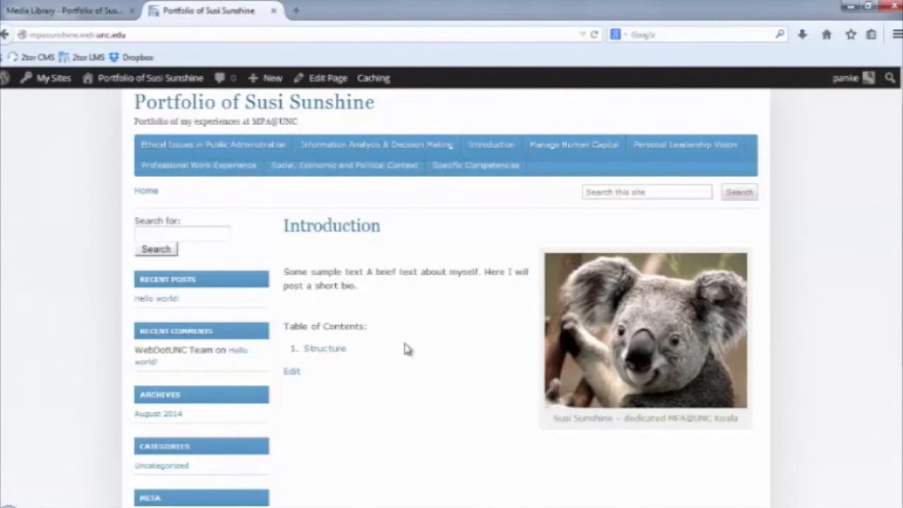
pyautogui.scroll(1, 371, 247)
pyautogui.click(362, 190)
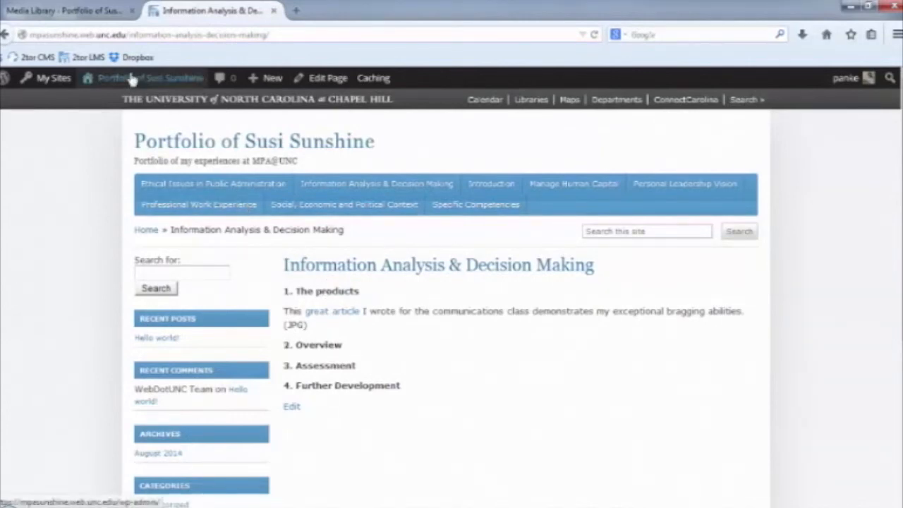
pyautogui.moveTo(127, 78)
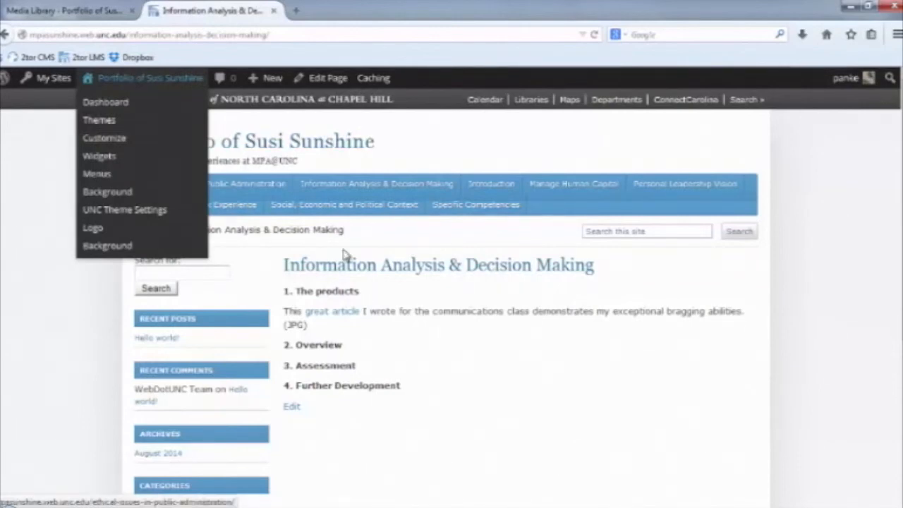
pyautogui.scroll(-1, 426, 402)
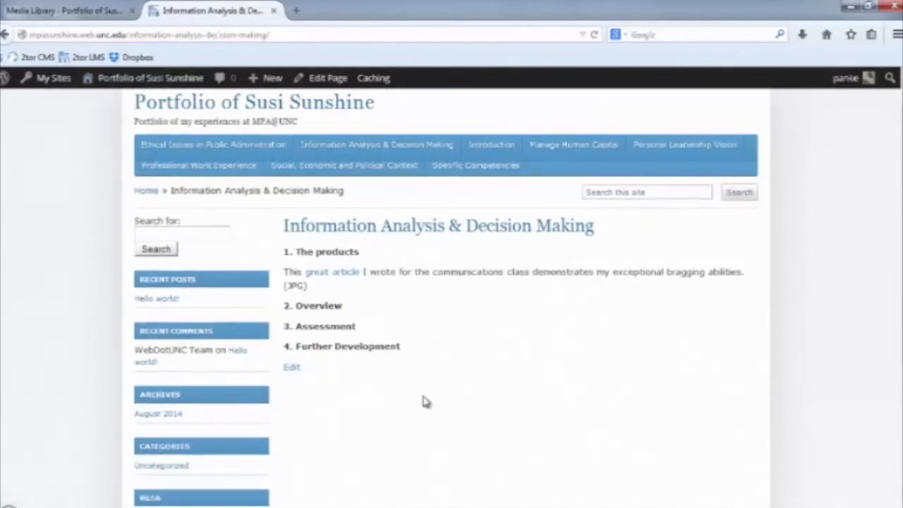
pyautogui.scroll(1, 426, 401)
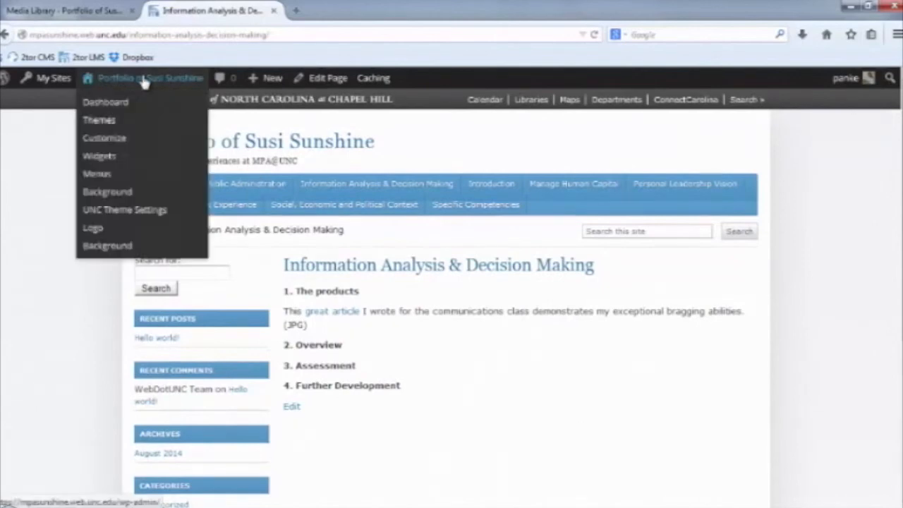
pyautogui.click(127, 104)
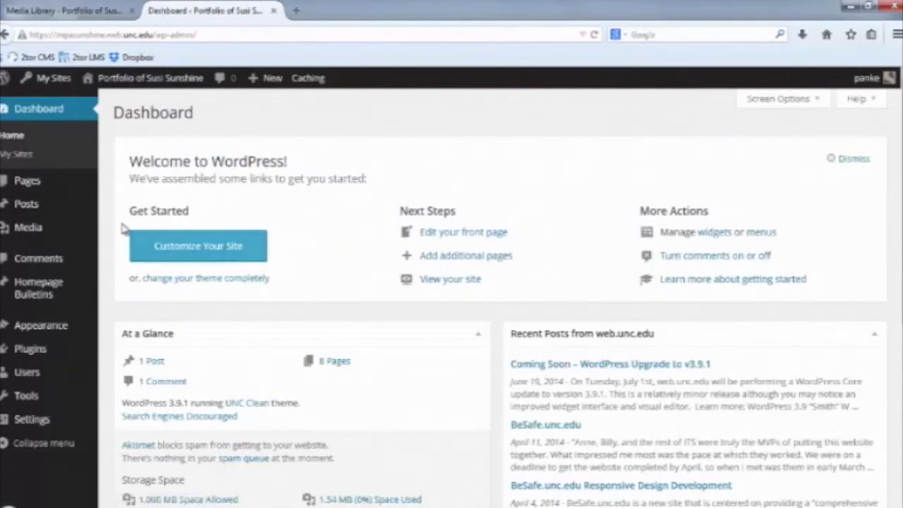
# Remove Search, Recent Posts, Recent Comments, Archives and Categories widgets from the Left Sidebar.
pyautogui.moveTo(60, 235)
pyautogui.moveTo(60, 335)
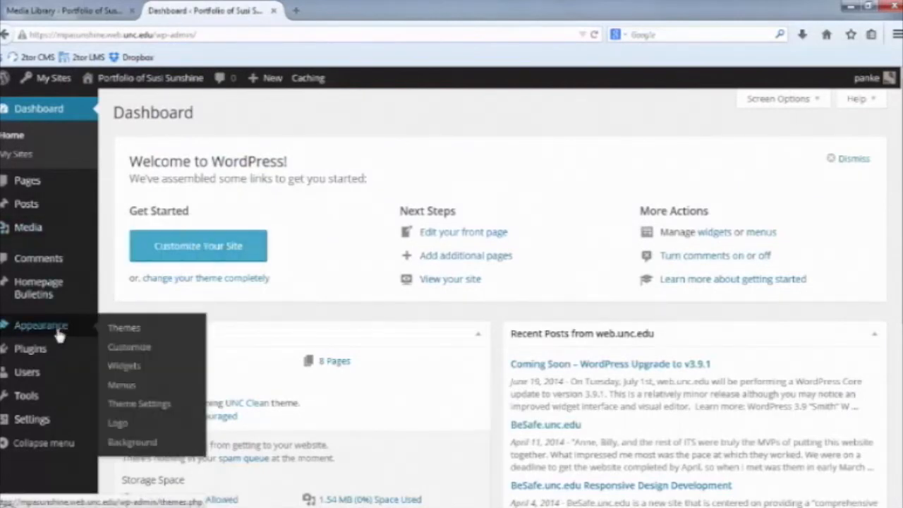
pyautogui.click(111, 366)
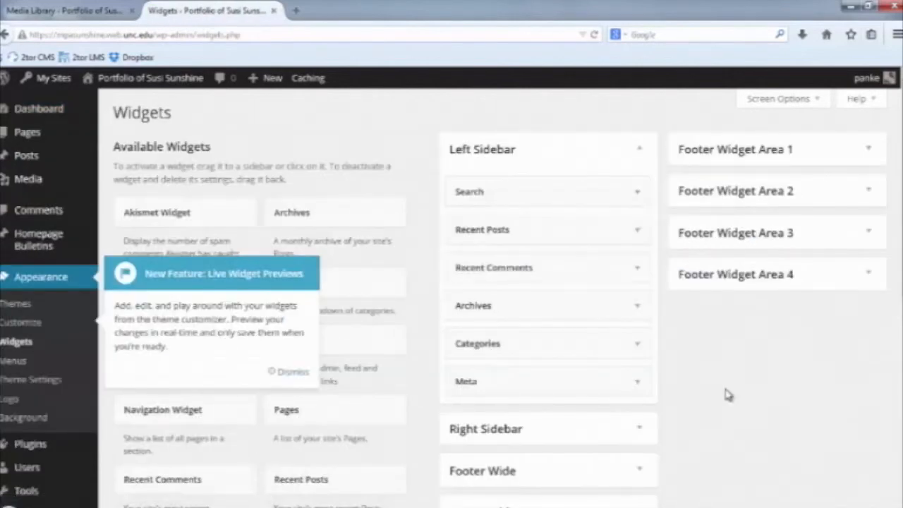
pyautogui.click(502, 199)
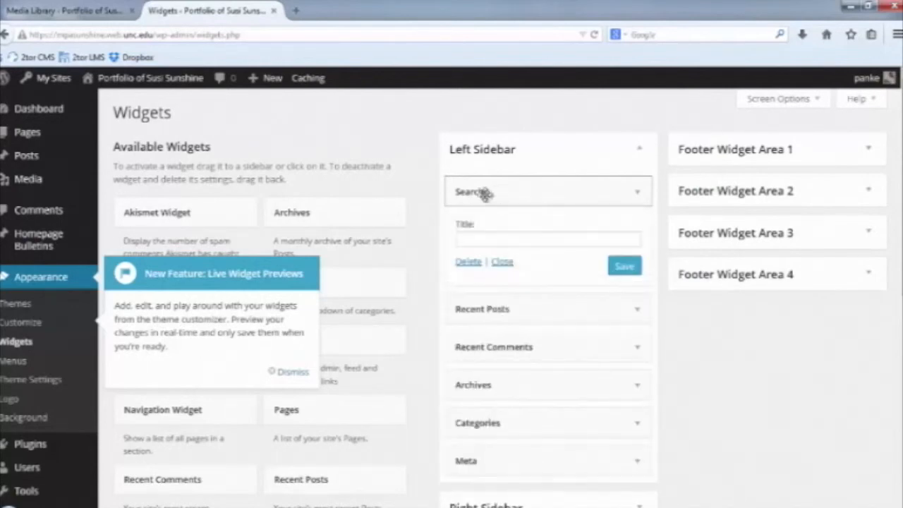
pyautogui.moveTo(468, 191); pyautogui.dragTo(339, 208)
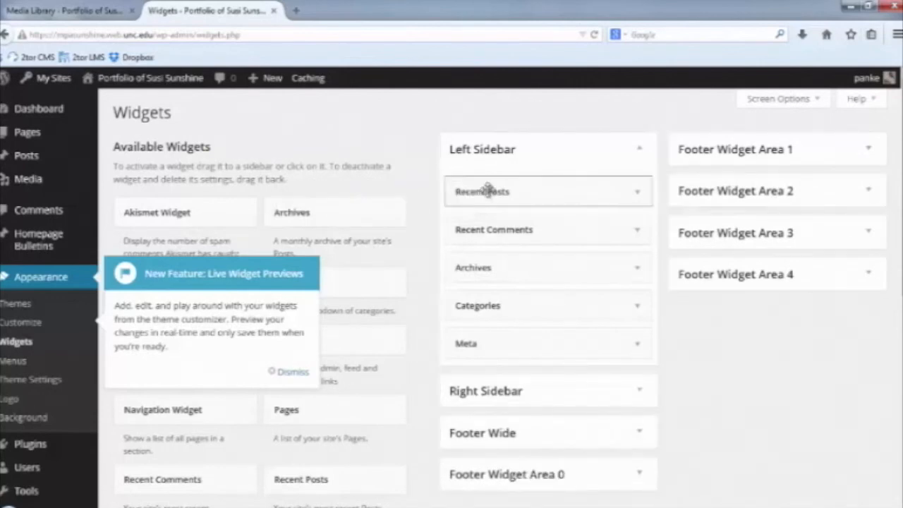
pyautogui.moveTo(484, 191); pyautogui.dragTo(318, 218)
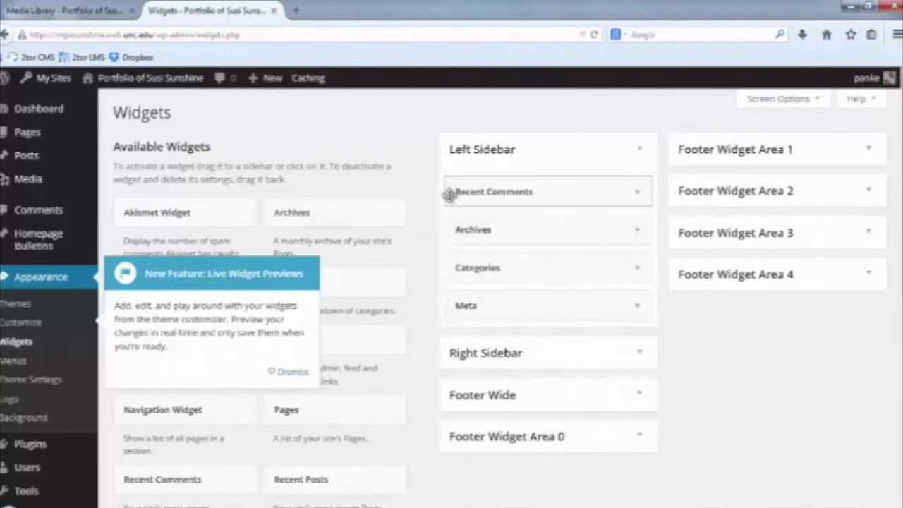
pyautogui.moveTo(464, 191); pyautogui.dragTo(369, 218)
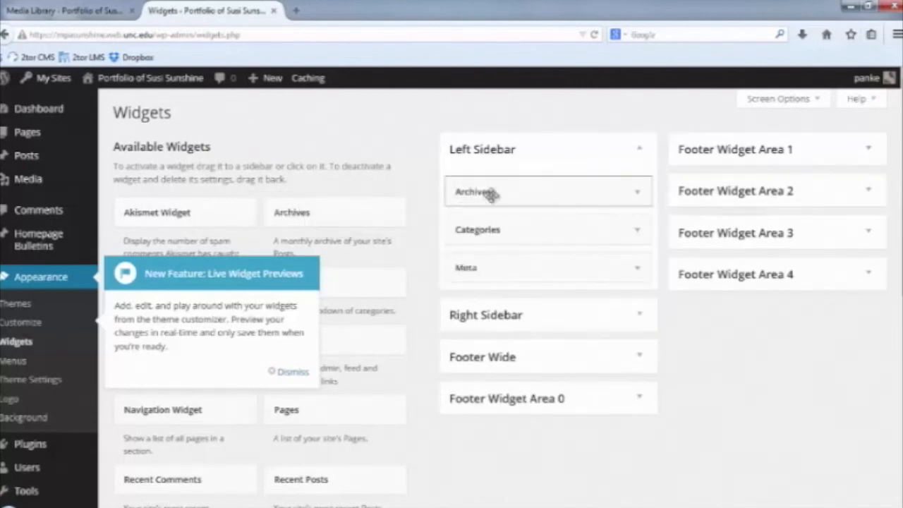
pyautogui.moveTo(489, 194); pyautogui.dragTo(362, 219)
pyautogui.moveTo(485, 191)
pyautogui.mouseDown()
pyautogui.moveTo(374, 201)
pyautogui.moveTo(337, 218)
pyautogui.moveTo(421, 199)
pyautogui.moveTo(314, 205)
pyautogui.moveTo(474, 197)
pyautogui.mouseUp()
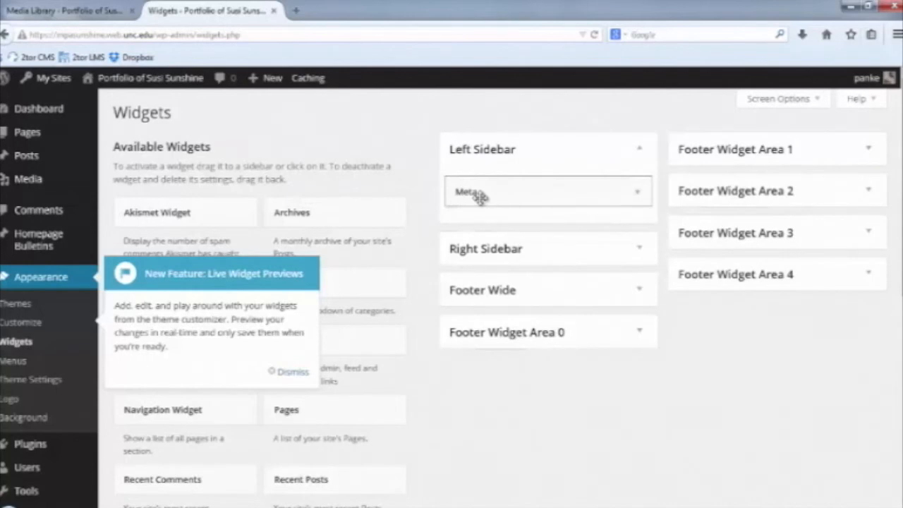
# Save the remaining Meta widget and view the public site's sidebar.
pyautogui.click(480, 196)
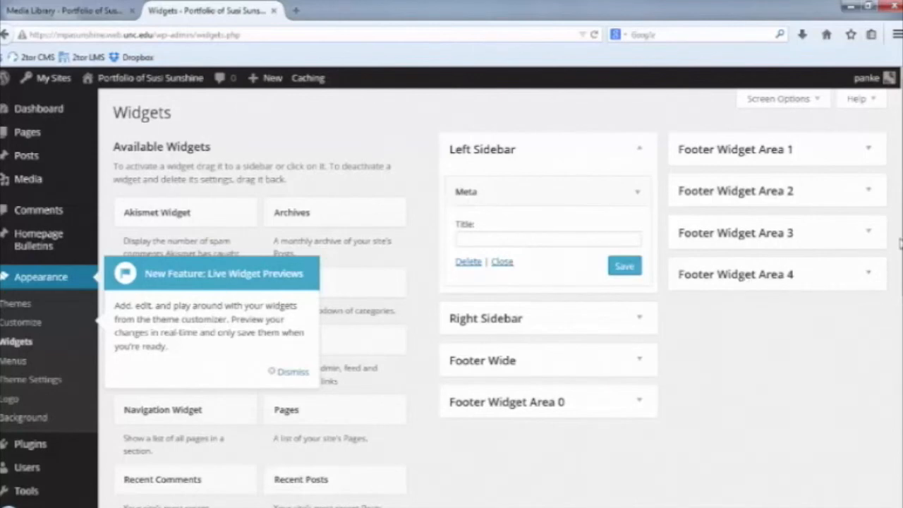
pyautogui.scroll(-1, 899, 212)
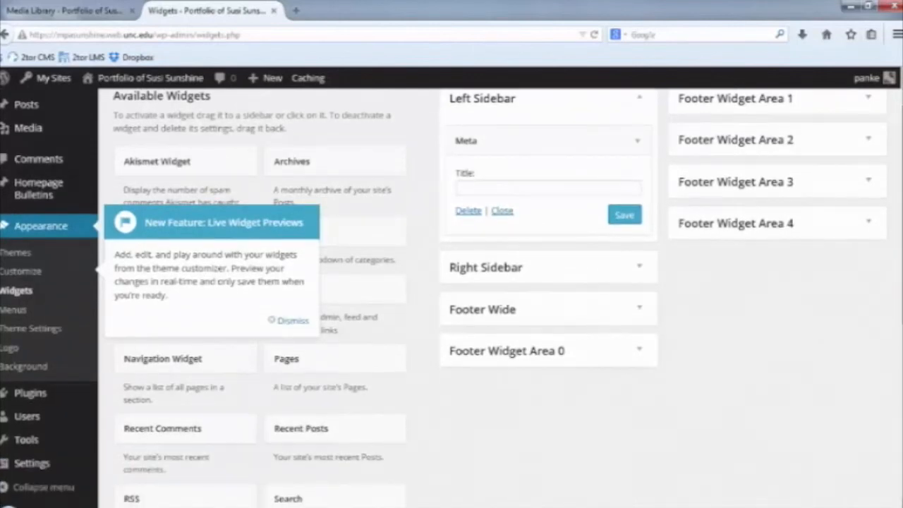
pyautogui.click(624, 215)
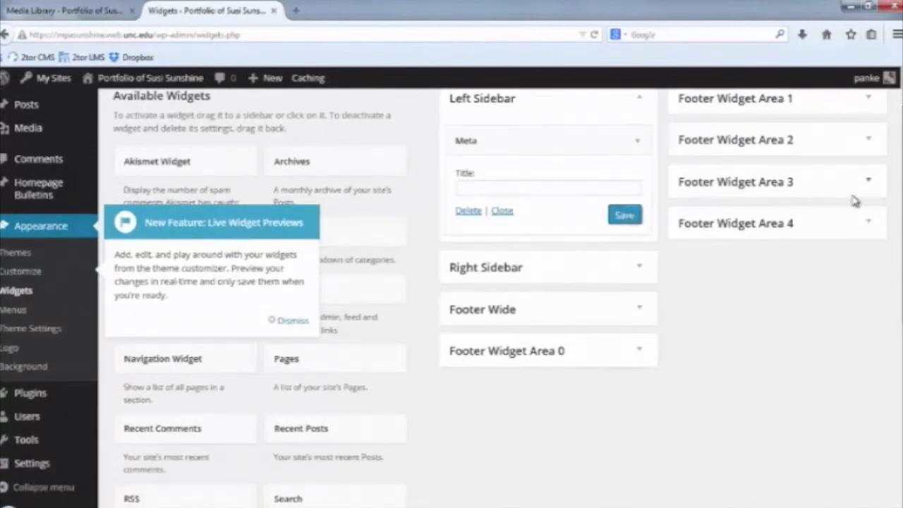
pyautogui.scroll(-3, 577, 159)
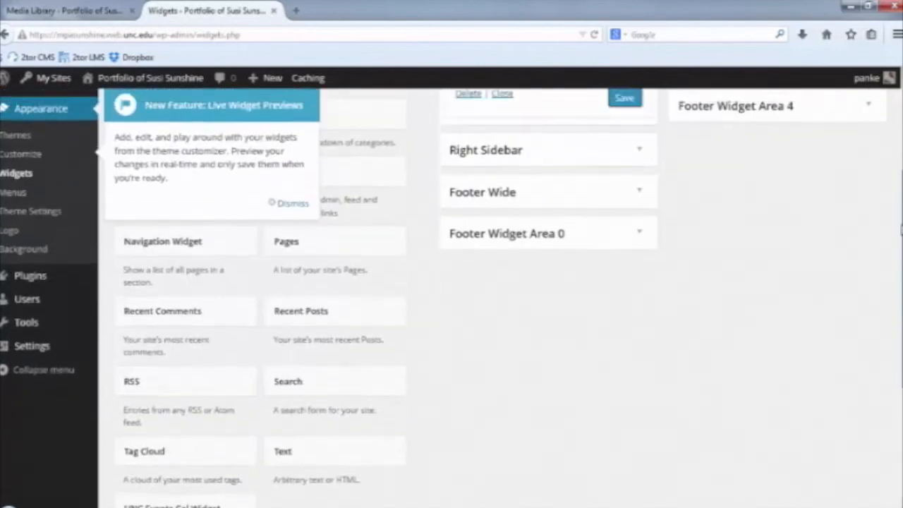
pyautogui.scroll(3, 576, 160)
pyautogui.moveTo(141, 79)
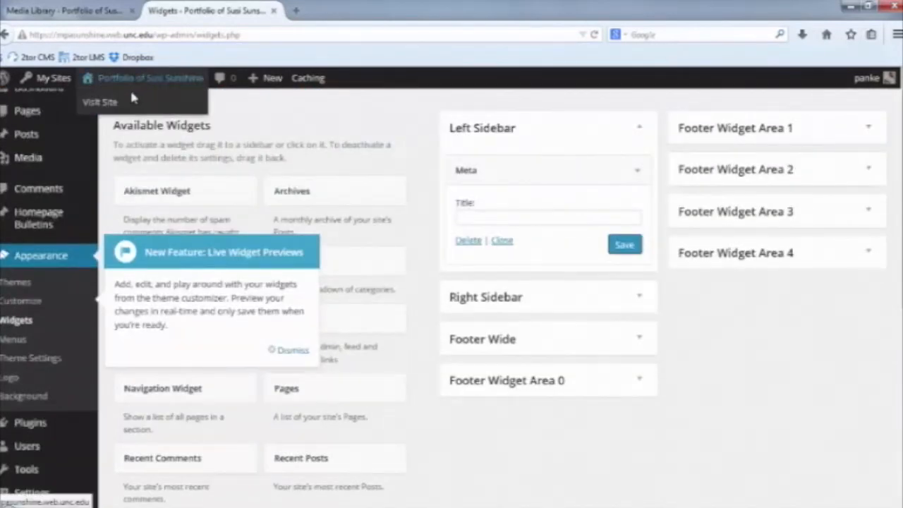
pyautogui.click(117, 103)
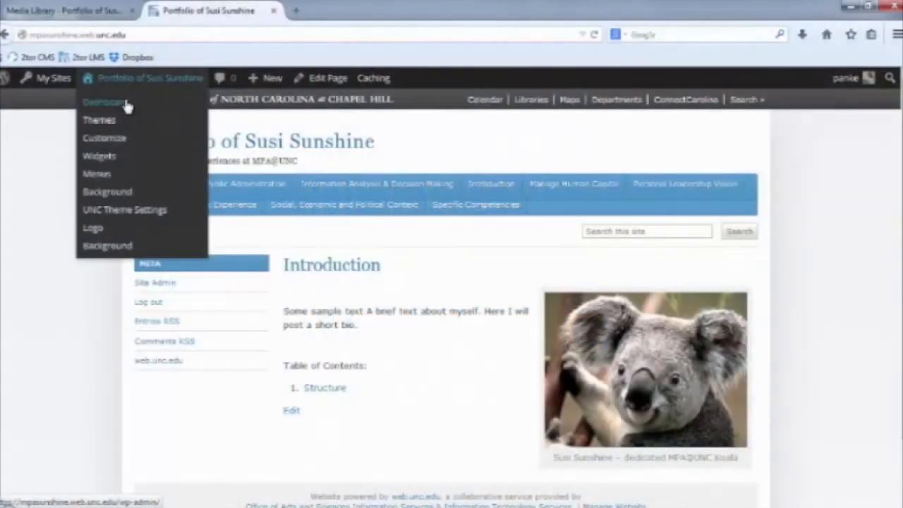
# From the Dashboard, go to Appearance > Background settings.
pyautogui.click(125, 105)
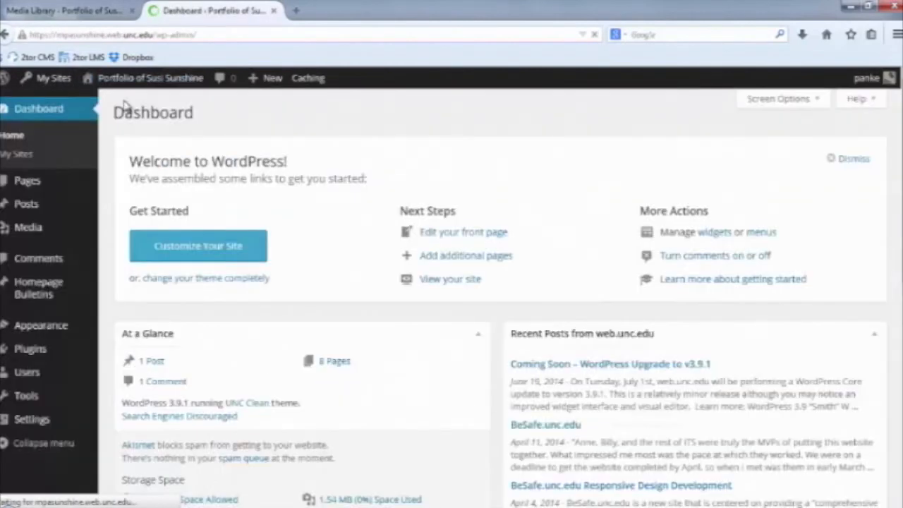
pyautogui.moveTo(48, 429)
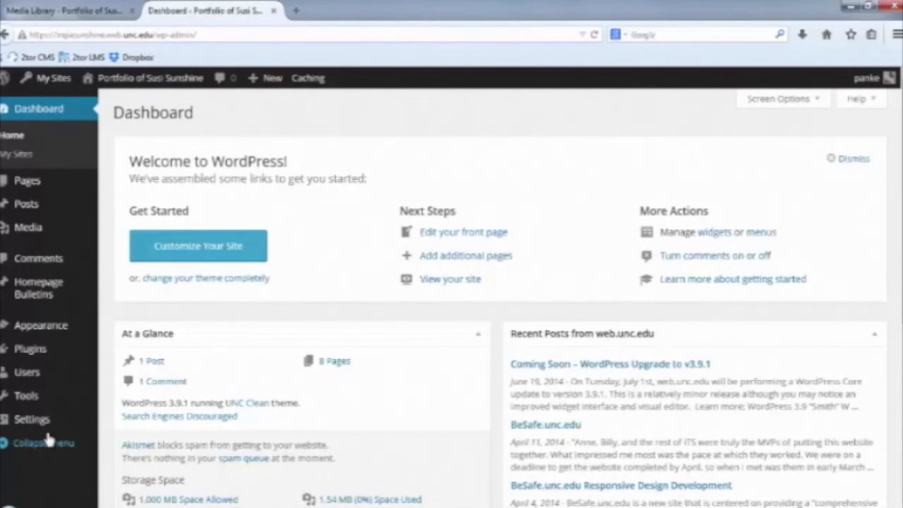
pyautogui.moveTo(39, 326)
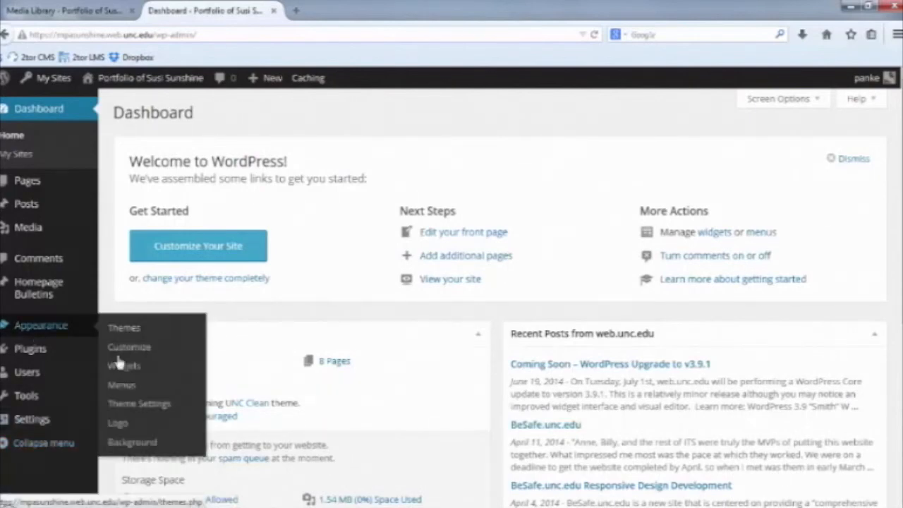
pyautogui.click(148, 448)
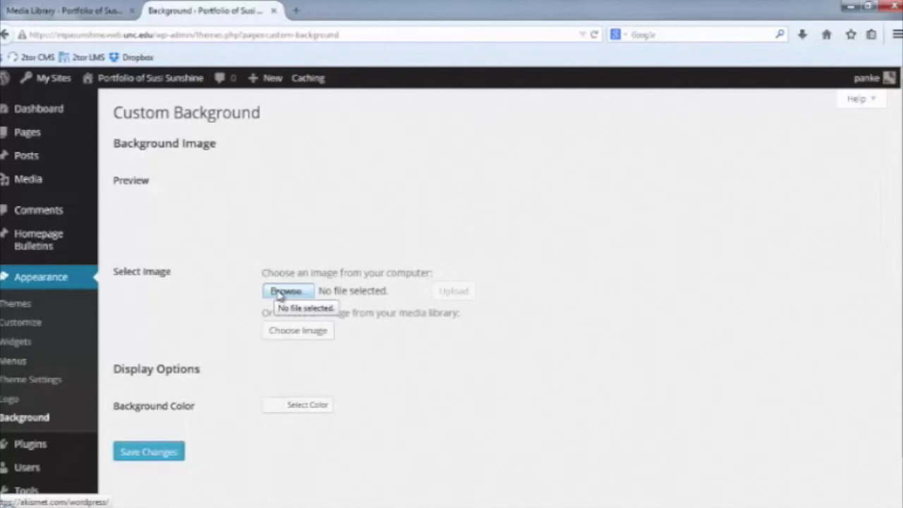
# Look over the unc.edu homepage in a new tab as a background example, then return.
pyautogui.click(296, 13)
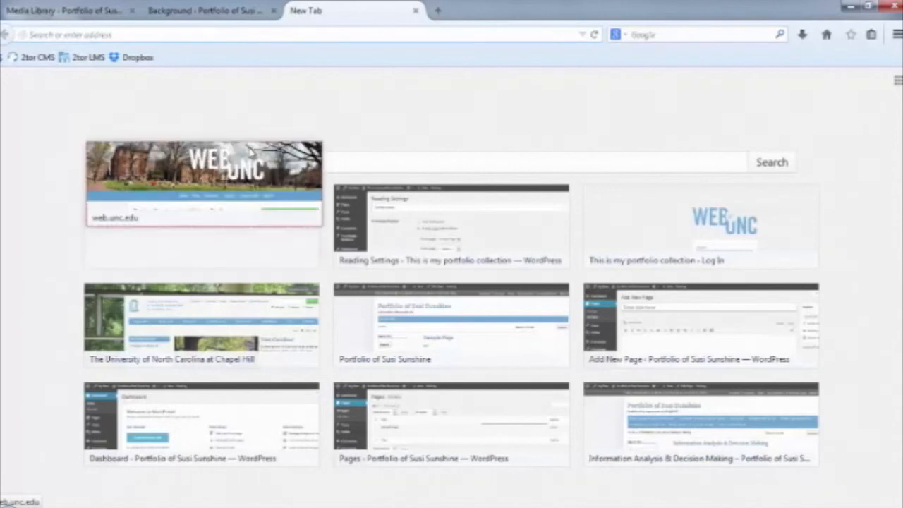
pyautogui.click(216, 322)
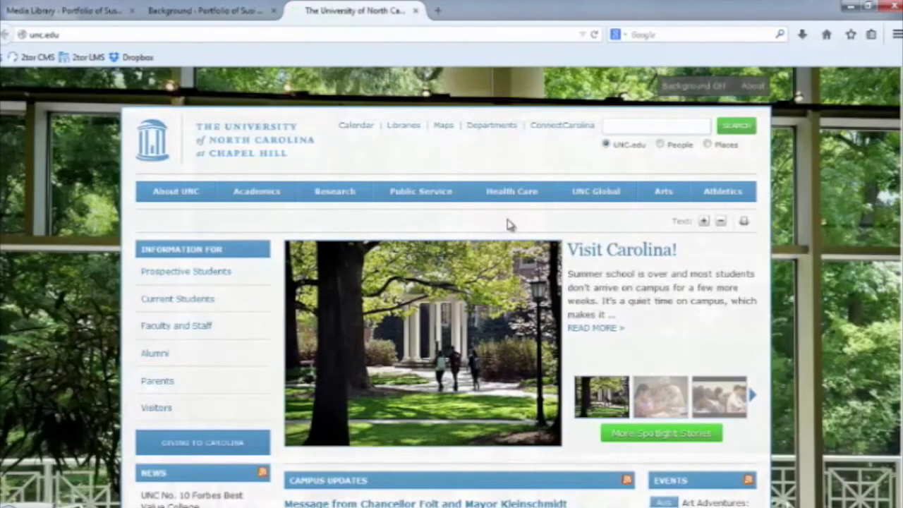
pyautogui.scroll(-10, 447, 286)
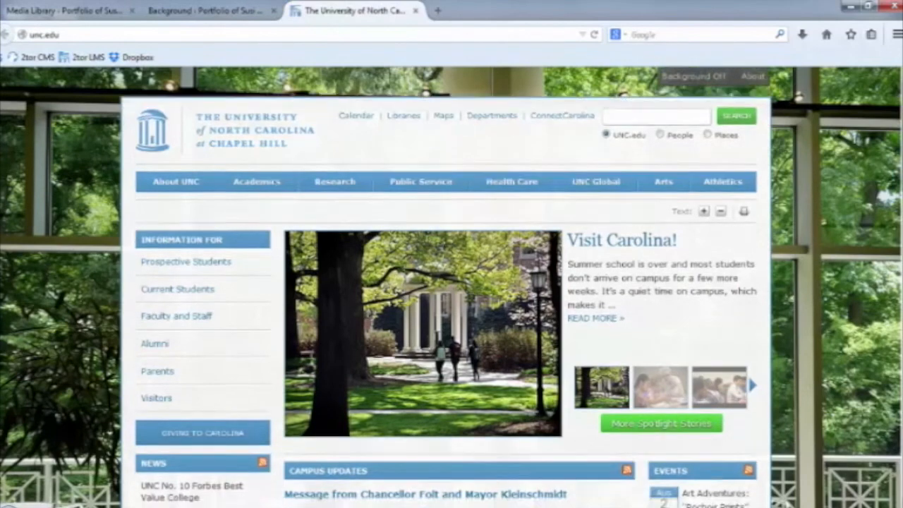
pyautogui.scroll(-5, 446, 287)
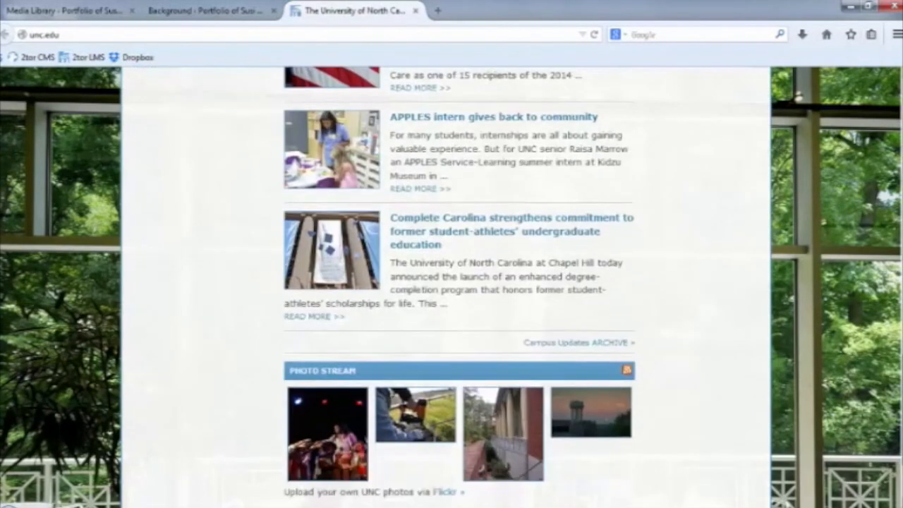
pyautogui.scroll(15, 446, 286)
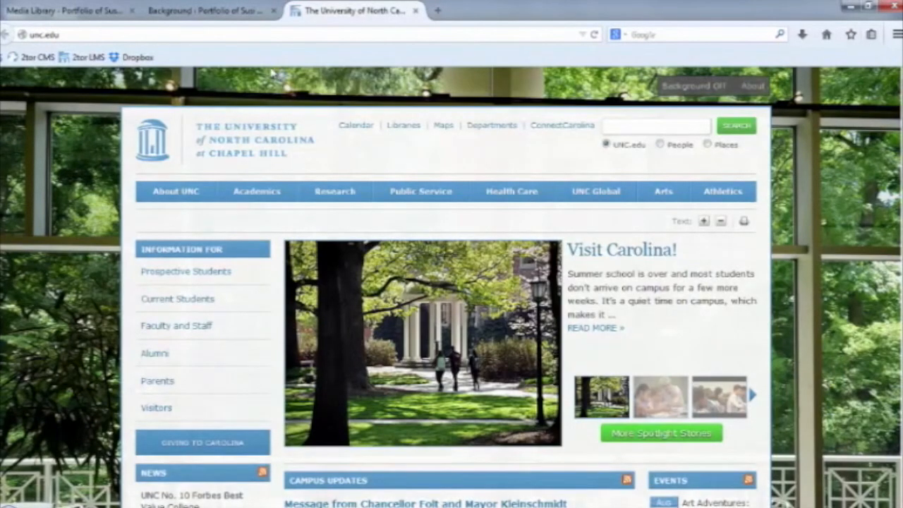
pyautogui.click(215, 17)
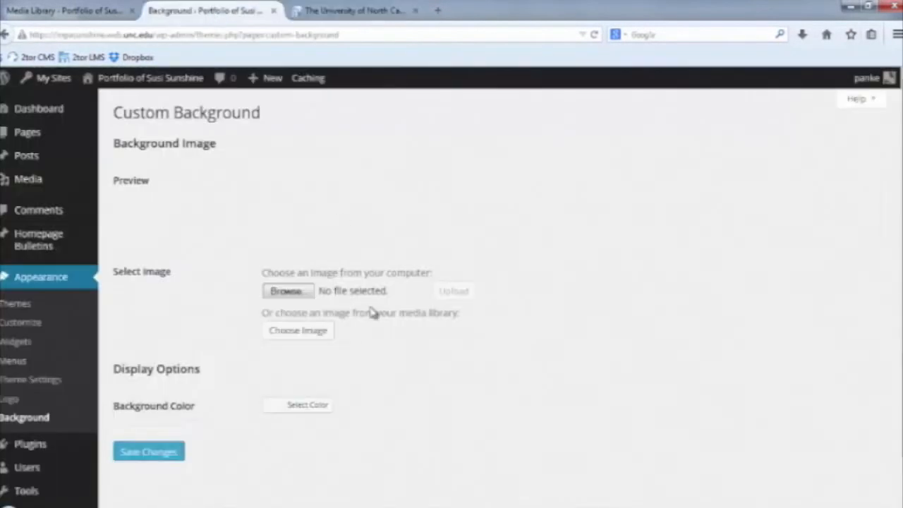
# Upload Lighthouse.jpg as the site's background image.
pyautogui.click(279, 291)
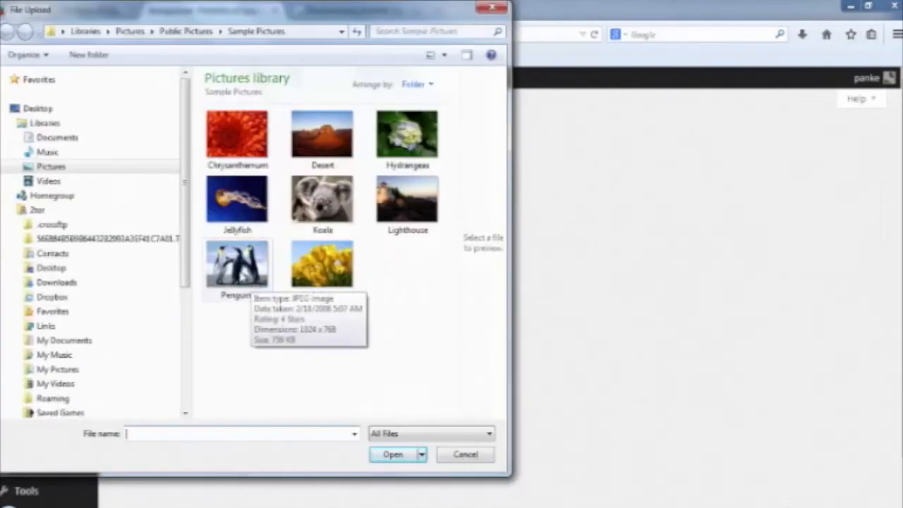
pyautogui.doubleClick(404, 203)
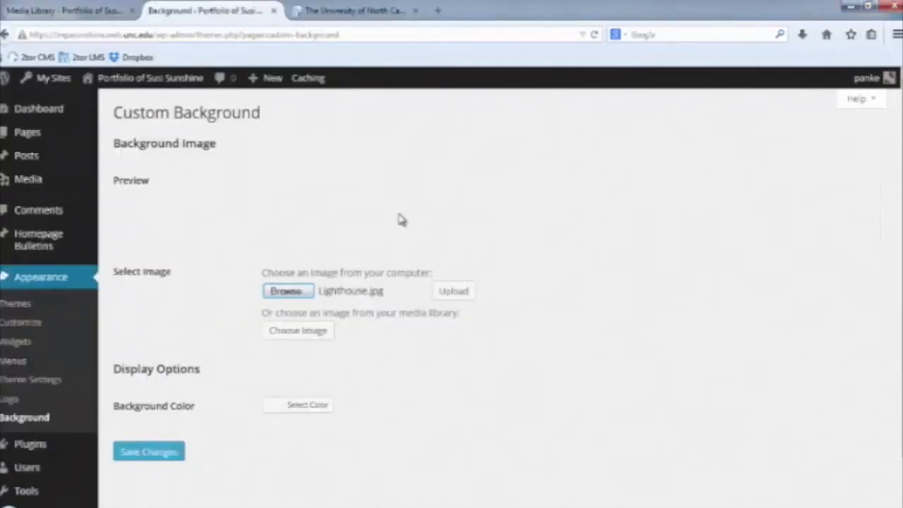
pyautogui.scroll(-1, 361, 264)
pyautogui.click(453, 251)
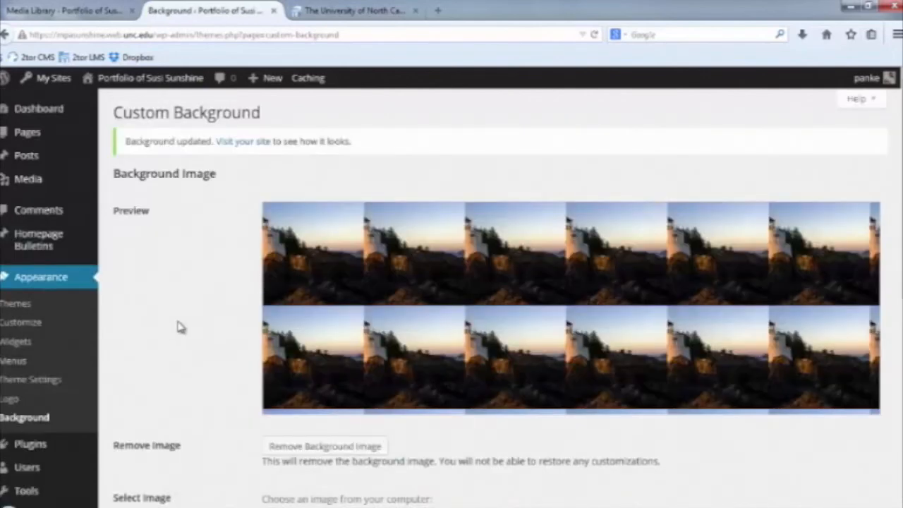
# Set the background to Center, No Repeat and Fixed, save, and compare with UNC's homepage.
pyautogui.scroll(-9, 179, 327)
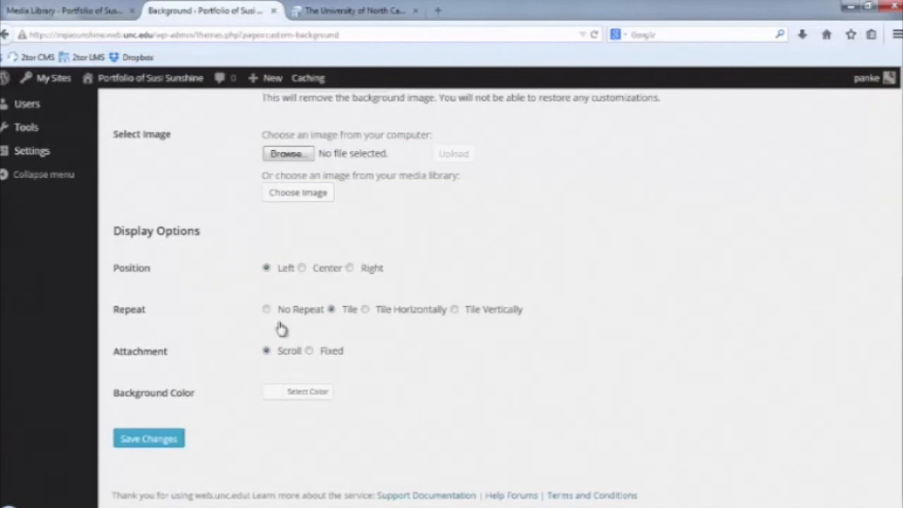
pyautogui.click(301, 269)
pyautogui.click(267, 311)
pyautogui.click(309, 351)
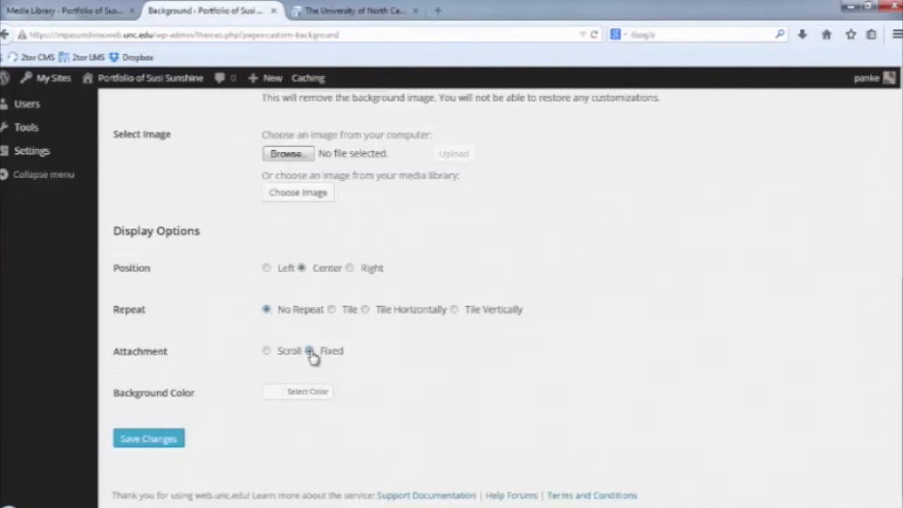
pyautogui.click(152, 443)
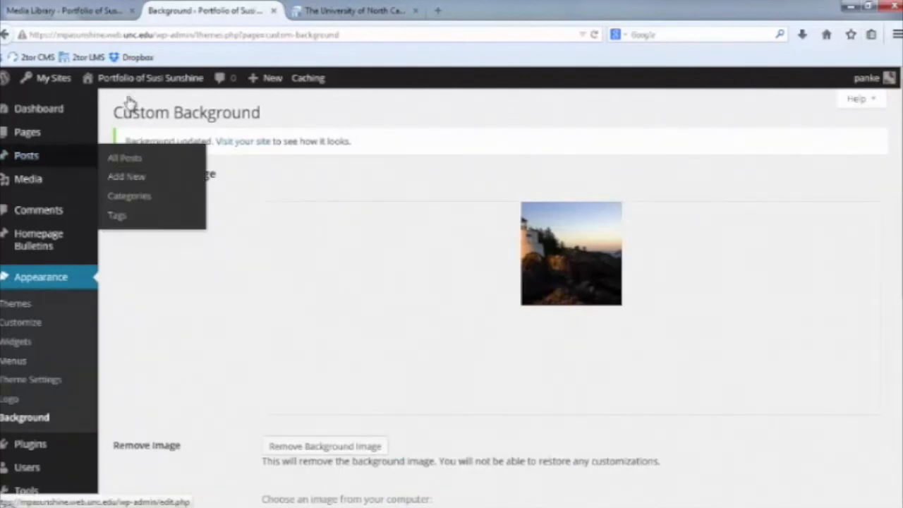
pyautogui.moveTo(130, 83)
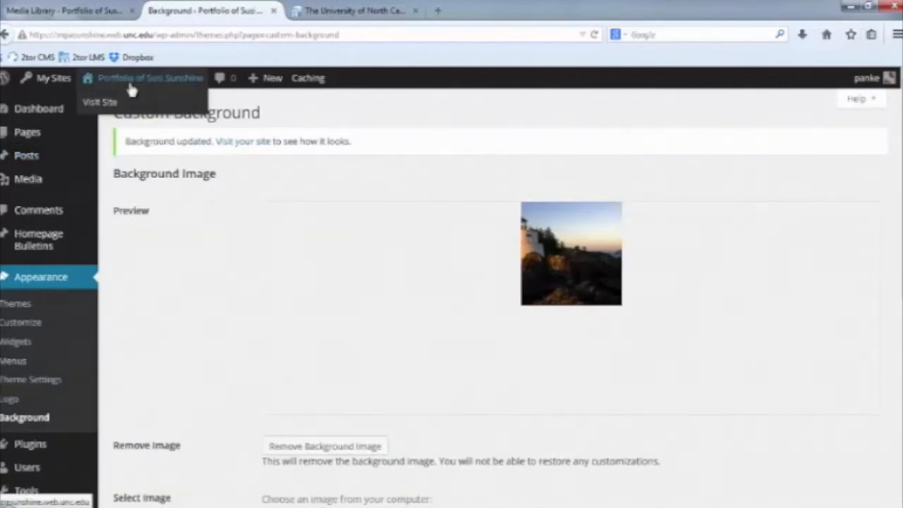
pyautogui.click(337, 10)
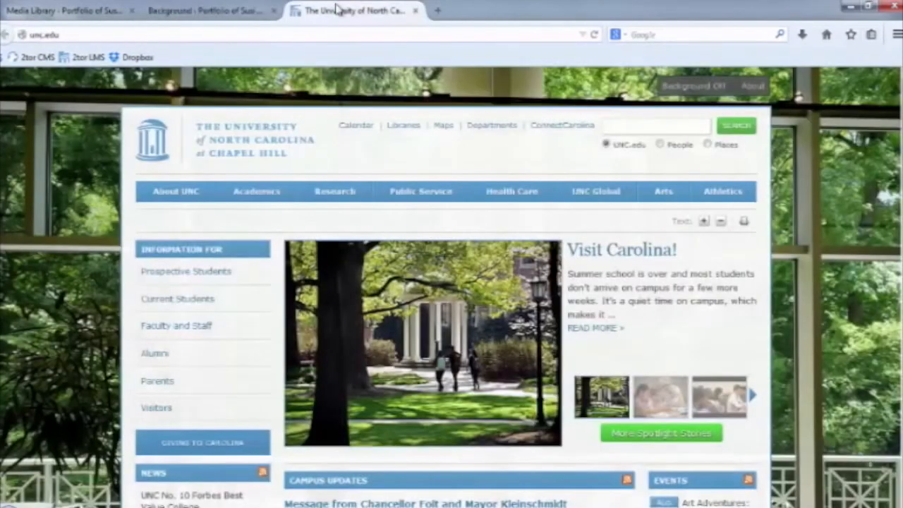
pyautogui.click(170, 13)
# Check the lighthouse background on the live Introduction page, then go back to the Media Library.
pyautogui.moveTo(141, 76)
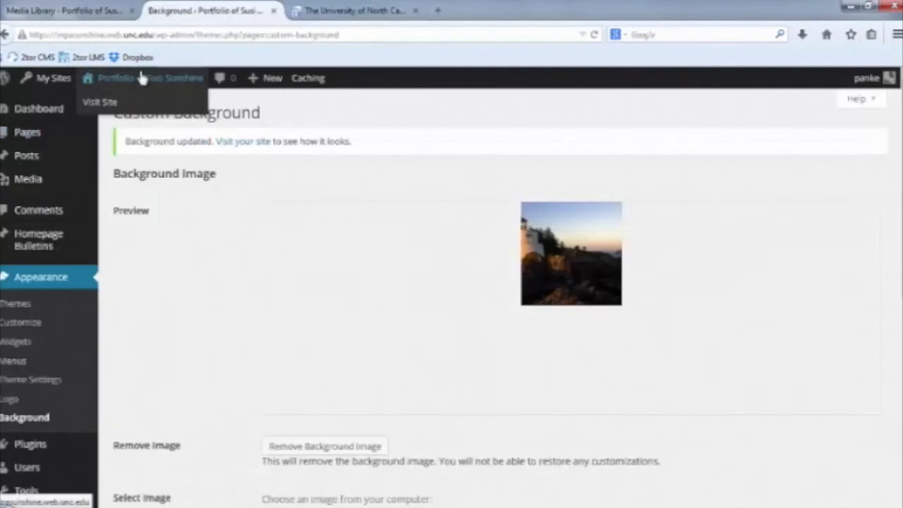
pyautogui.click(106, 103)
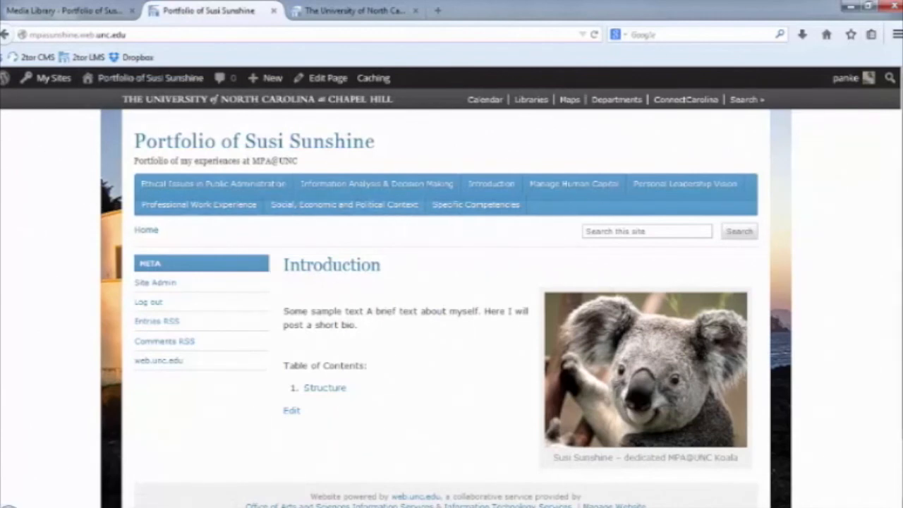
pyautogui.scroll(-2, 452, 294)
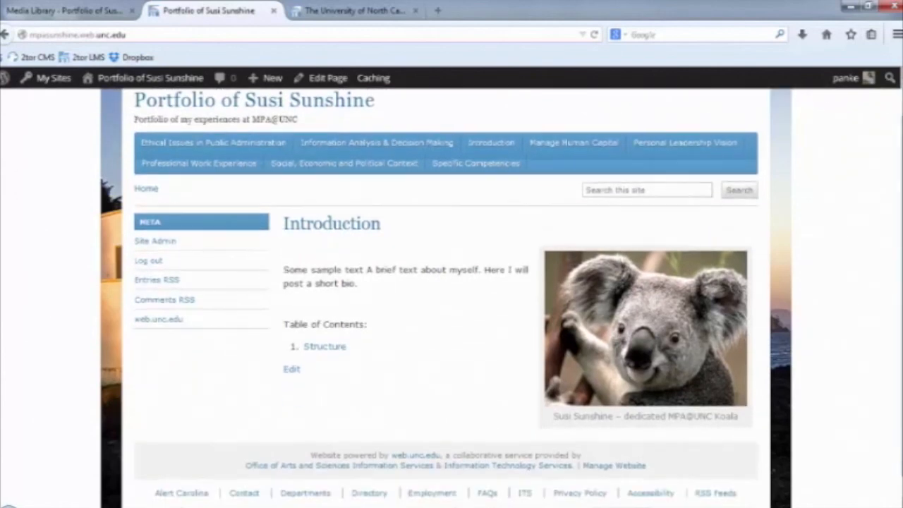
pyautogui.scroll(2, 901, 156)
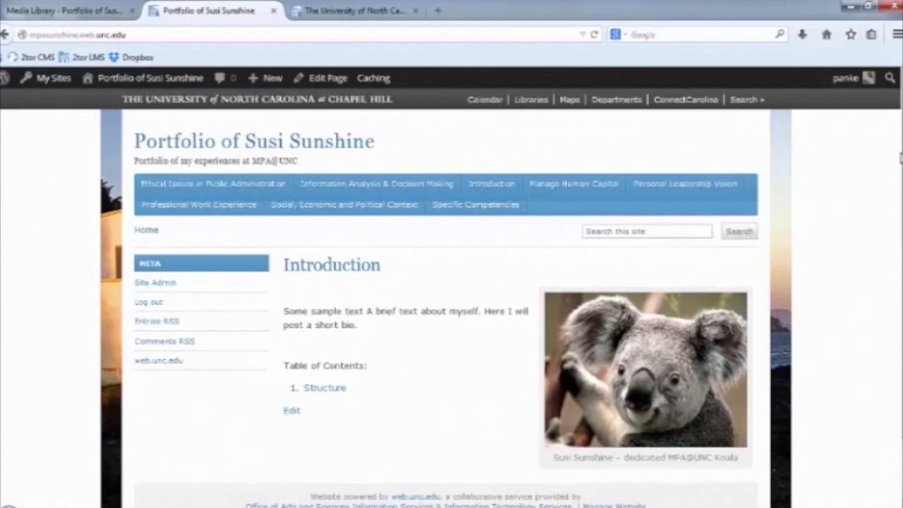
pyautogui.click(87, 11)
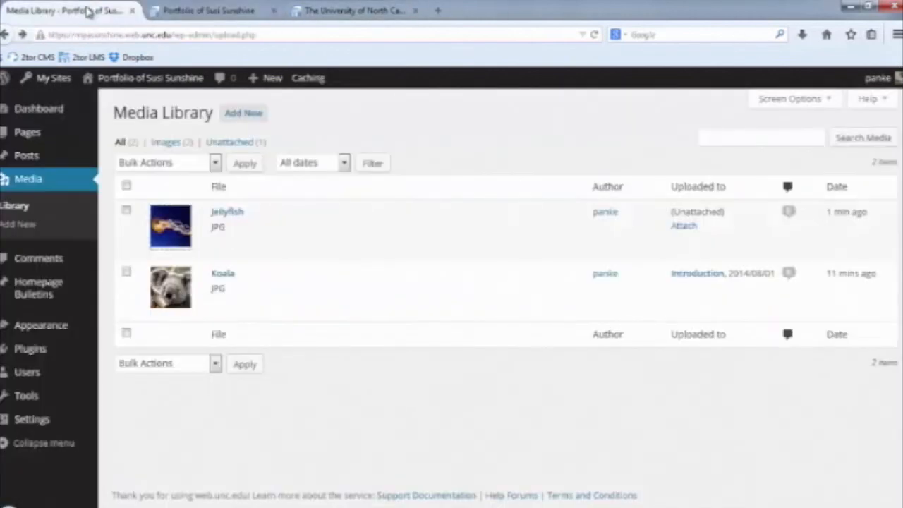